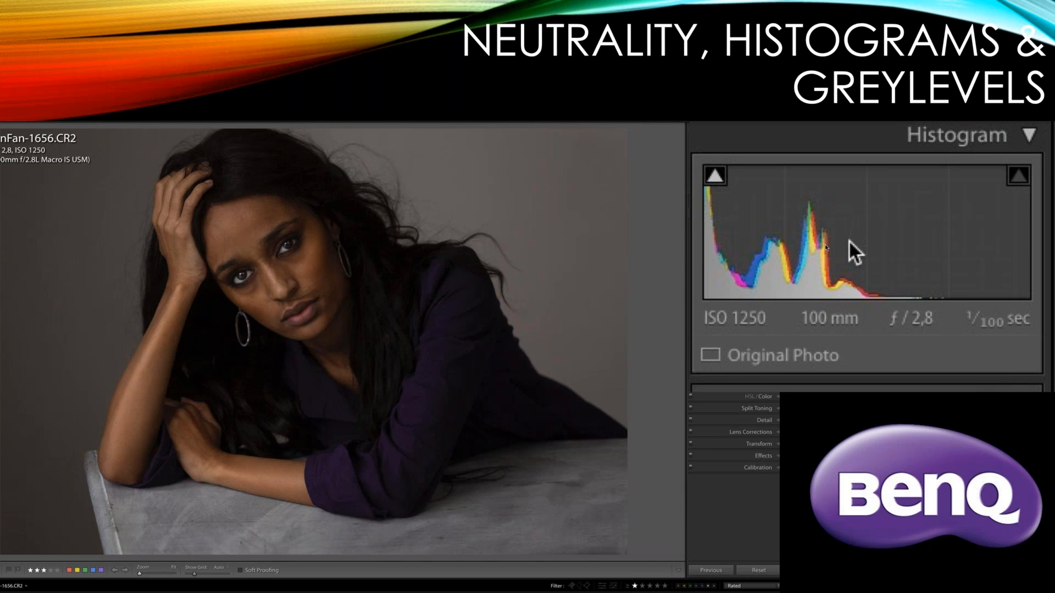
pyautogui.press('Right')
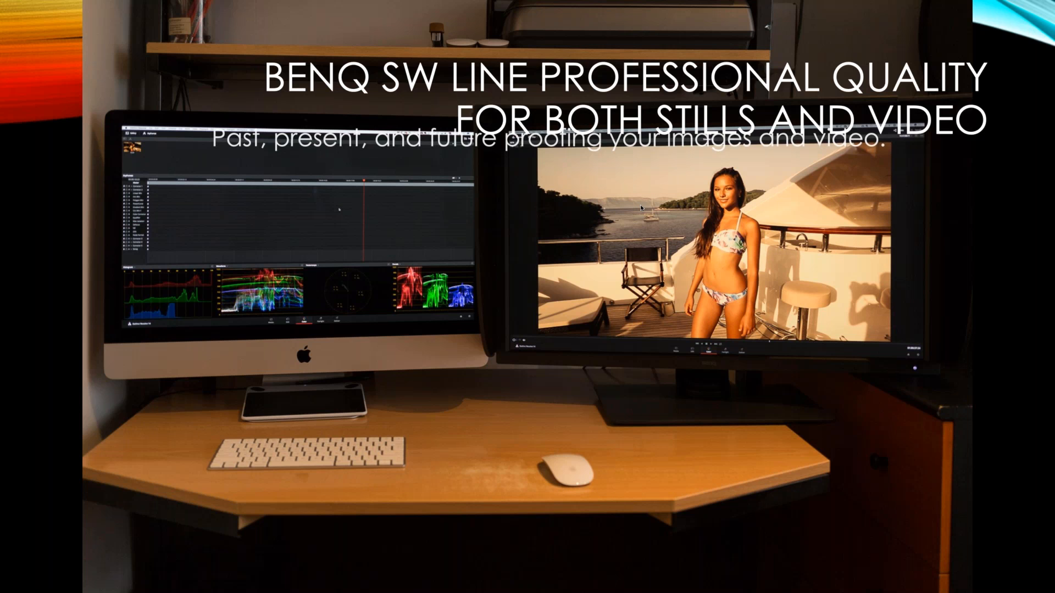
pyautogui.press('Right')
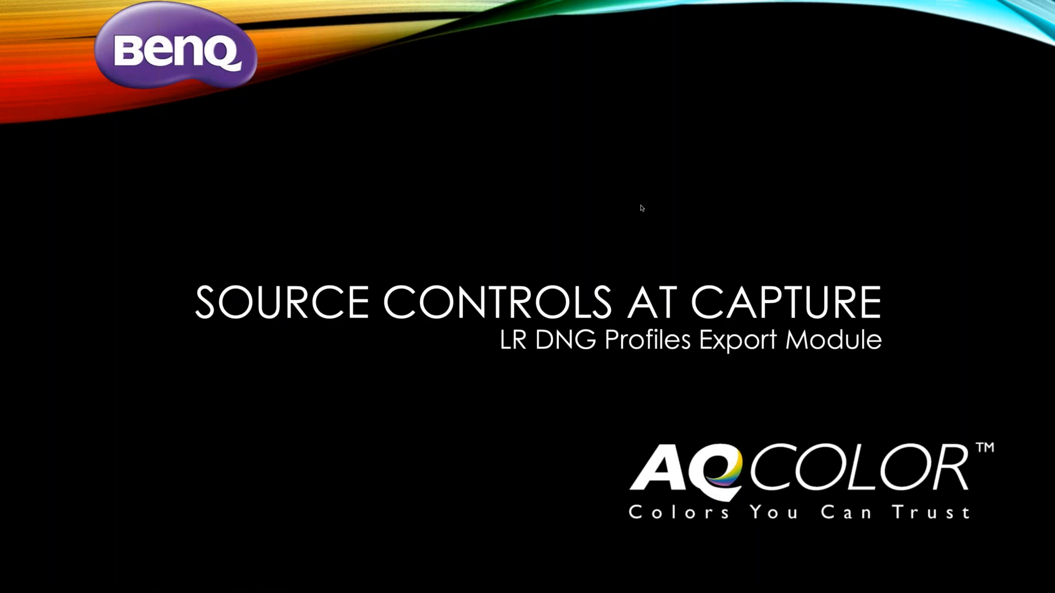
pyautogui.press('Left')
pyautogui.press('Right')
pyautogui.click(641, 208)
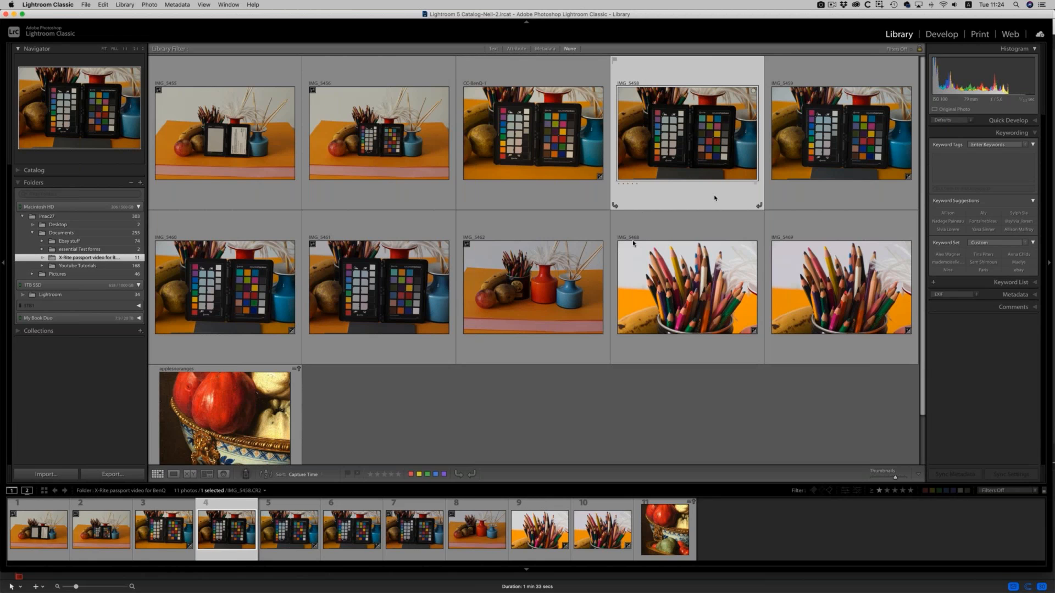
# Reset the develop settings of the selected ColorChecker photo IMG_5458.
pyautogui.moveTo(545, 236)
pyautogui.rightClick(695, 137)
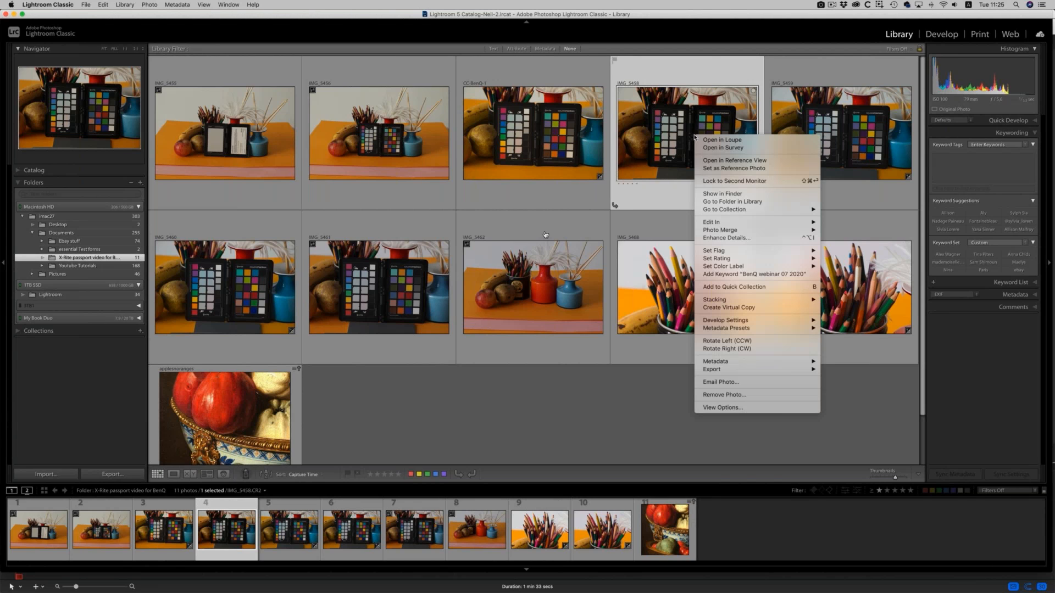
pyautogui.moveTo(769, 320)
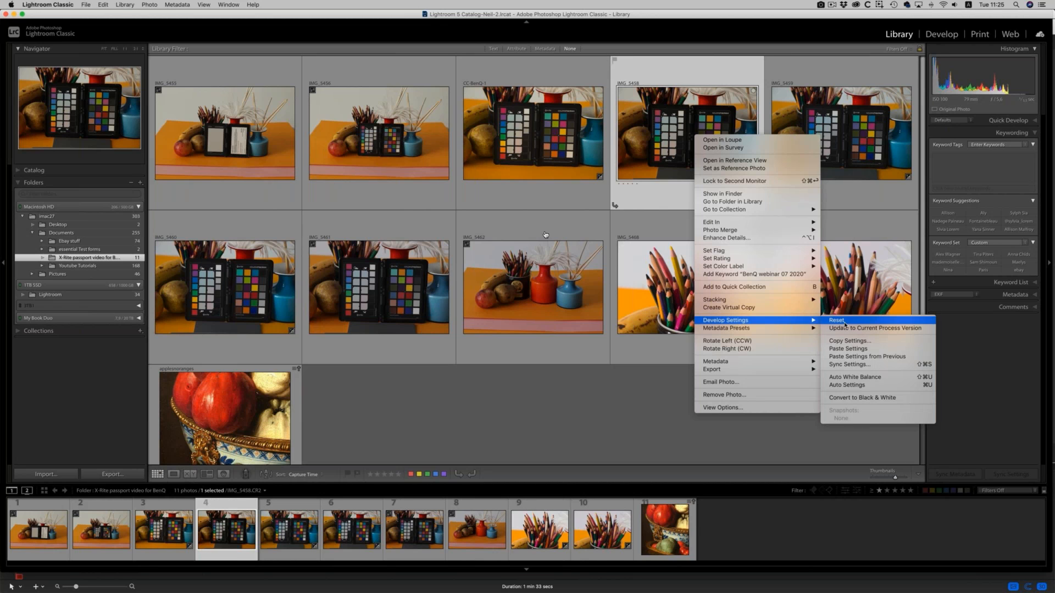
pyautogui.click(845, 322)
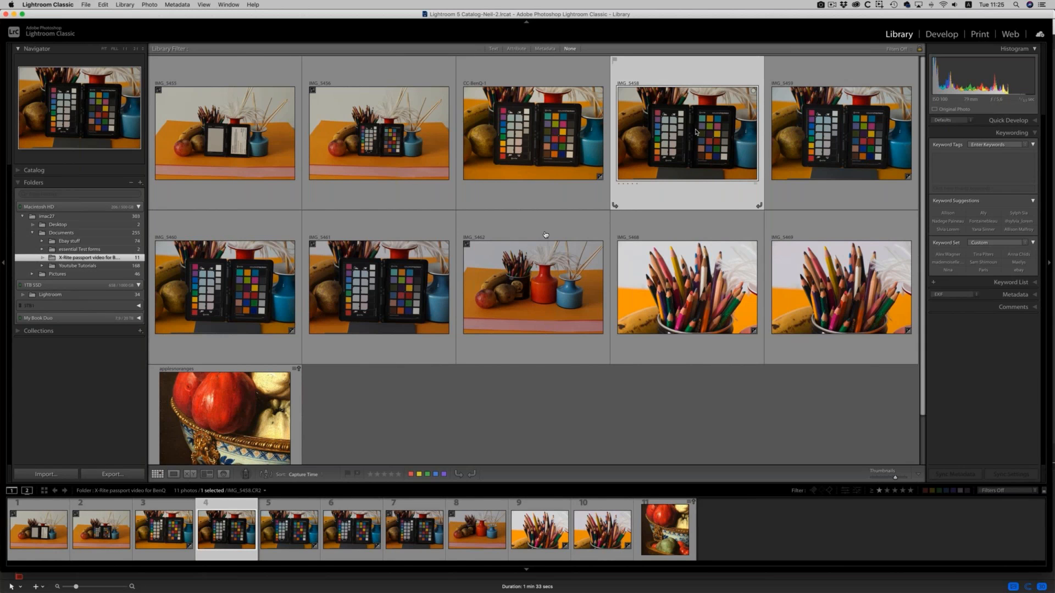
# Open the export settings for IMG_5458 and choose the X-Rite ColorChecker CameraCalibration preset.
pyautogui.rightClick(696, 132)
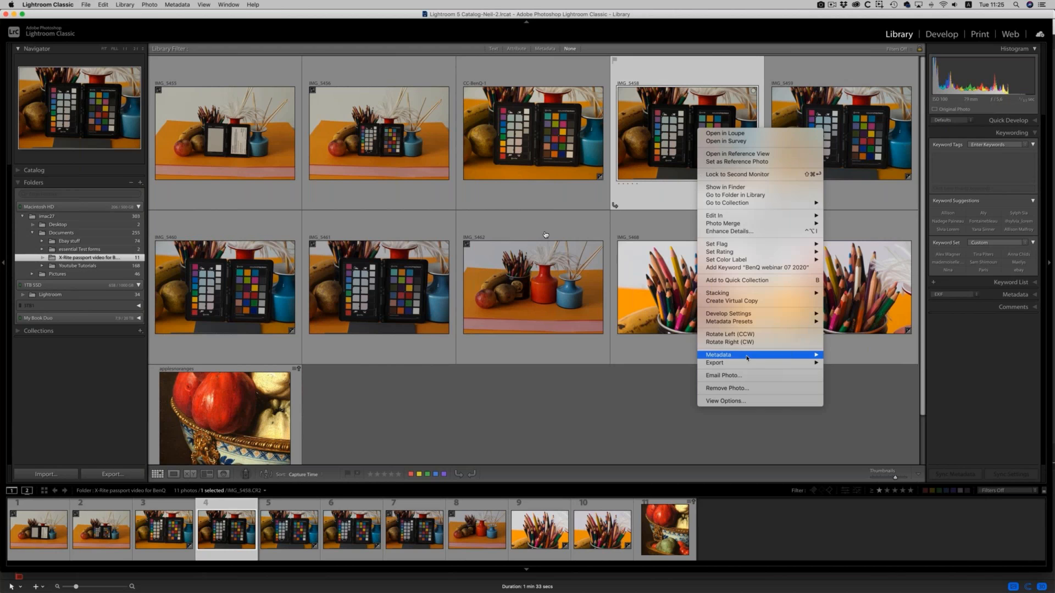
pyautogui.moveTo(761, 365)
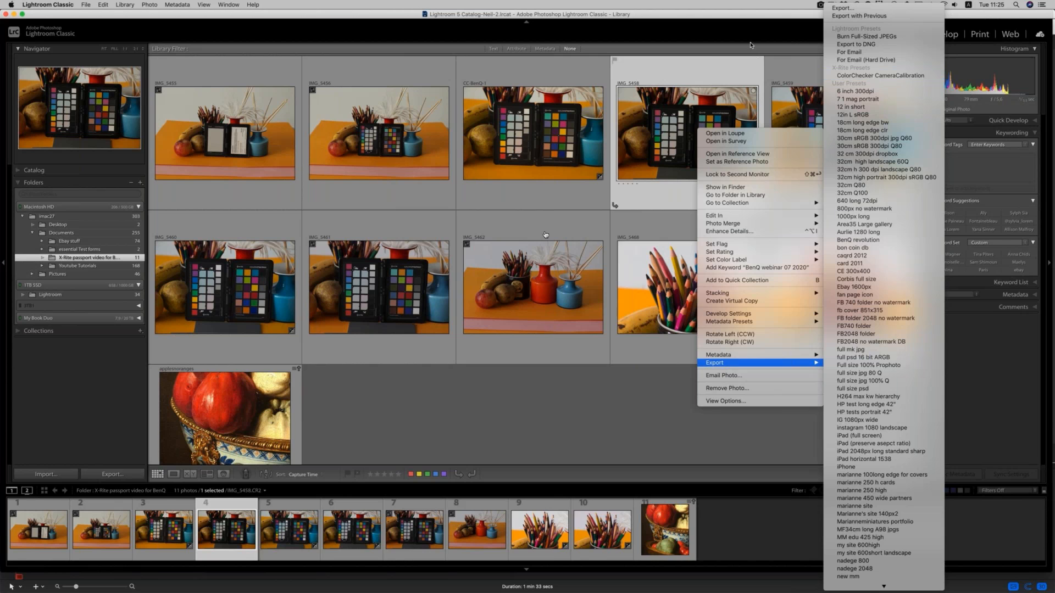
pyautogui.click(747, 16)
pyautogui.click(96, 476)
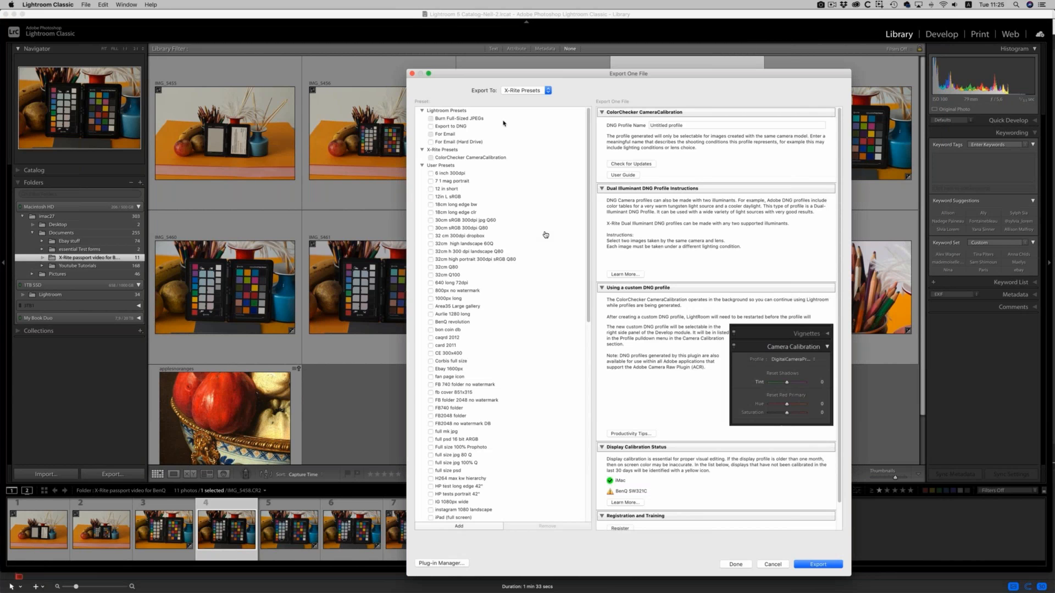
pyautogui.click(486, 158)
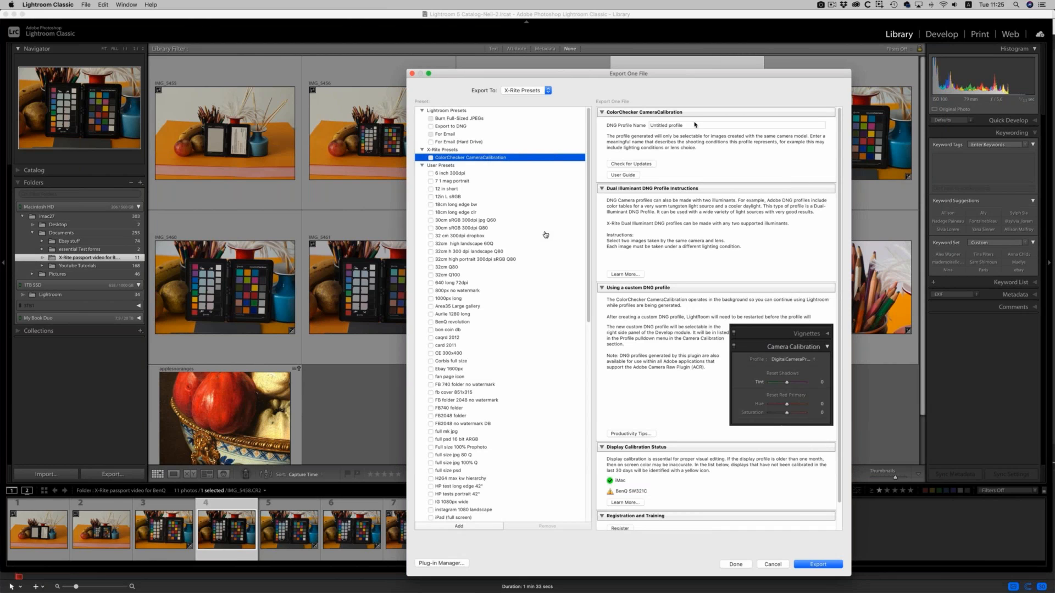
# Name the DNG profile "Cc BenQ 77D", export it and dismiss the completion message.
pyautogui.click(695, 125)
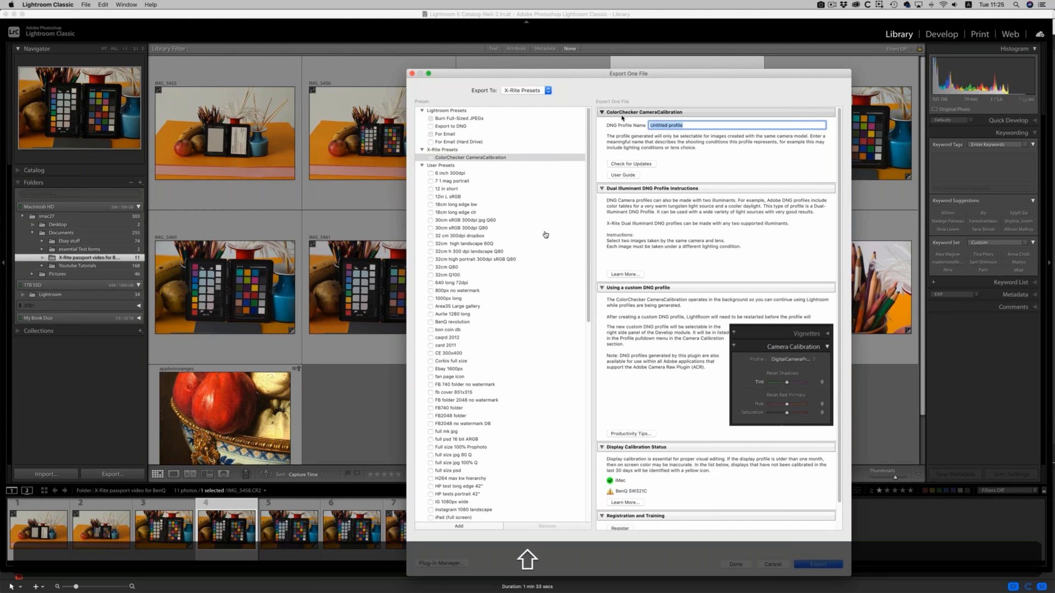
pyautogui.write('C')
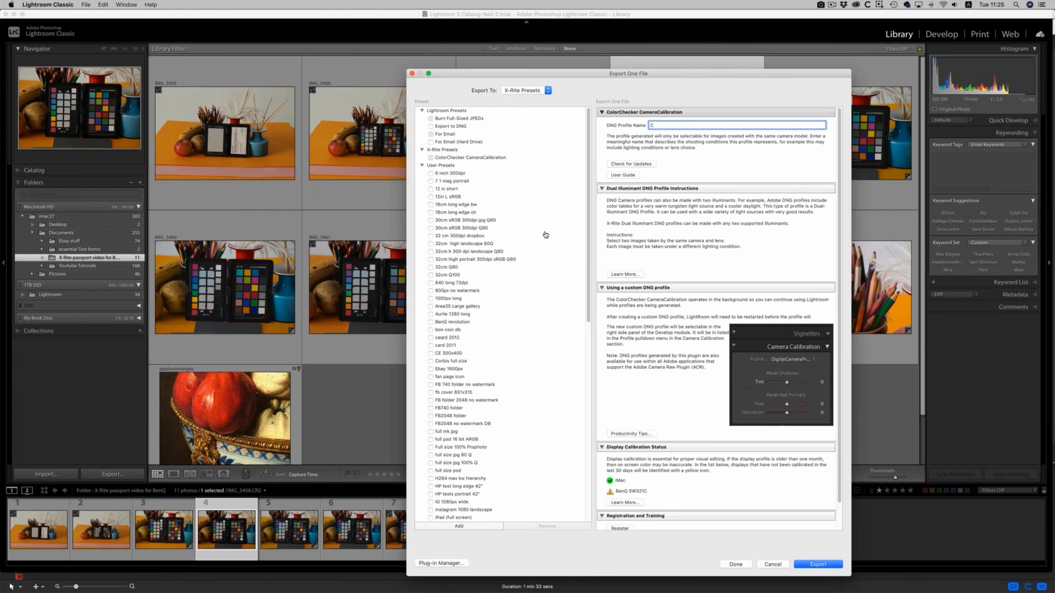
pyautogui.write('c BenQ 77D')
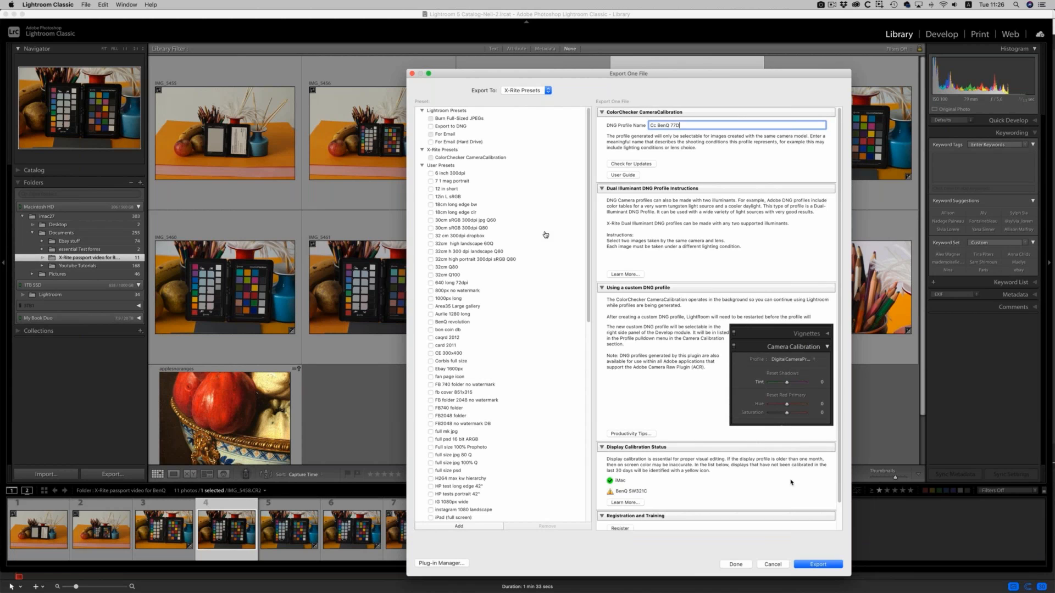
pyautogui.click(819, 565)
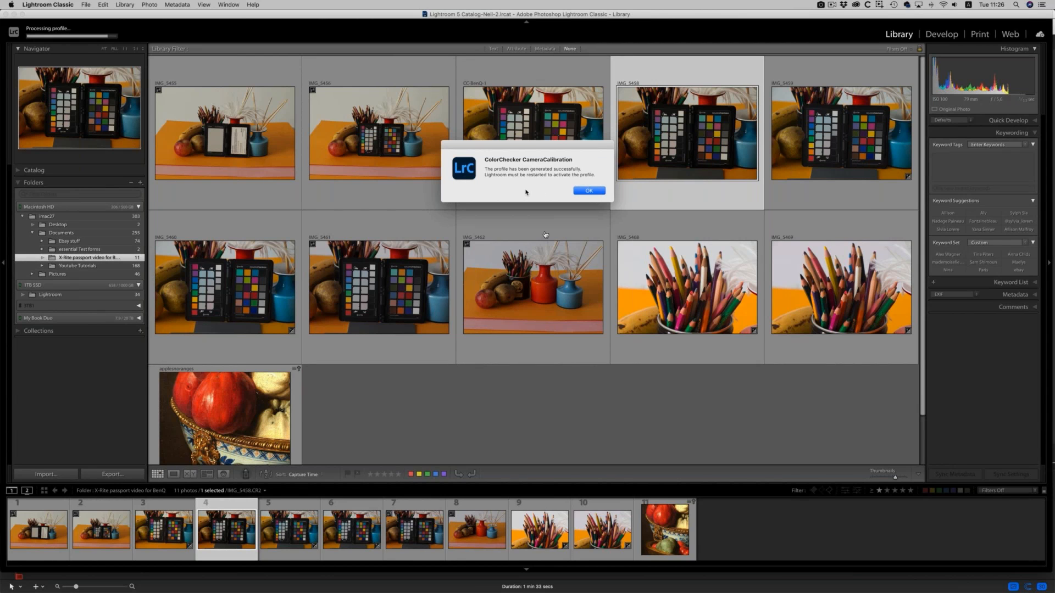
pyautogui.click(589, 191)
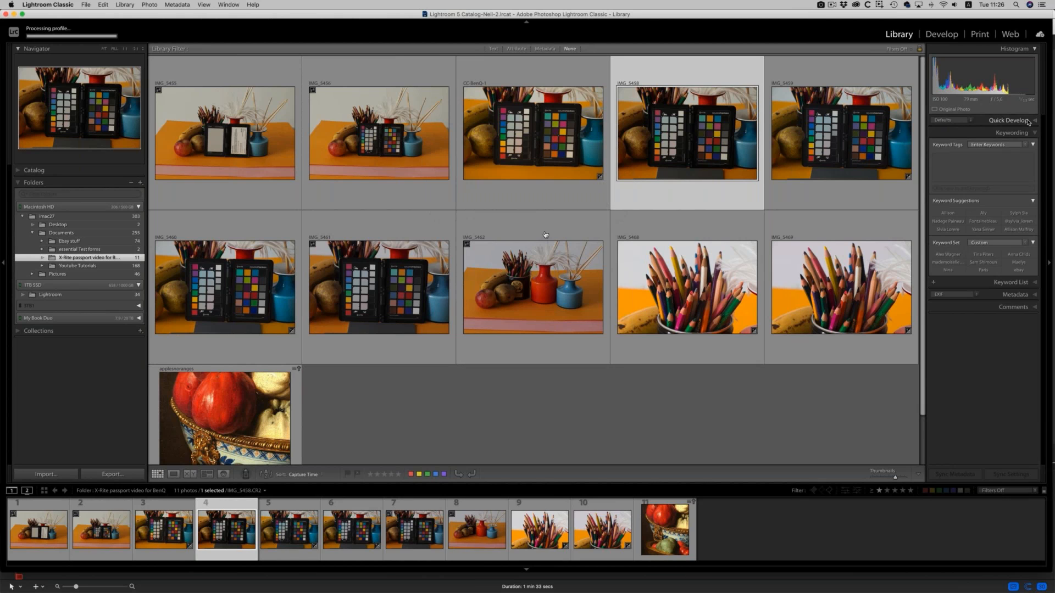
# Open IMG_5458 for developing and apply the custom camera profile "77D set to daylight" from the Profile Browser.
pyautogui.click(1028, 166)
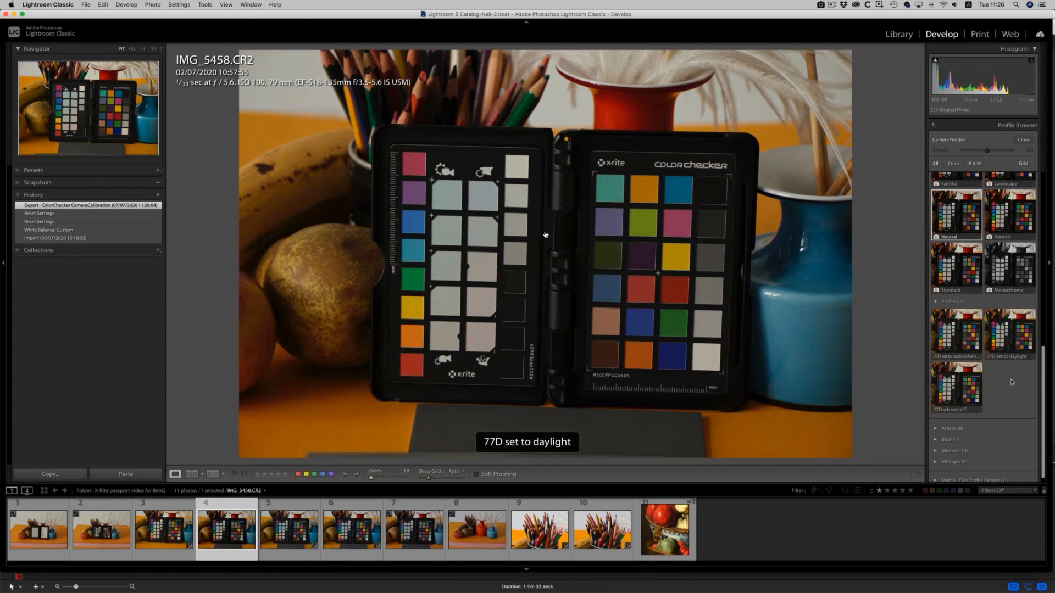
pyautogui.click(1012, 340)
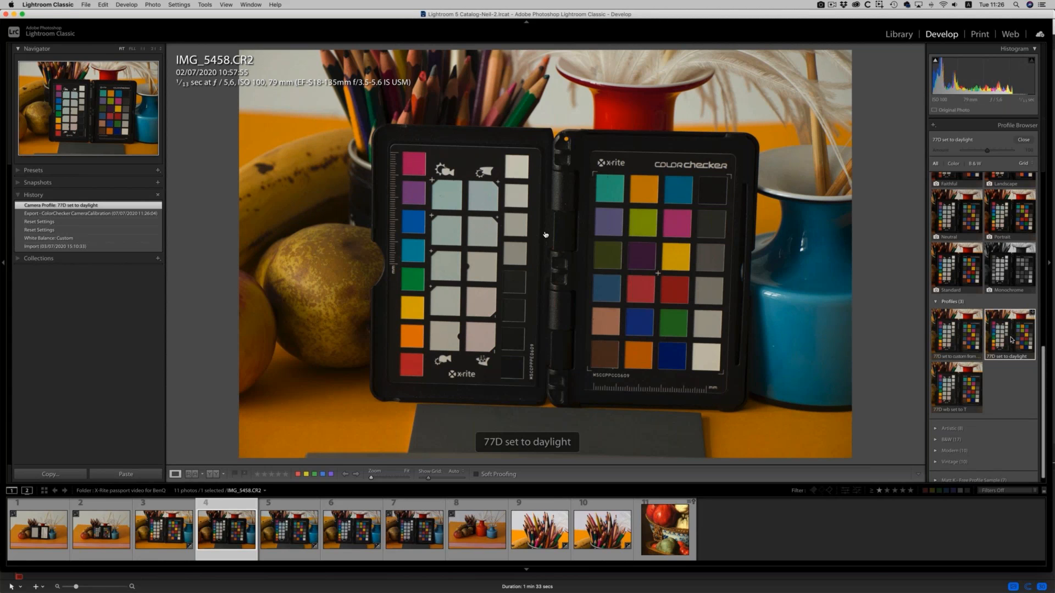
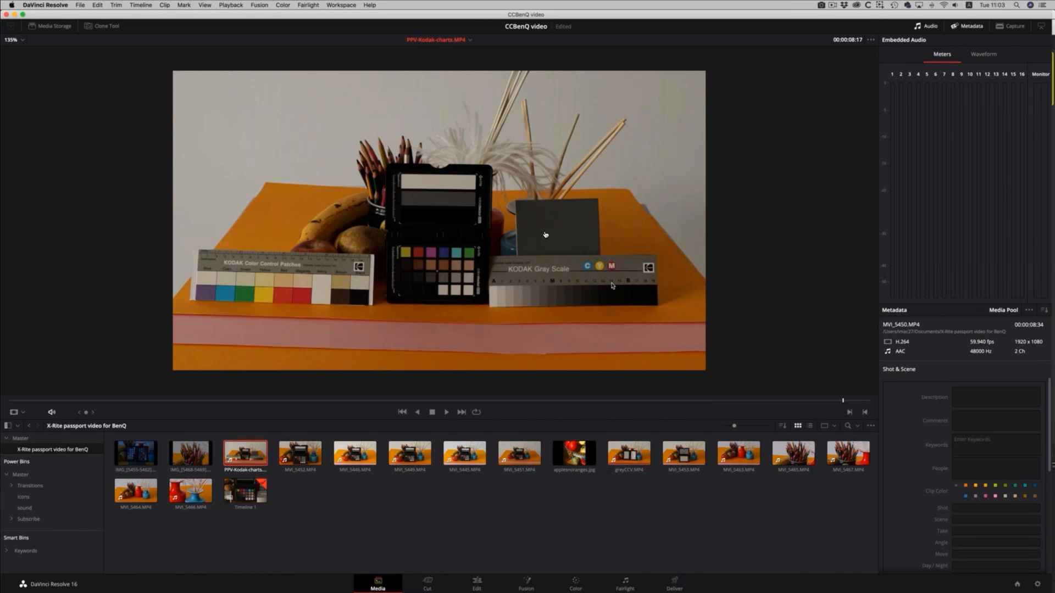
# Move the Timeline 1 playhead to the start and open the first ColorChecker clip for color grading.
pyautogui.click(477, 584)
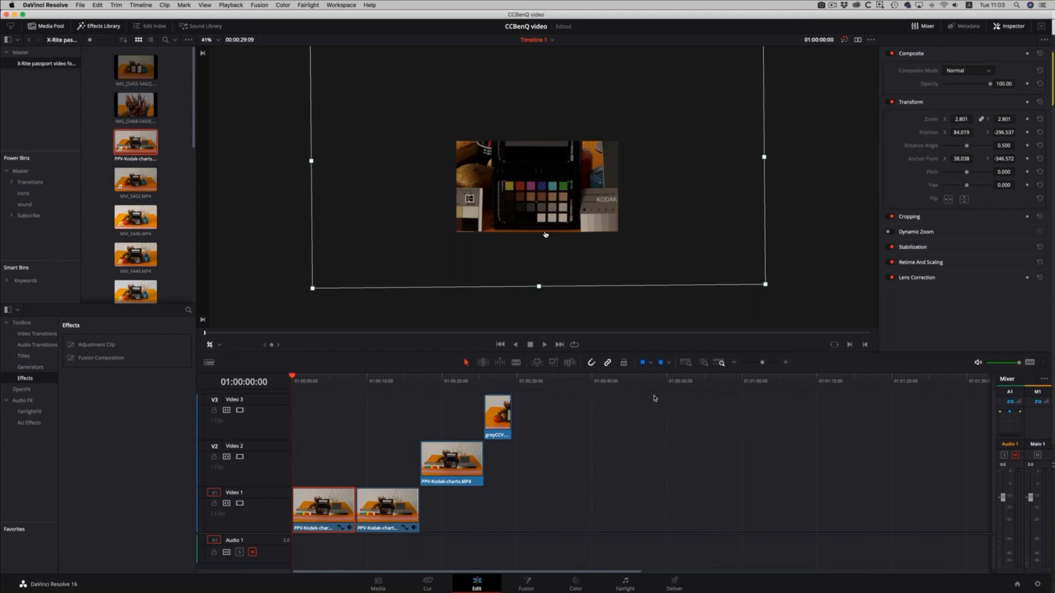
pyautogui.moveTo(297, 378); pyautogui.dragTo(262, 381)
pyautogui.click(576, 584)
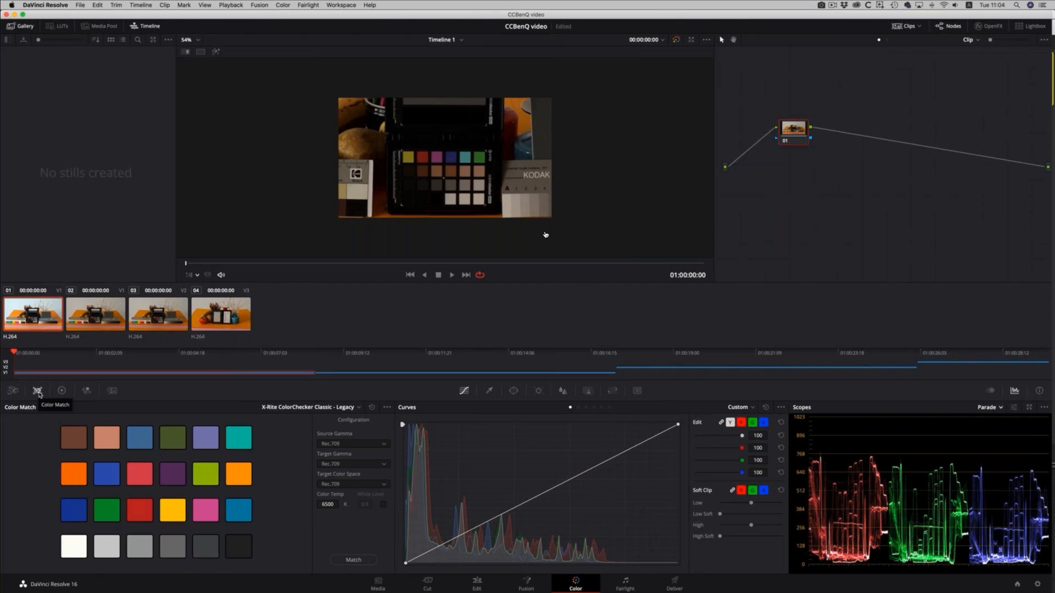
# Set up Color Match, show the color chart overlay in the viewer and move its grid over the ColorChecker patches.
pyautogui.click(61, 391)
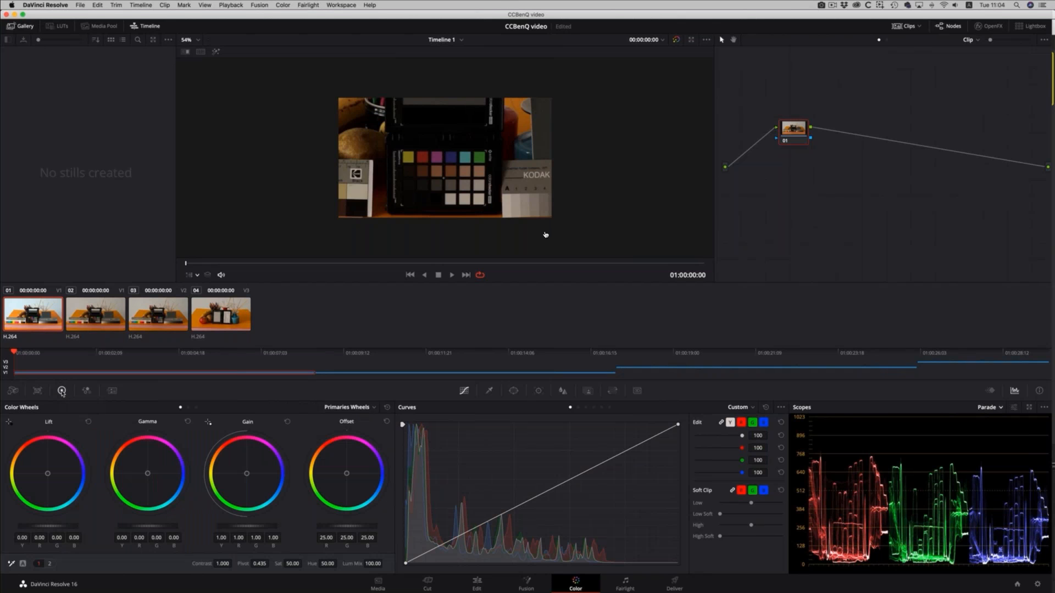
pyautogui.click(38, 391)
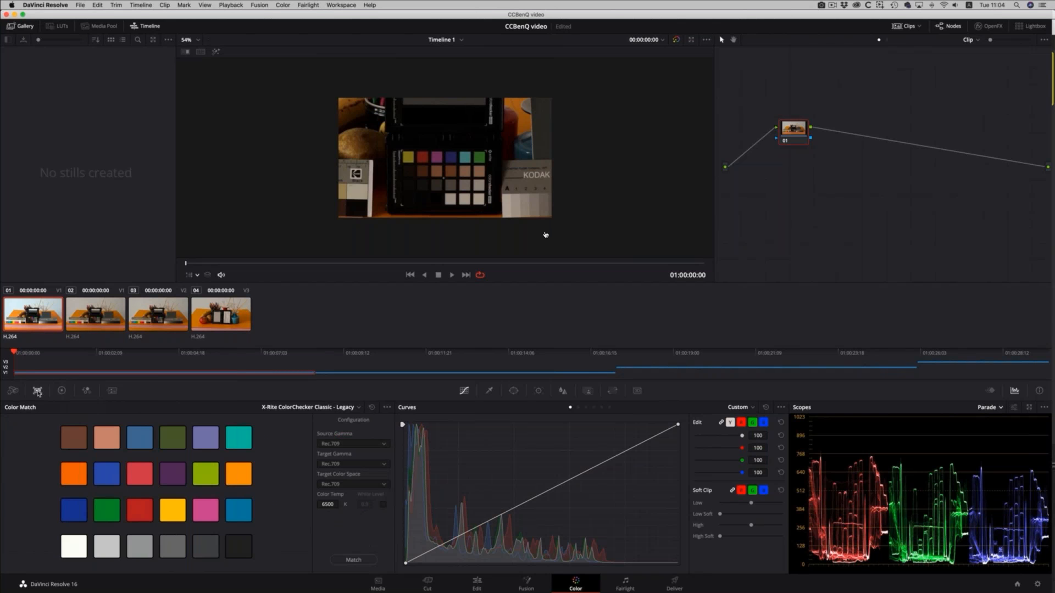
pyautogui.click(195, 275)
pyautogui.click(213, 355)
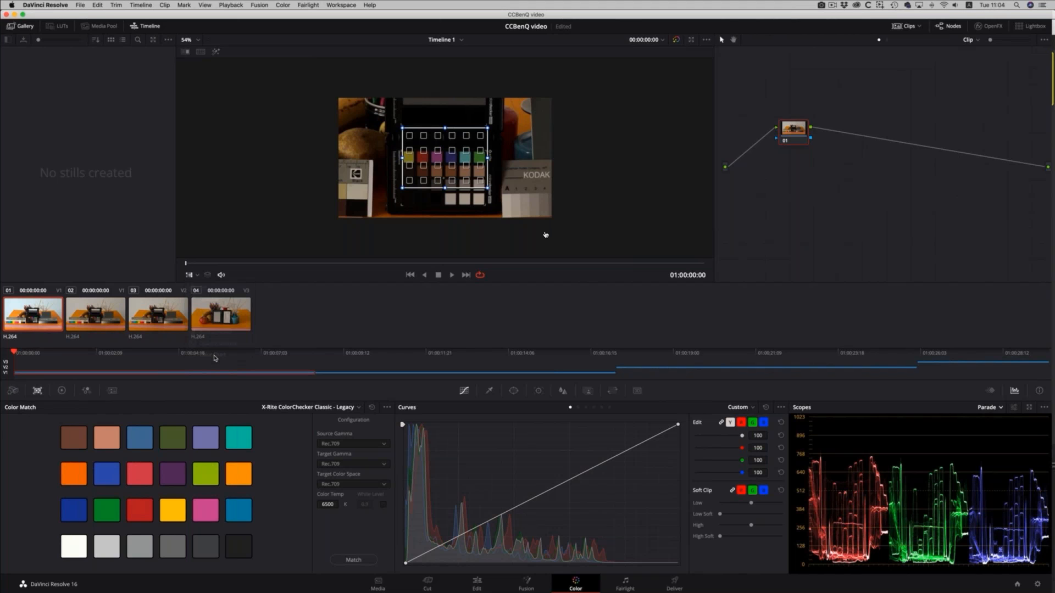
pyautogui.moveTo(449, 156); pyautogui.dragTo(446, 178)
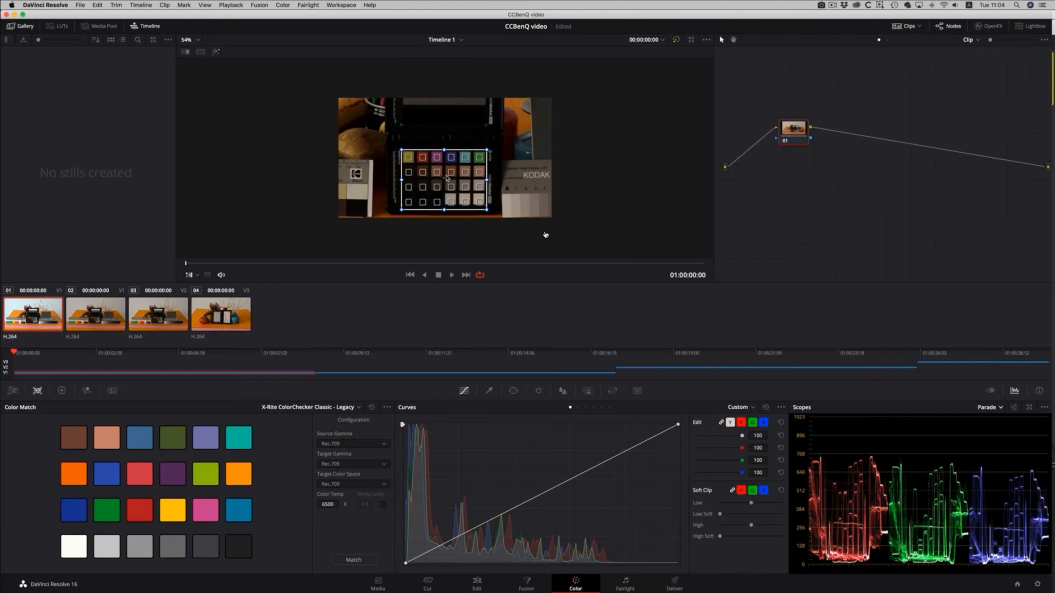
# Set the chart type to X-Rite ColorChecker Passport Video and fit the grid's lower edge to the bottom row of patches.
pyautogui.click(358, 407)
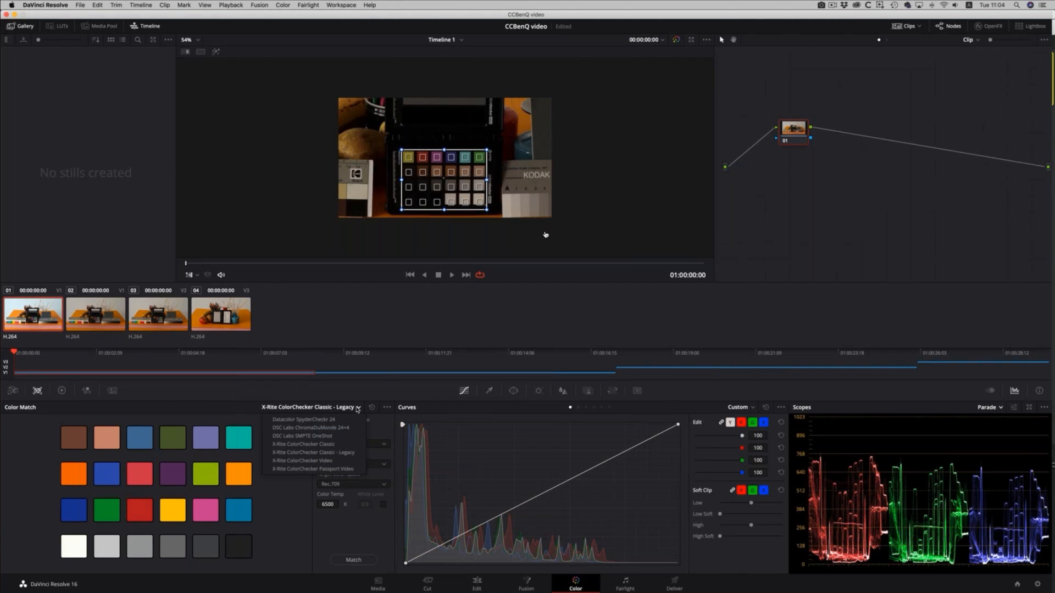
pyautogui.click(351, 470)
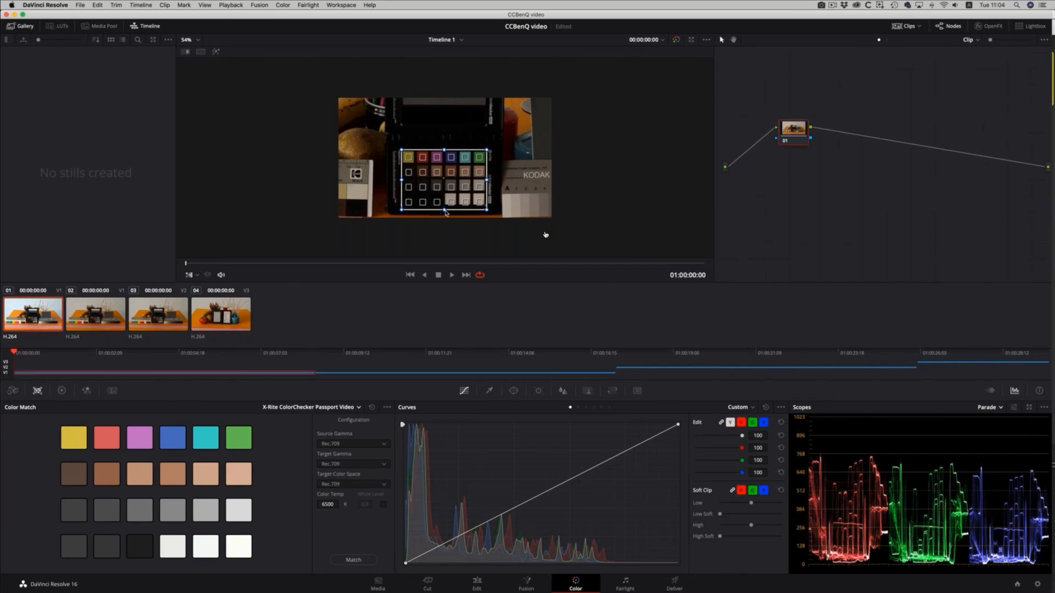
pyautogui.moveTo(444, 209); pyautogui.dragTo(444, 206)
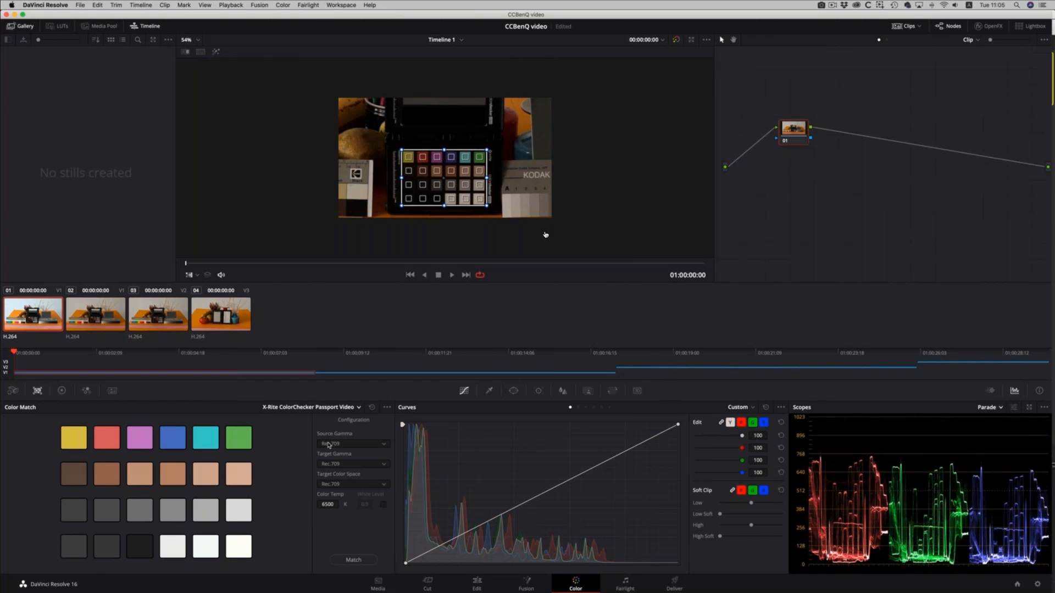
# Match the first clip's colors to the chart and hide the color chart overlay.
pyautogui.click(372, 560)
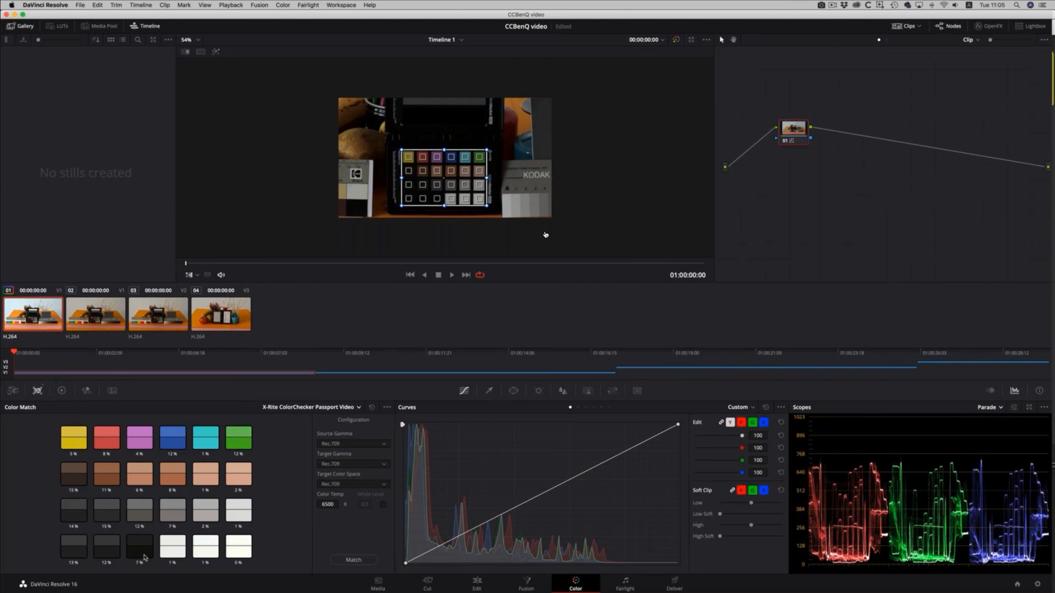
pyautogui.click(193, 276)
pyautogui.click(203, 289)
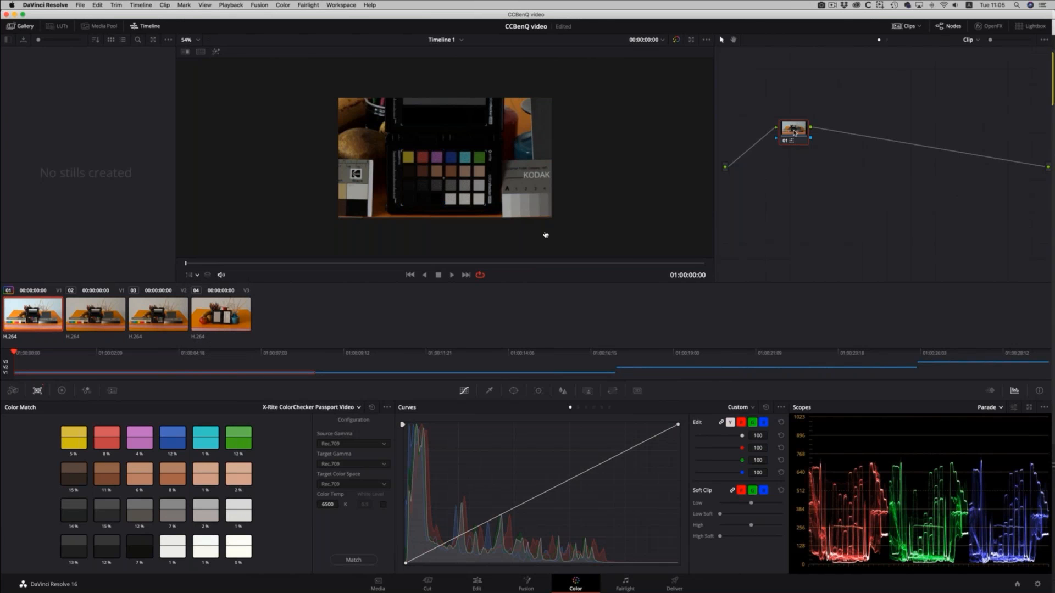
# Add a second serial node and white balance it by sampling a light grey patch of the ColorChecker.
pyautogui.press('alt')
pyautogui.hotkey('alt', 's')
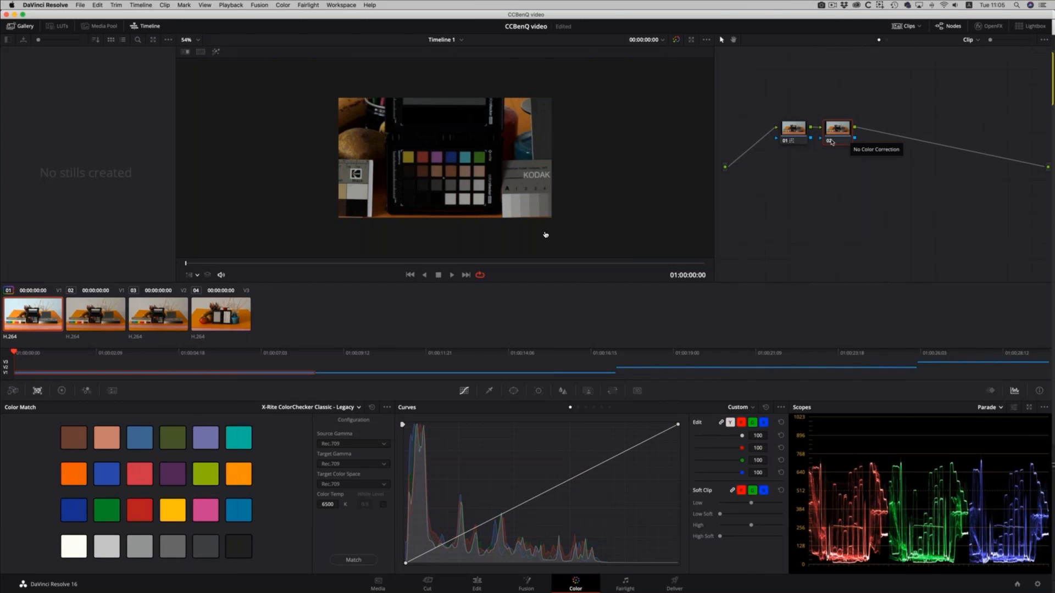
pyautogui.click(61, 390)
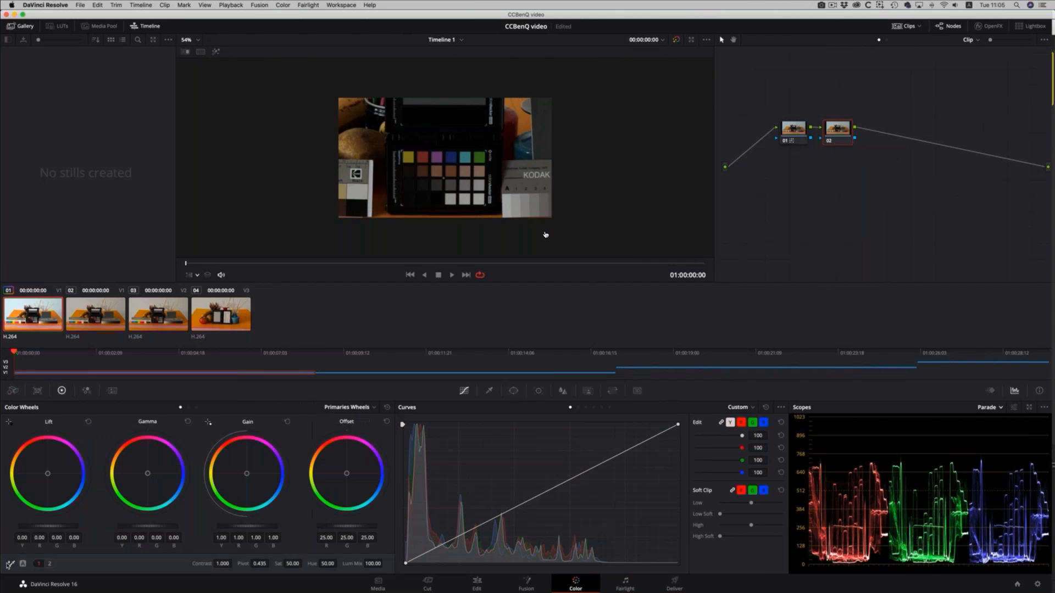
pyautogui.click(478, 184)
# Add a third serial node, raise its Gain to 1.33 and grab a still of the graded first clip.
pyautogui.hotkey('alt', 's')
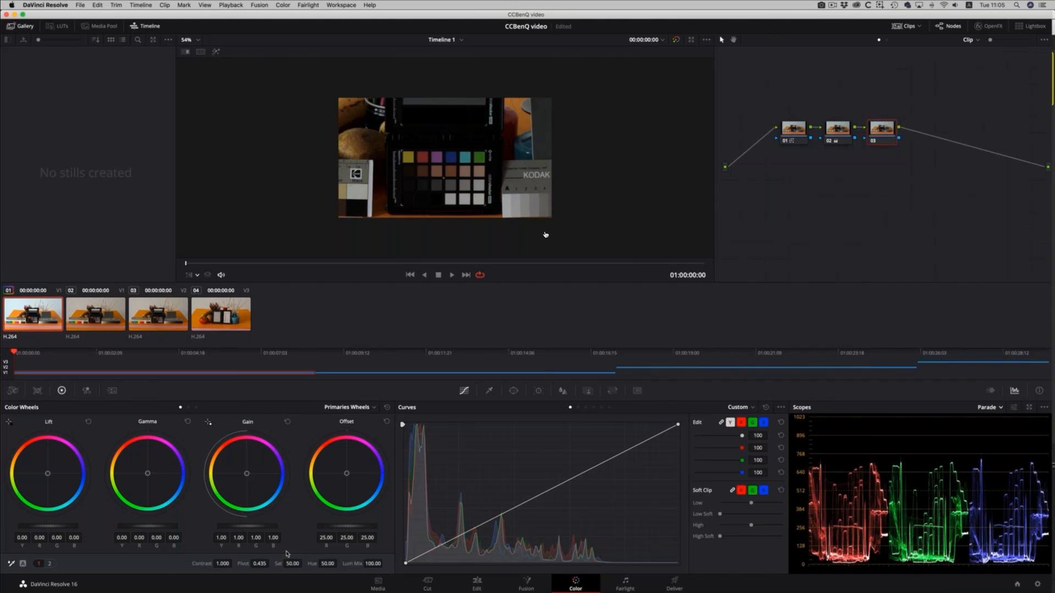
pyautogui.moveTo(247, 526); pyautogui.dragTo(282, 526)
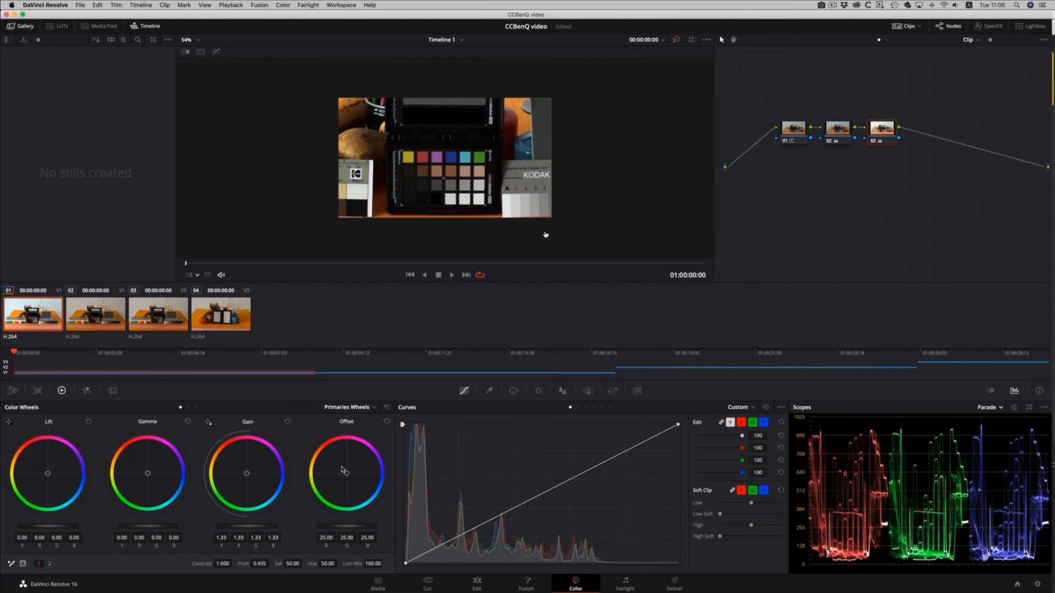
pyautogui.rightClick(469, 157)
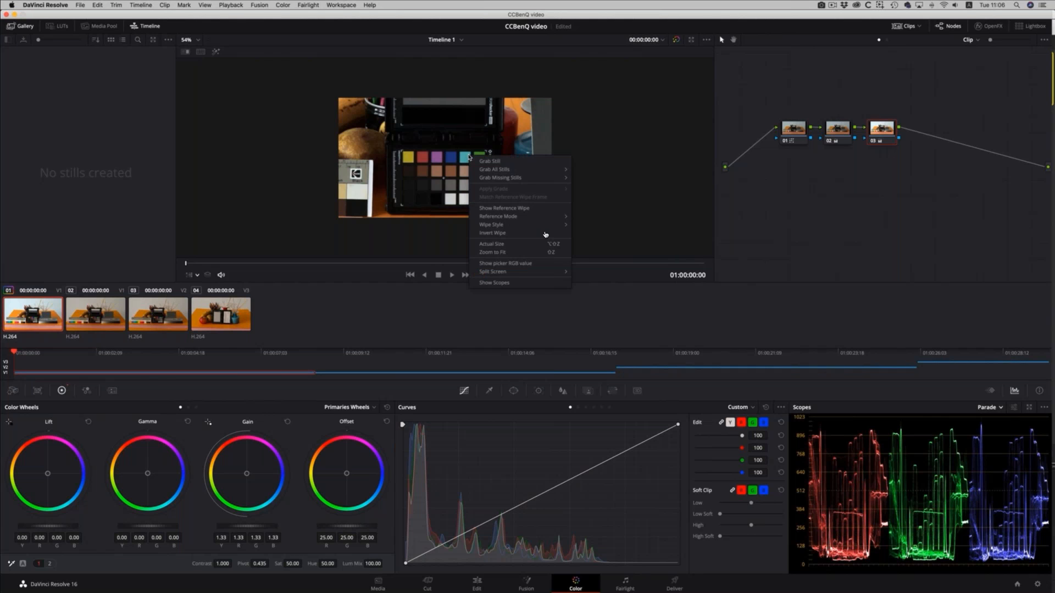
pyautogui.click(485, 162)
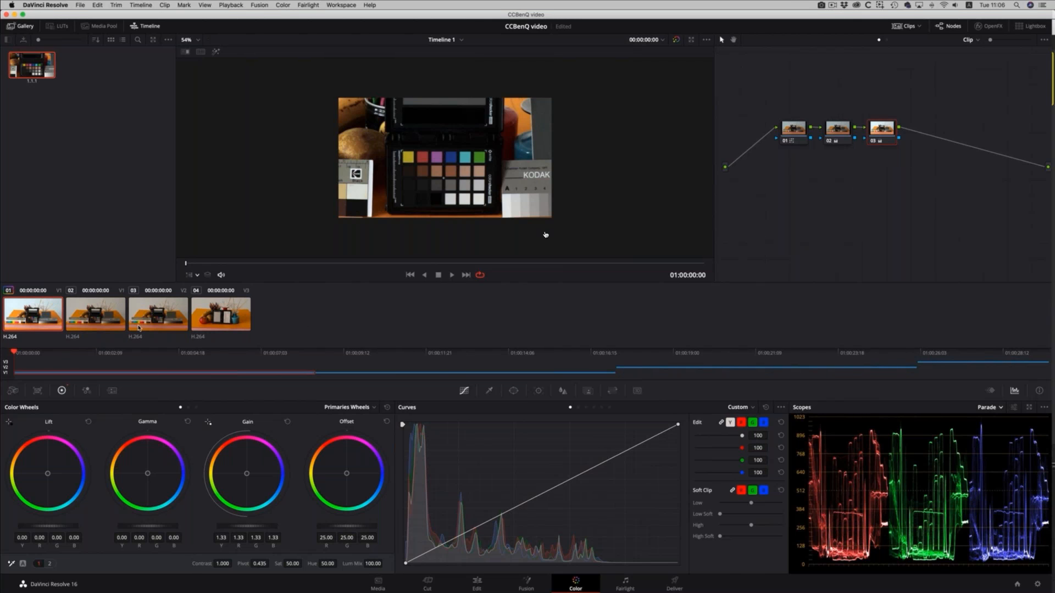
# Apply the grade of the grabbed still to clips 02 and 03.
pyautogui.click(99, 318)
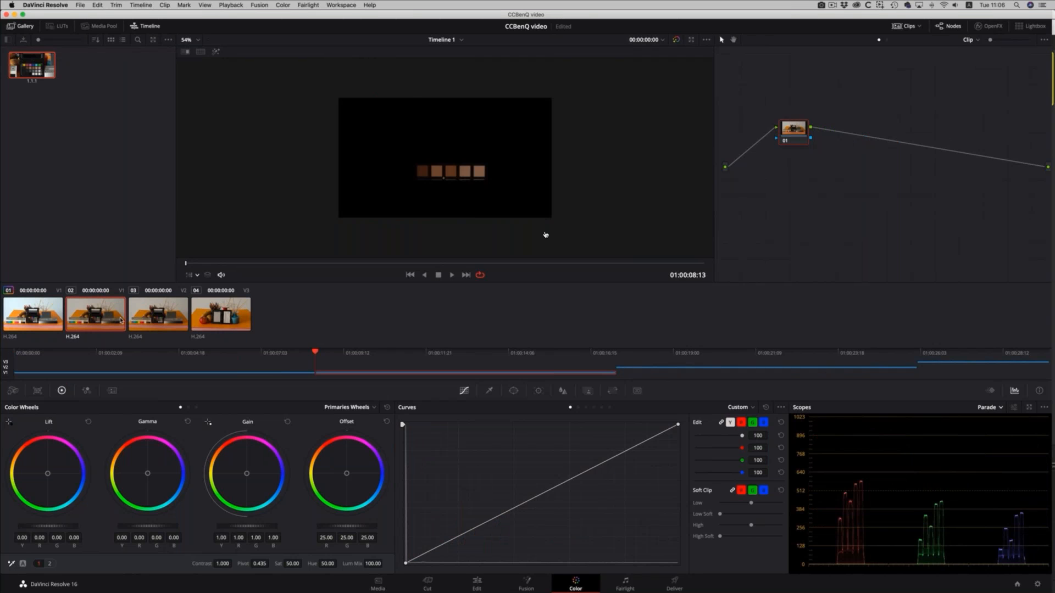
pyautogui.rightClick(33, 65)
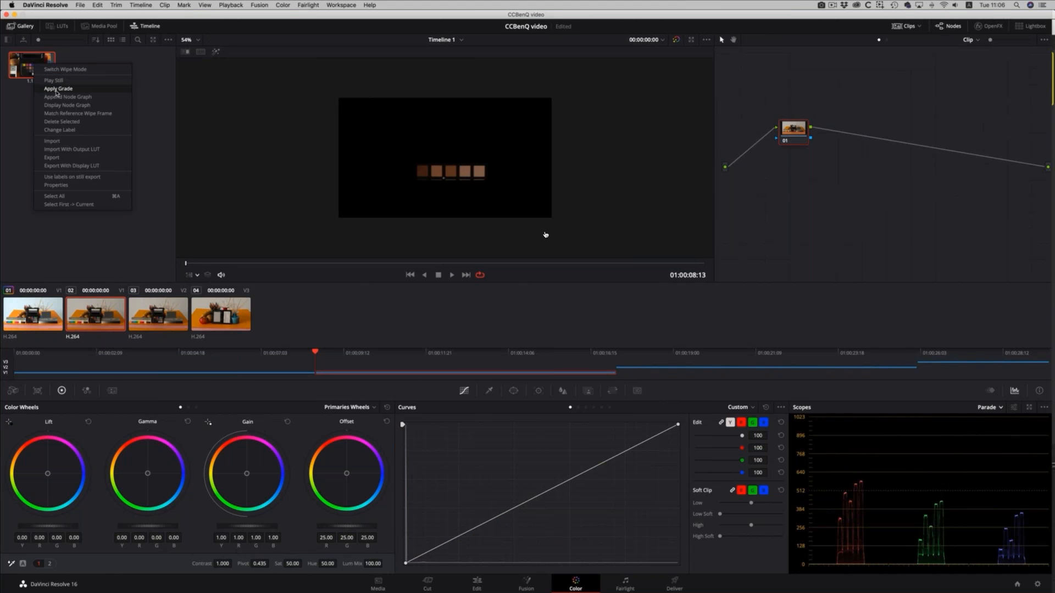
pyautogui.click(56, 89)
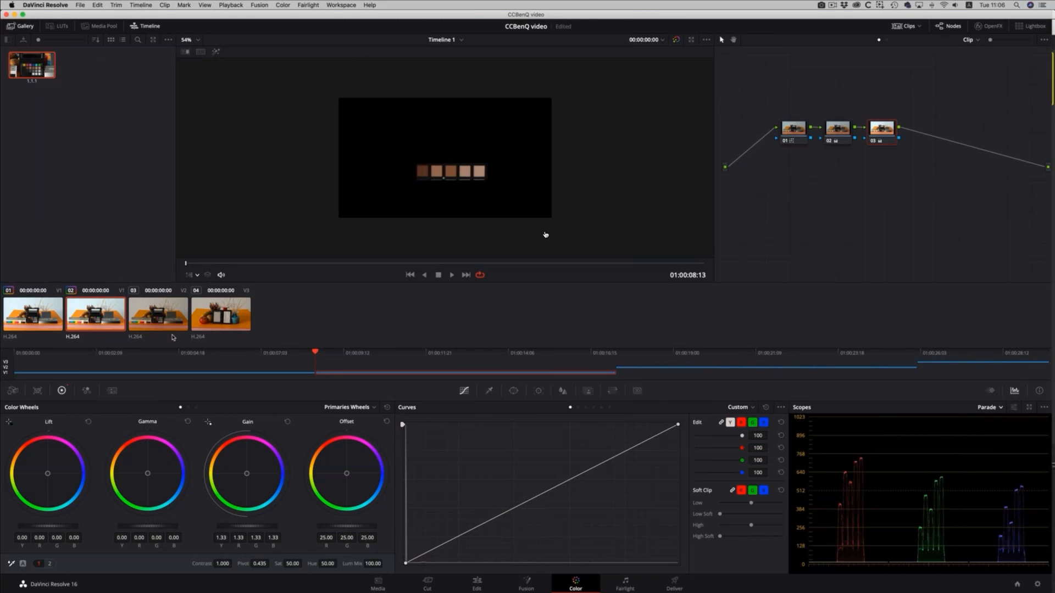
pyautogui.click(163, 315)
pyautogui.rightClick(34, 66)
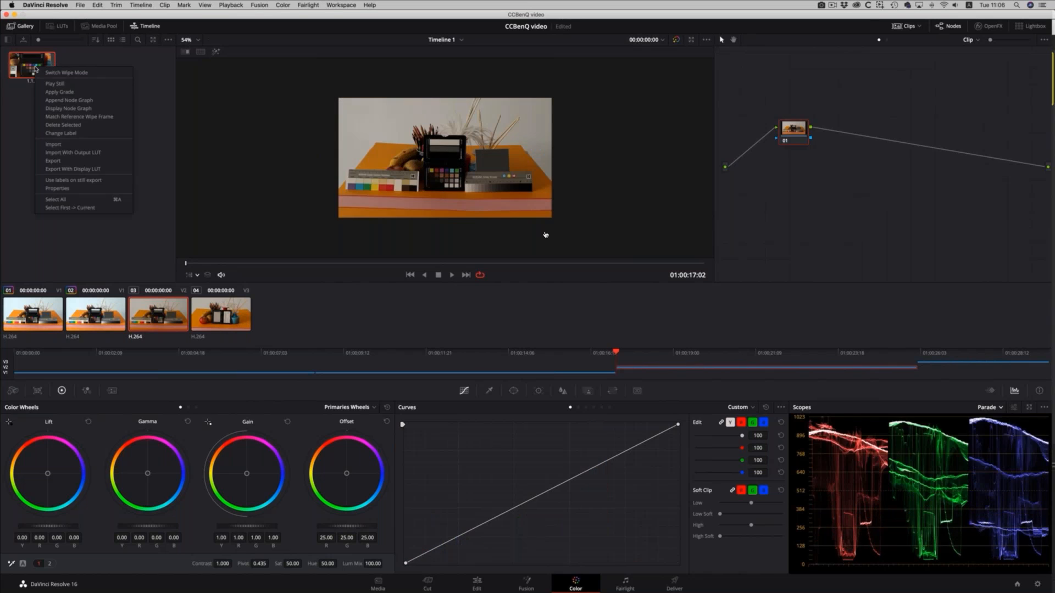
pyautogui.click(68, 92)
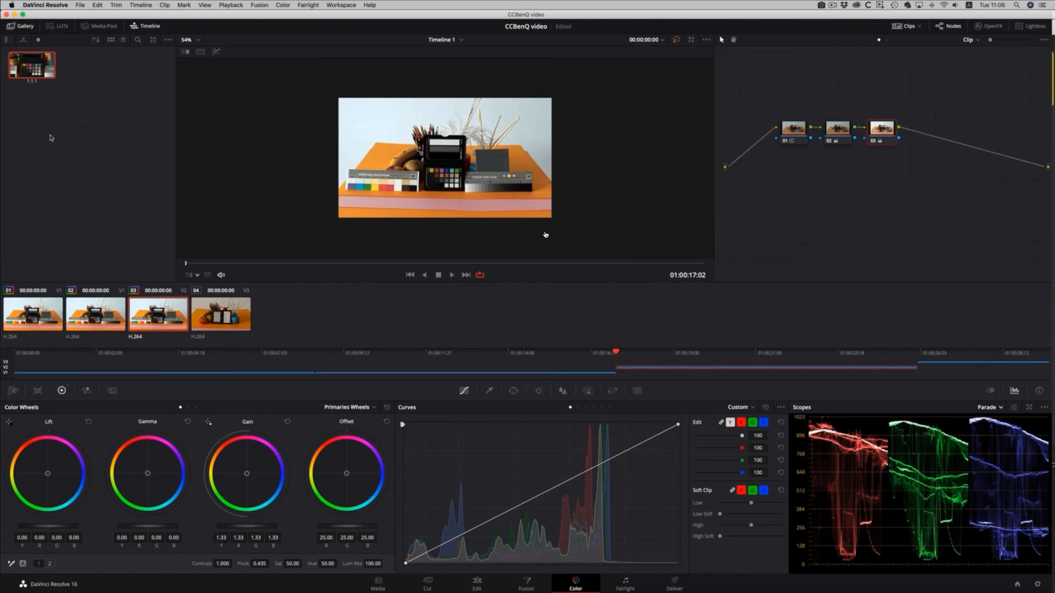
# Show the Vectorscope for clip 02 and check its 2x zoom and skin tone indicator options.
pyautogui.click(104, 321)
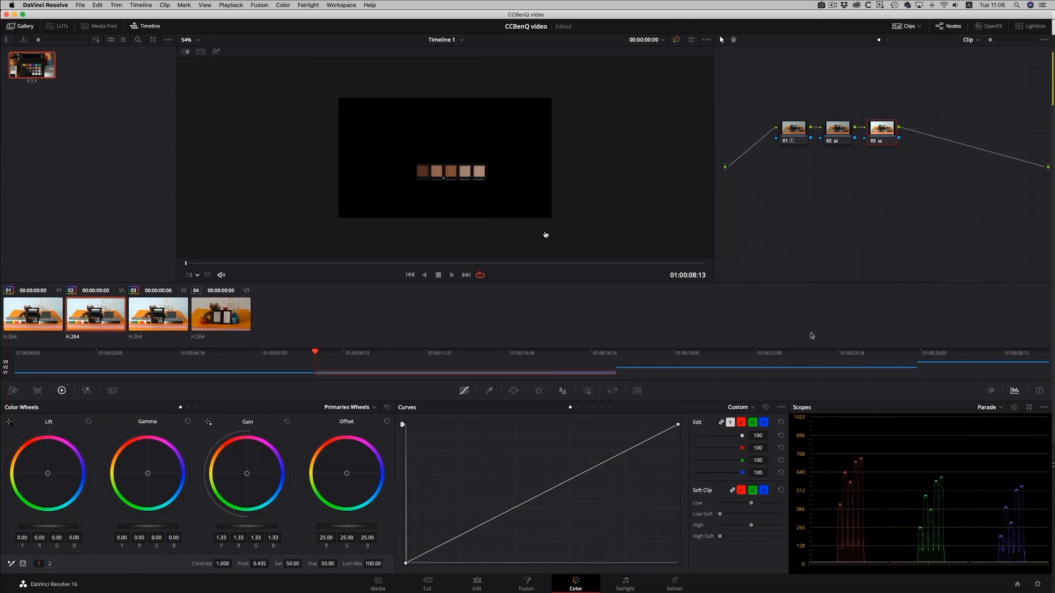
pyautogui.click(993, 410)
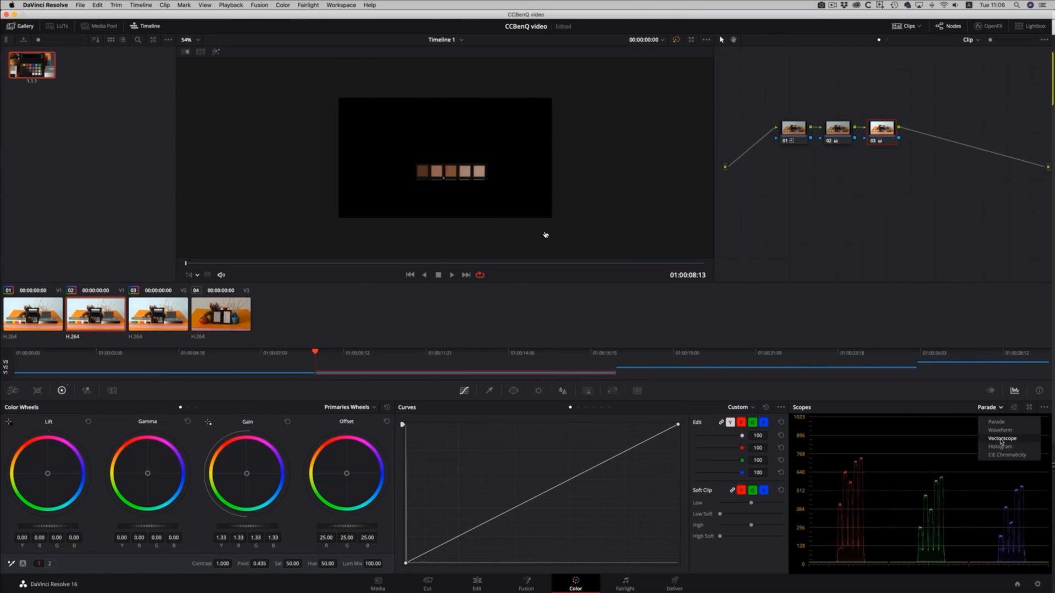
pyautogui.click(1001, 443)
pyautogui.click(1015, 408)
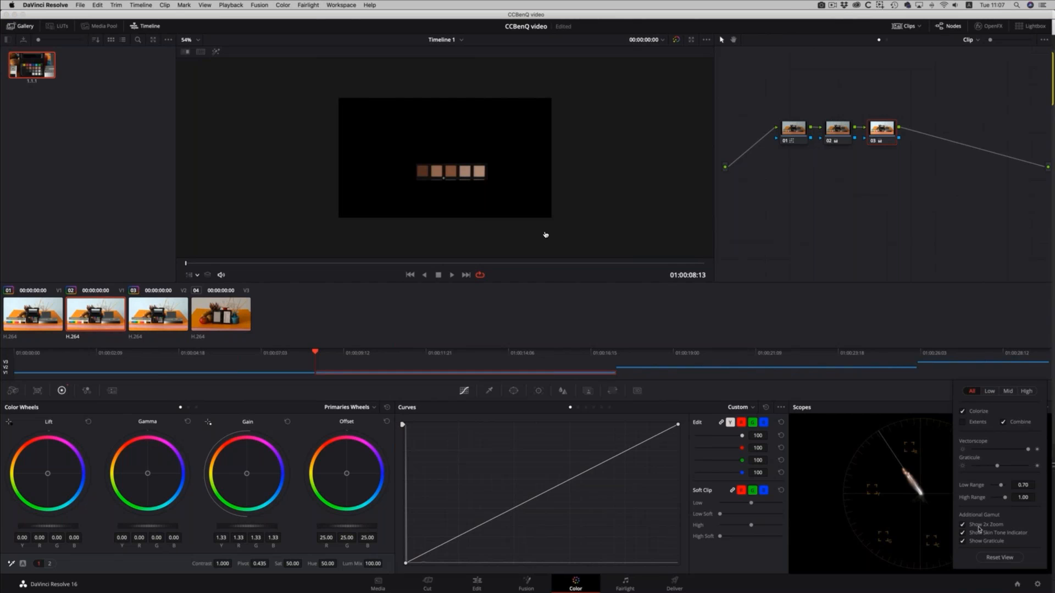
pyautogui.click(934, 503)
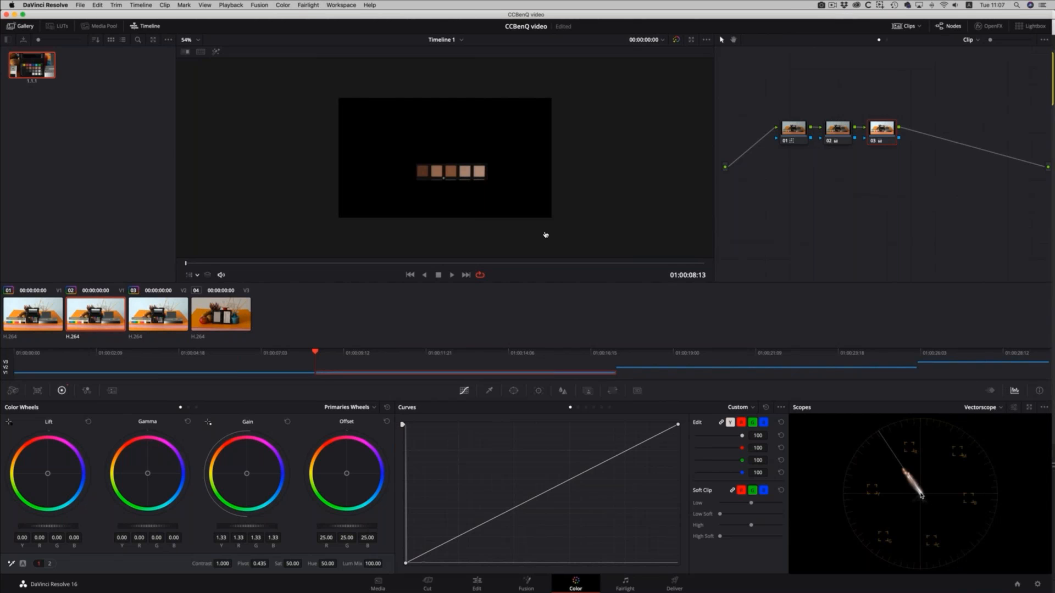
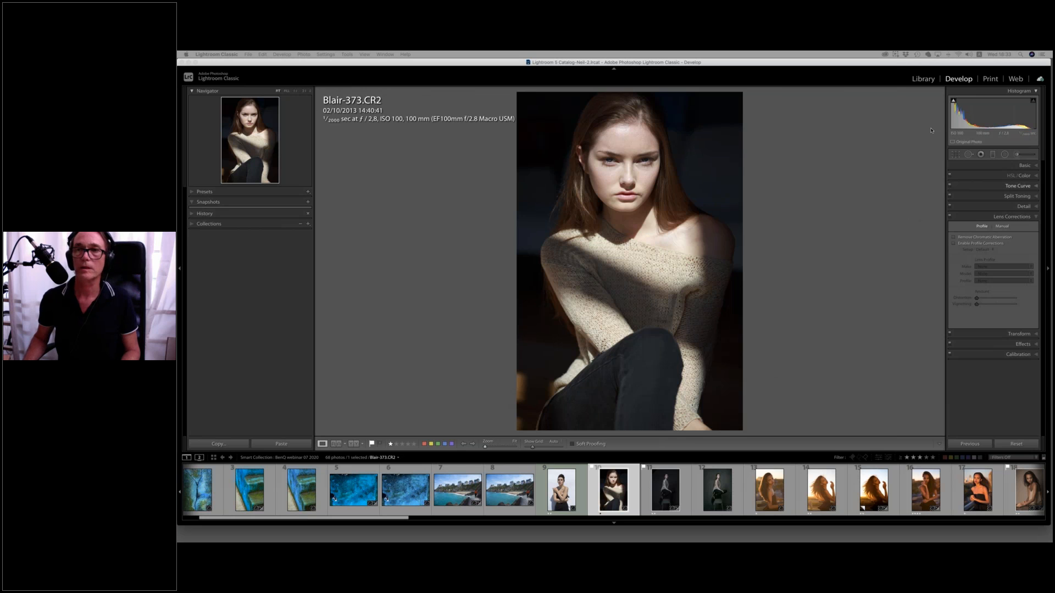
# Switch to the Lightroom Classic library and compare the portraits Aza-499-2.CR2 and Aza-497-2.CR2 in Loupe view.
pyautogui.click(893, 64)
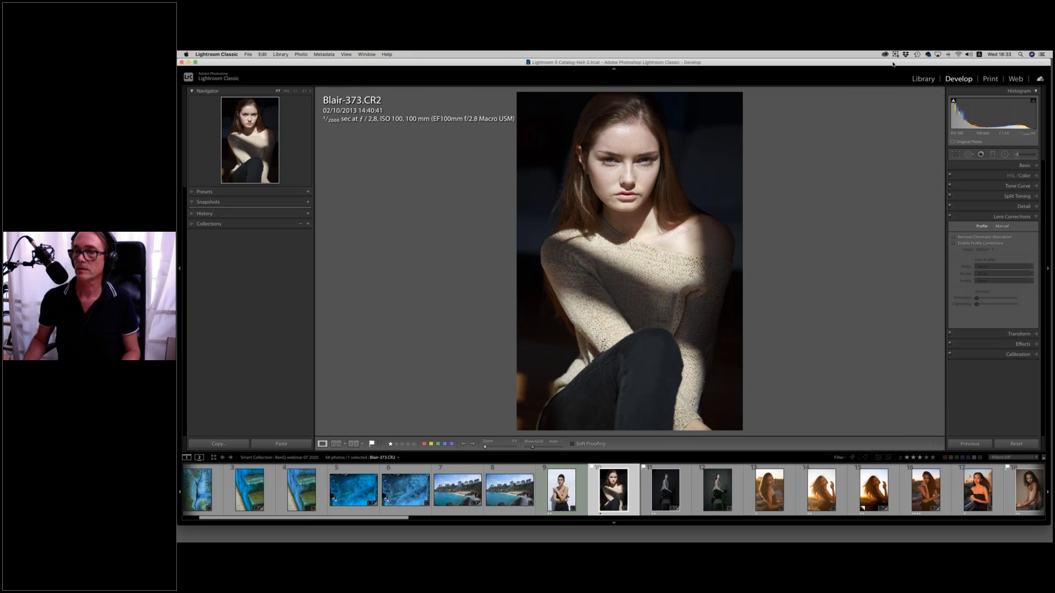
pyautogui.press('g')
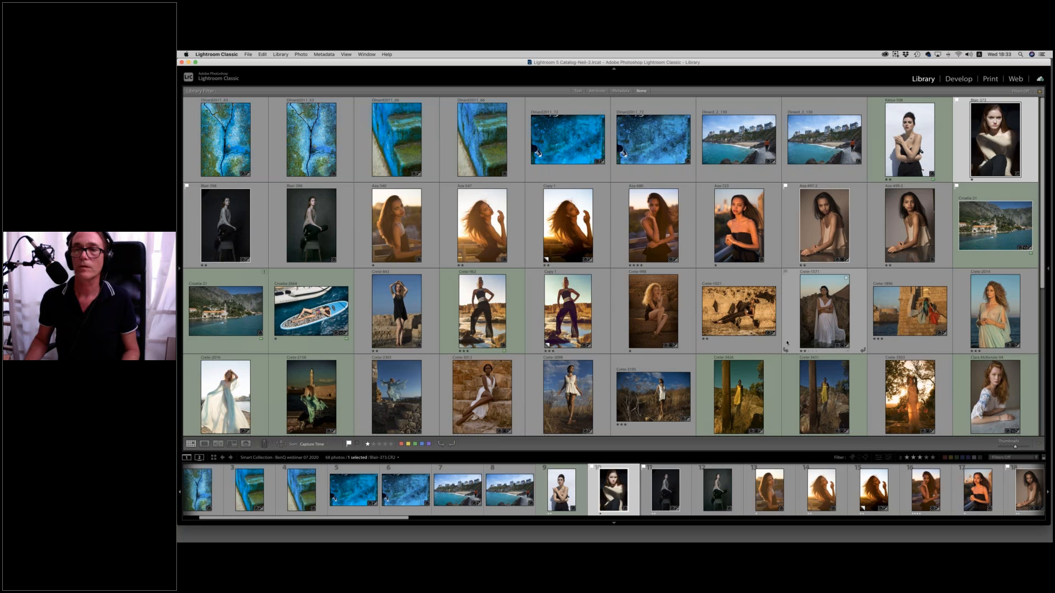
pyautogui.scroll(-2, 787, 343)
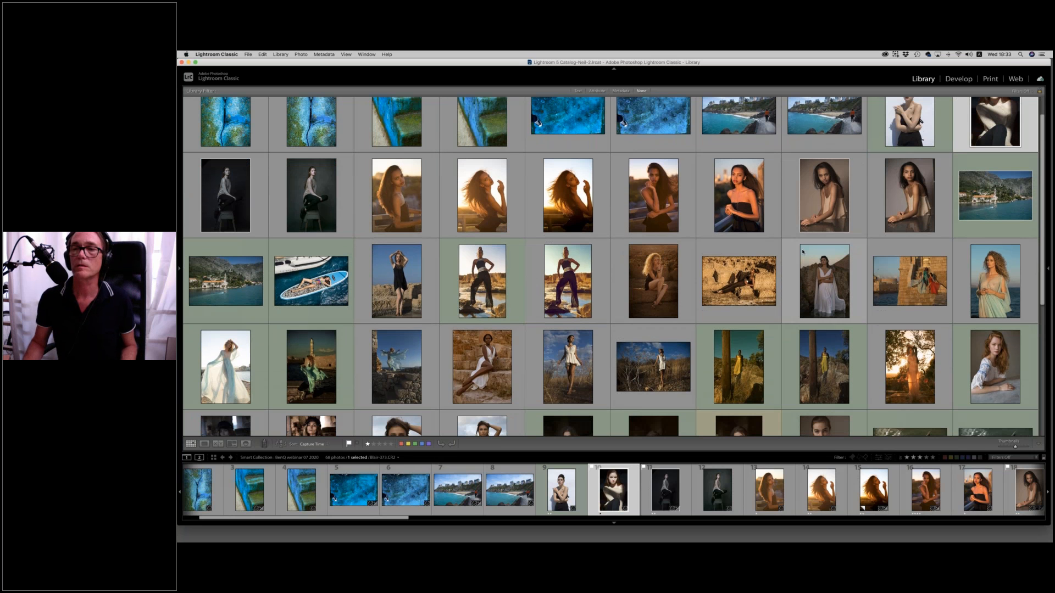
pyautogui.click(901, 204)
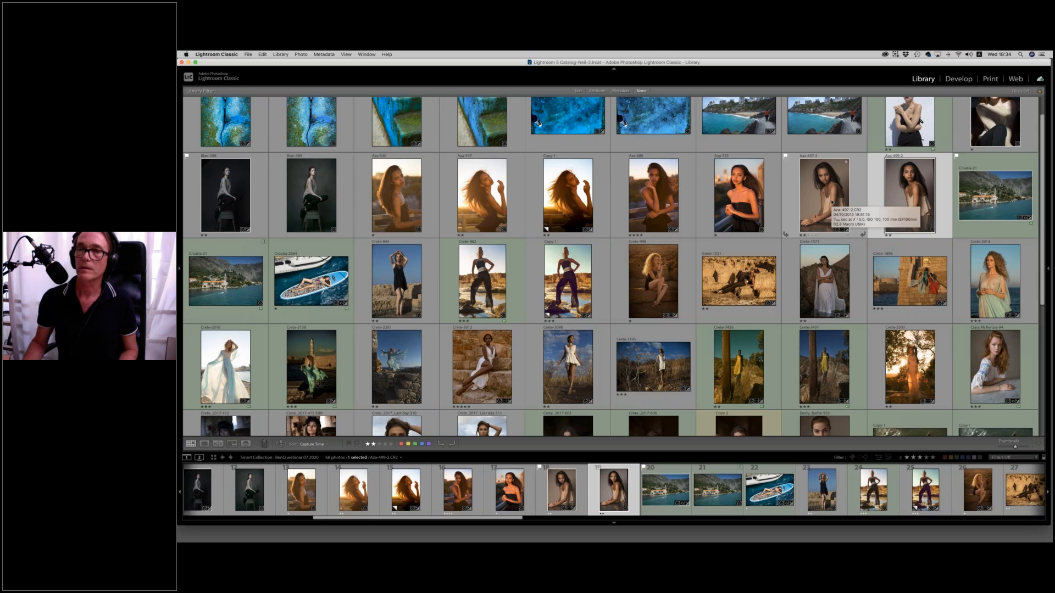
pyautogui.press('e')
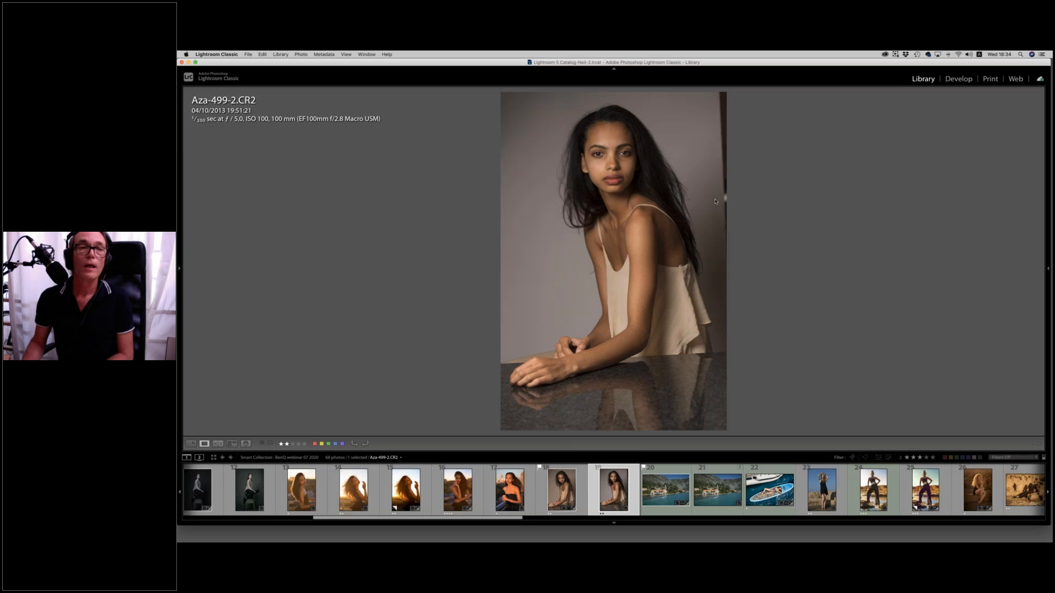
pyautogui.press('Left')
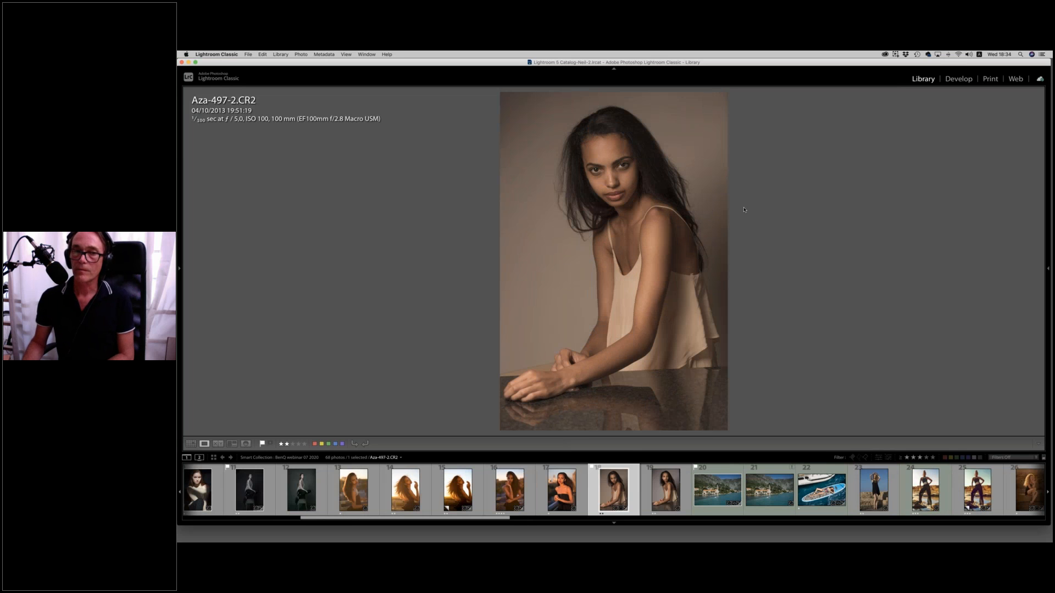
pyautogui.press('Right')
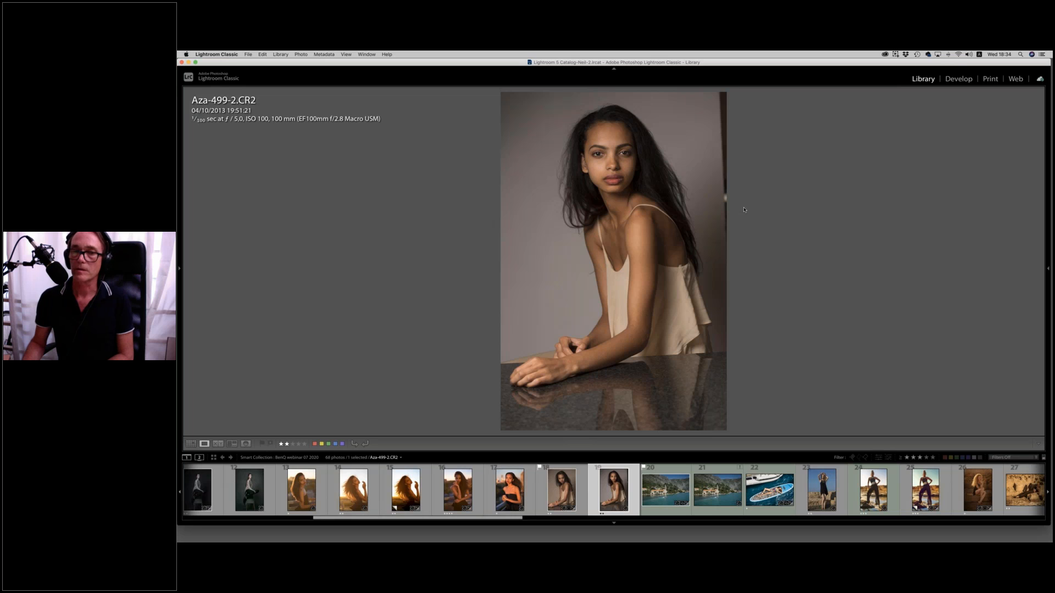
pyautogui.press('Left')
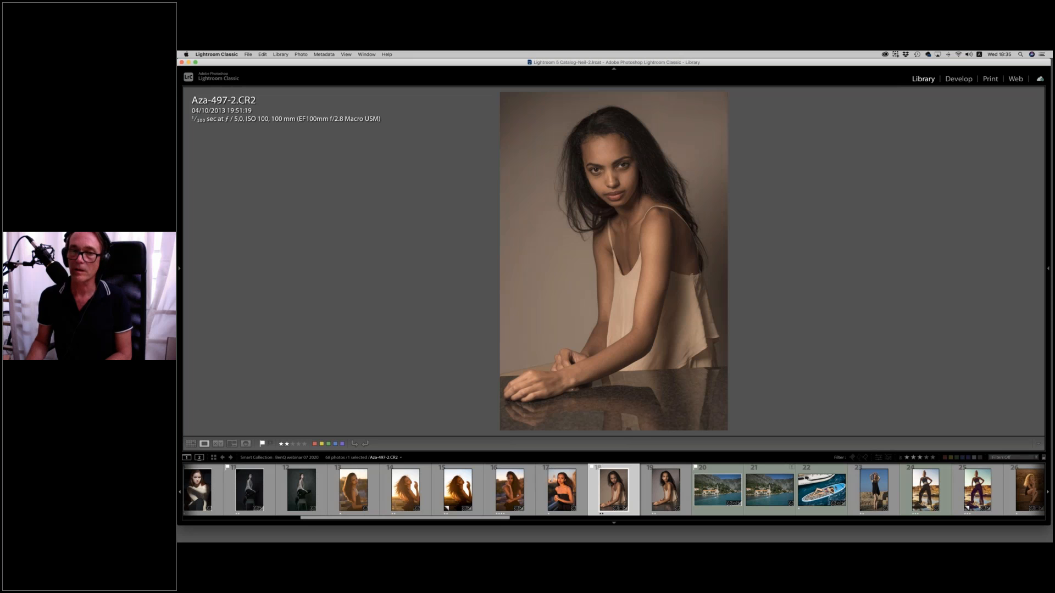
pyautogui.press('Right')
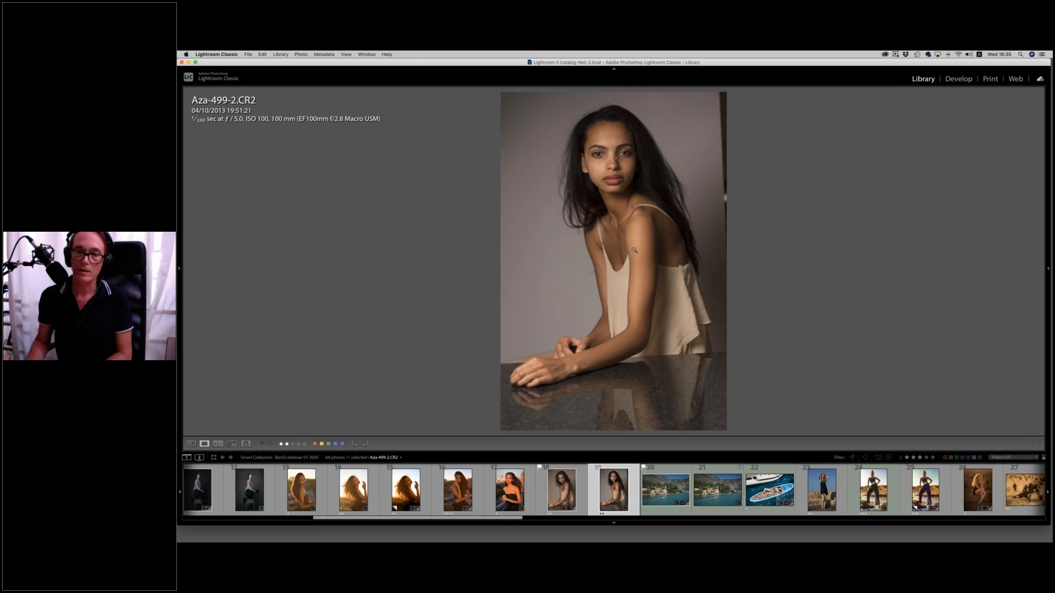
# Review the sunset portraits from Aza-723.CR2 back to Aza-547.CR2 and compare Aza-547.CR2 with its virtual copy.
pyautogui.click(510, 491)
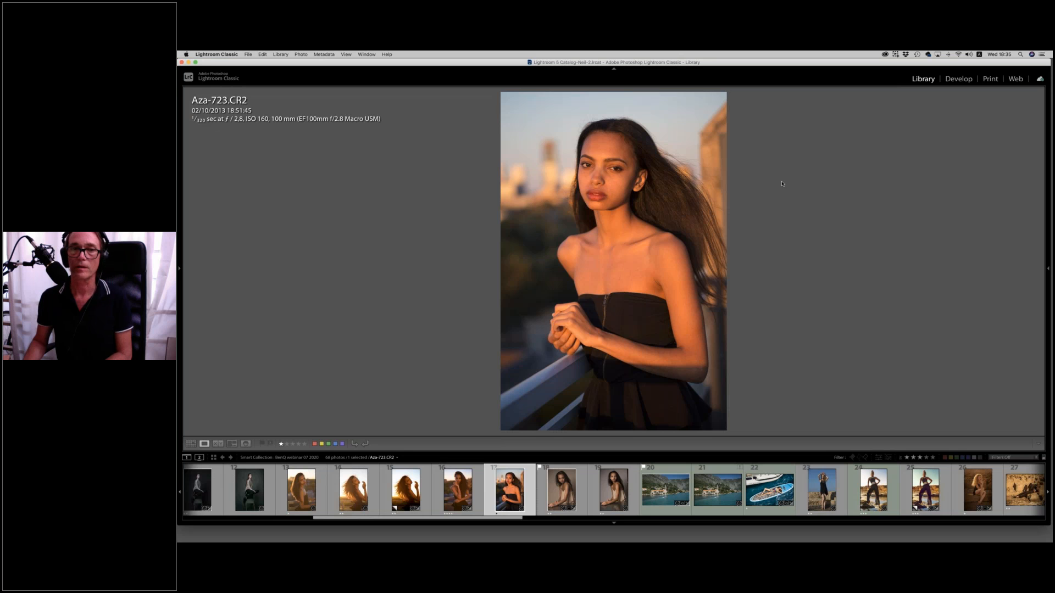
pyautogui.press('Left')
pyautogui.press('Left')
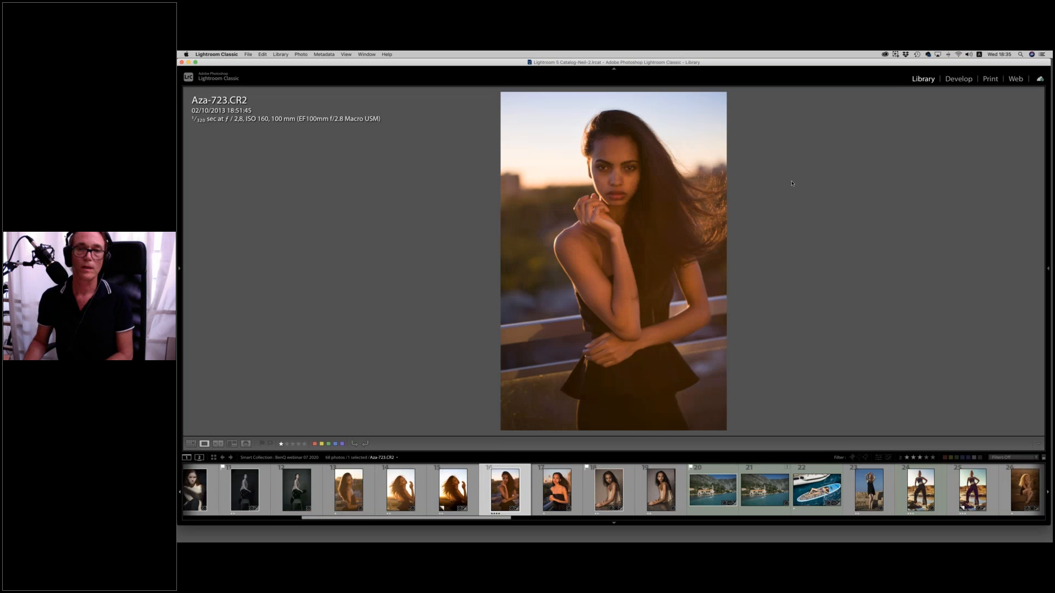
pyautogui.press('Left')
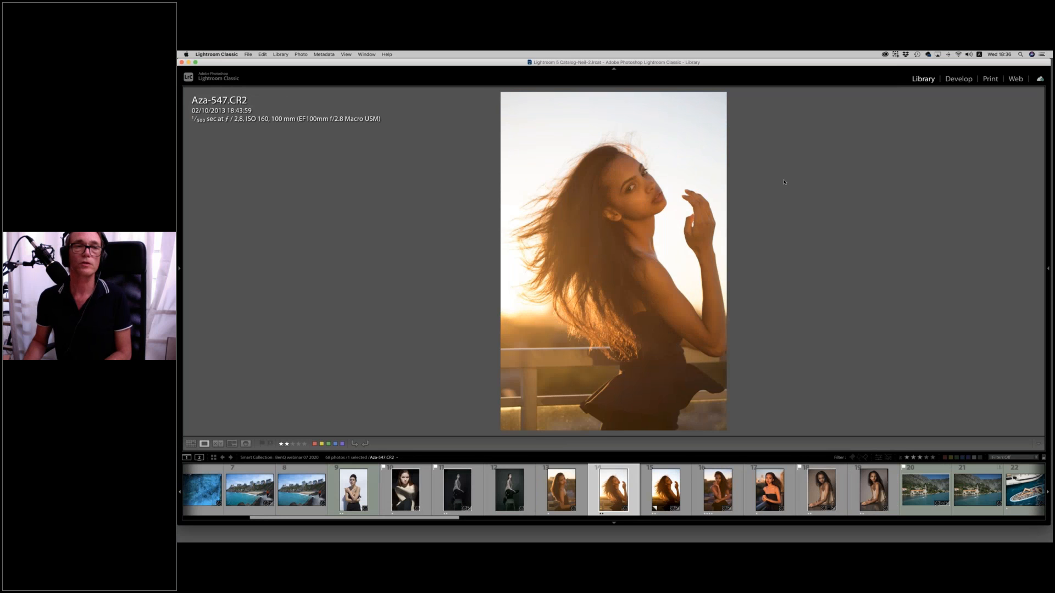
pyautogui.press('Right')
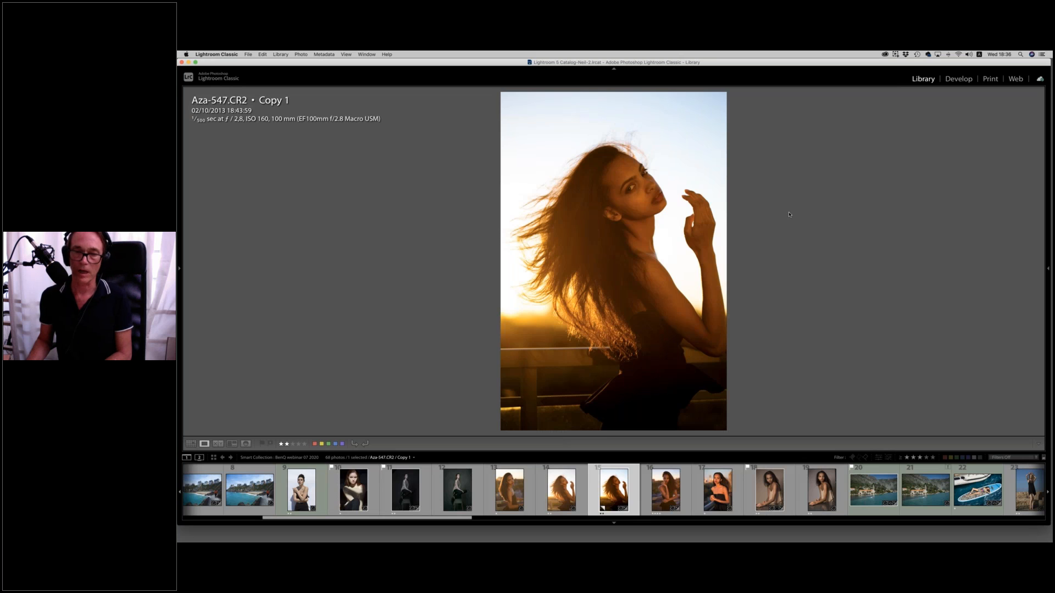
pyautogui.press('Left')
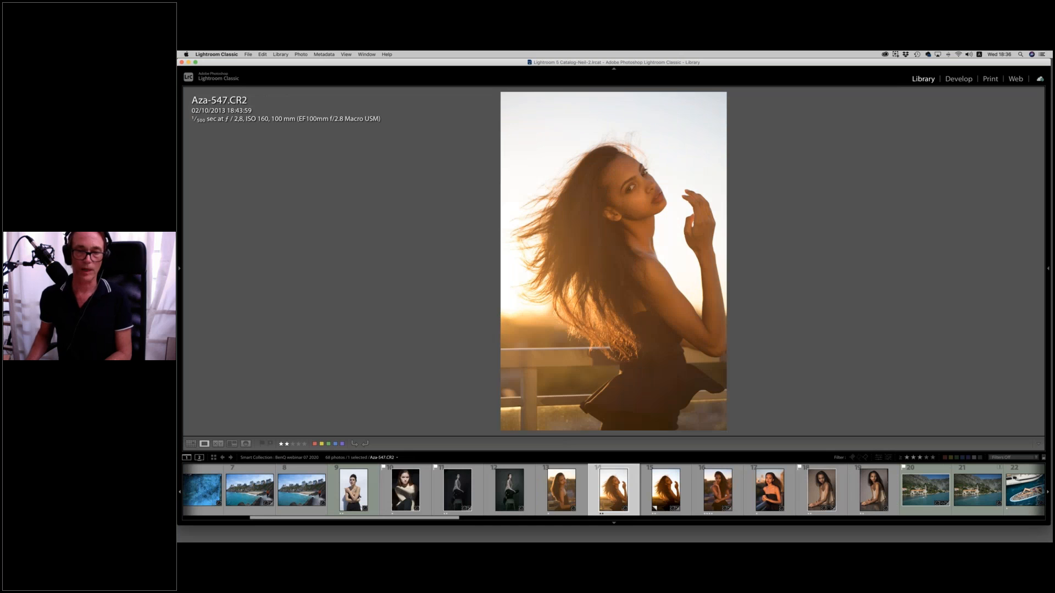
# View Blair-398.psd, then open the raw Blair-398.CR2 in the Develop module and reset its settings.
pyautogui.click(532, 484)
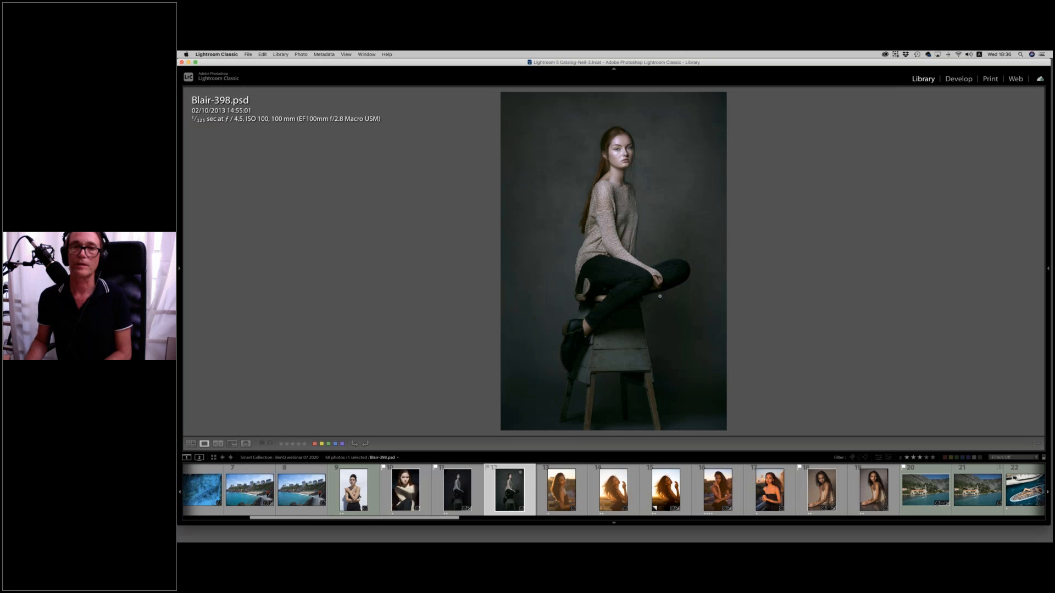
pyautogui.press('Left')
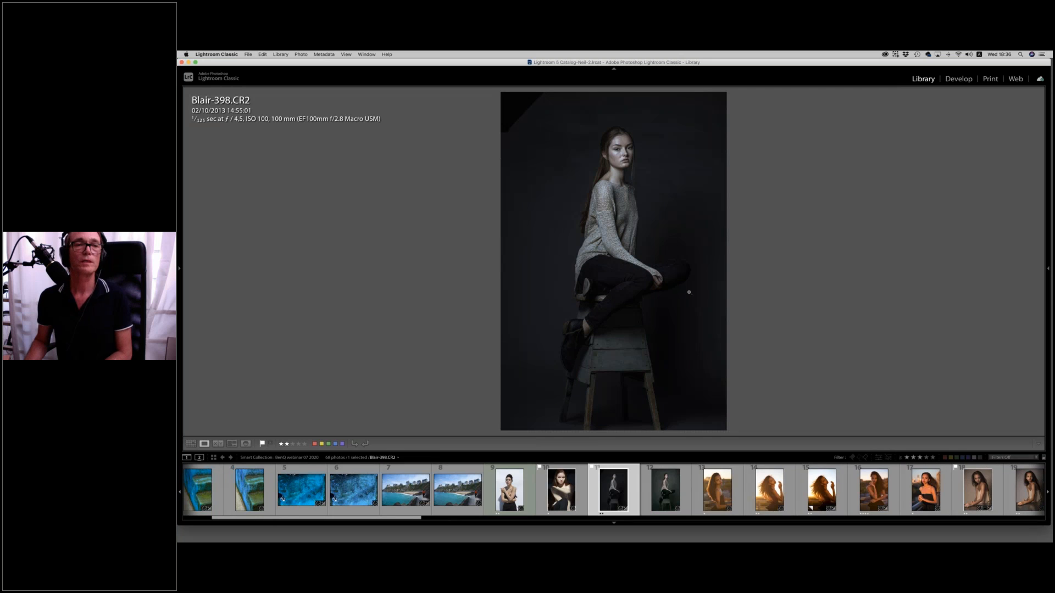
pyautogui.click(960, 79)
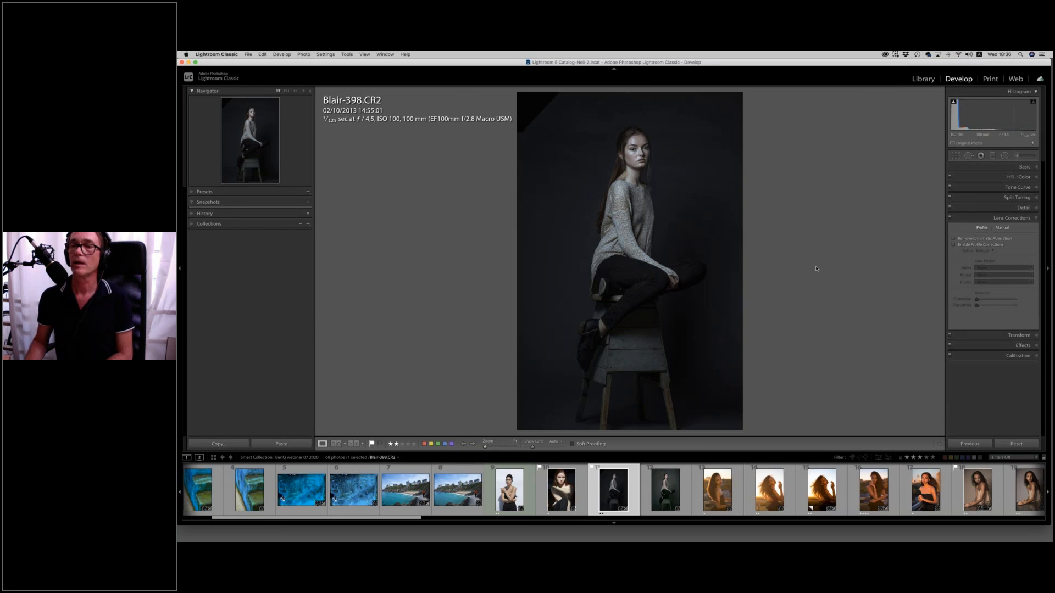
pyautogui.click(1018, 445)
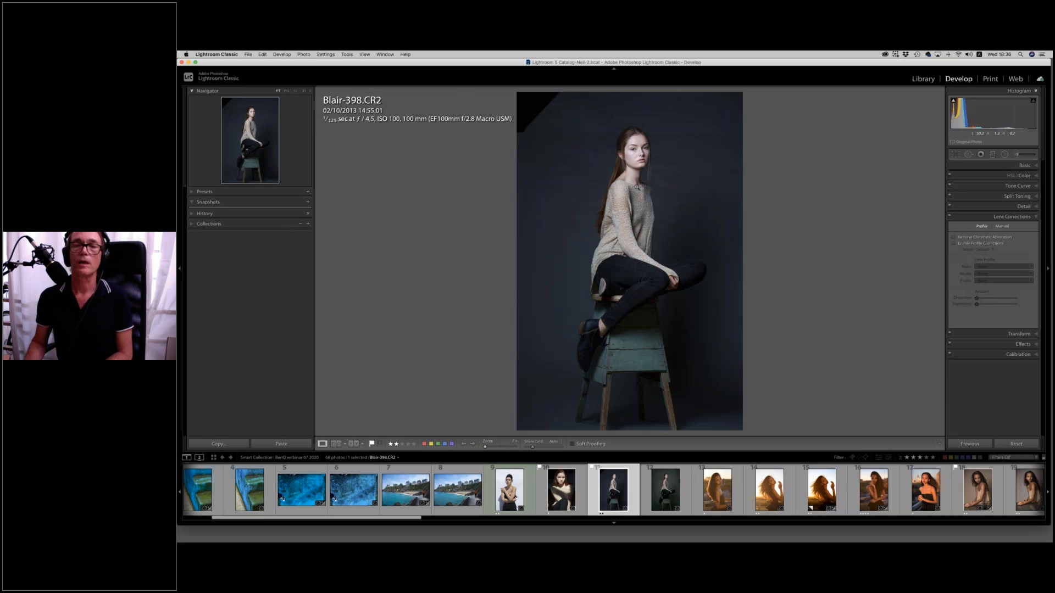
# Turn on chromatic aberration removal and lens profile corrections for Blair-398.CR2.
pyautogui.click(644, 158)
pyautogui.moveTo(670, 282); pyautogui.dragTo(688, 199)
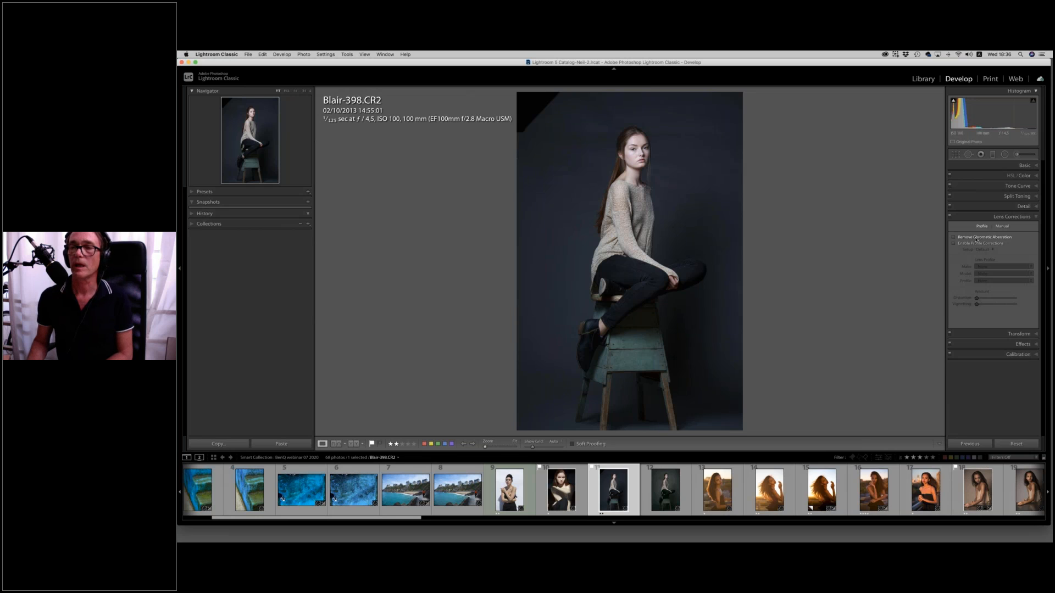
pyautogui.click(970, 239)
pyautogui.click(971, 245)
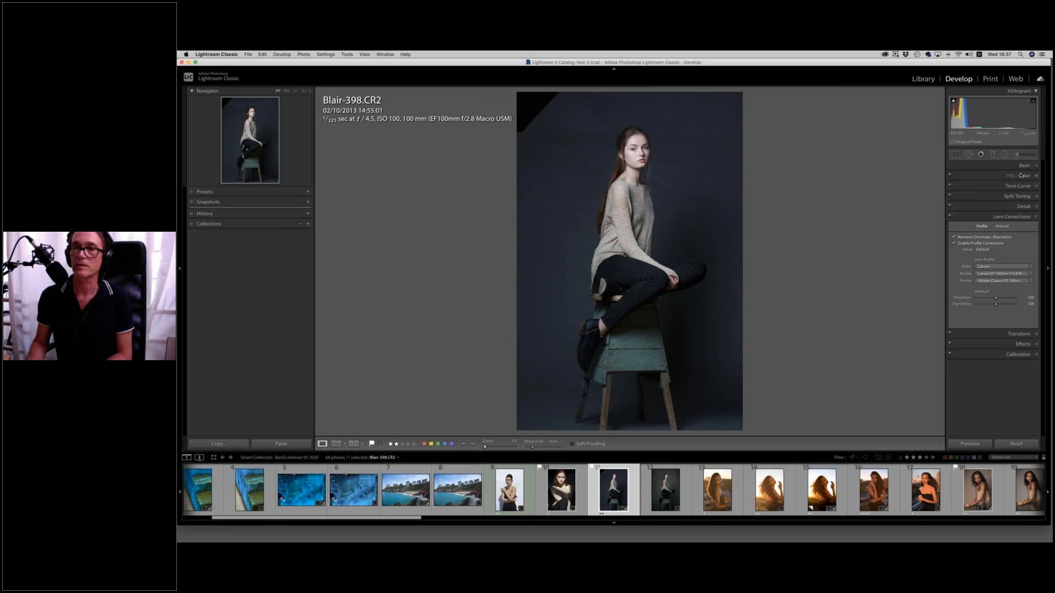
# Assign the custom studio Canon camera profile and white balance the photo by sampling the dark backdrop beside the model.
pyautogui.click(1025, 167)
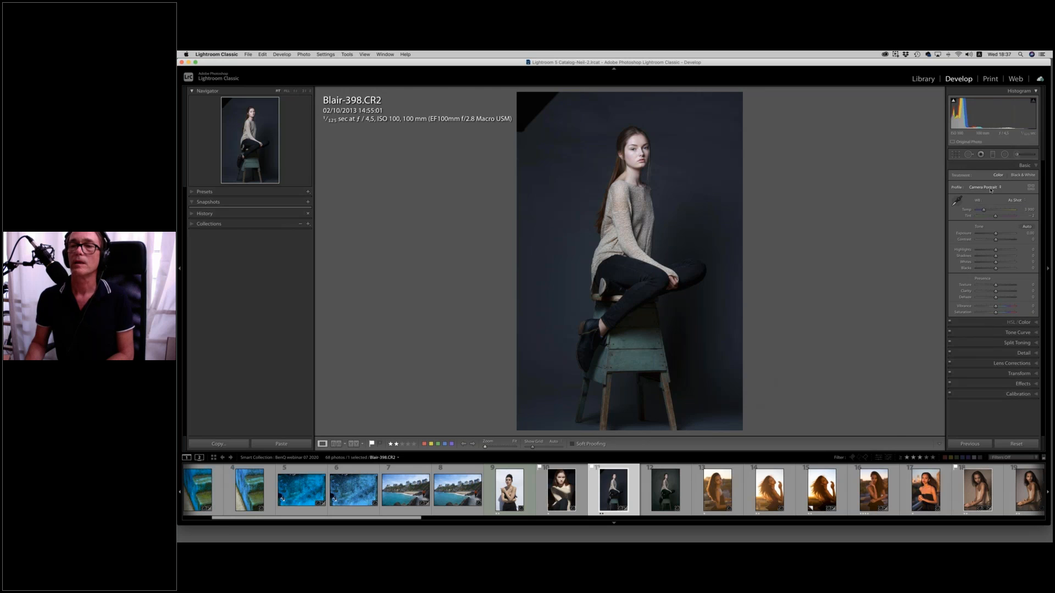
pyautogui.click(994, 188)
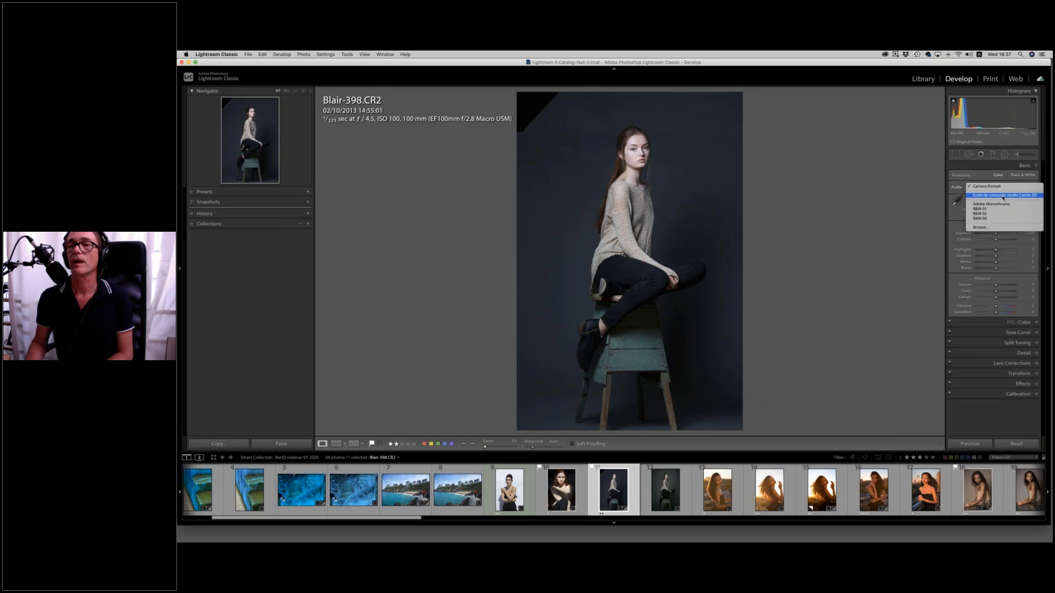
pyautogui.click(1004, 196)
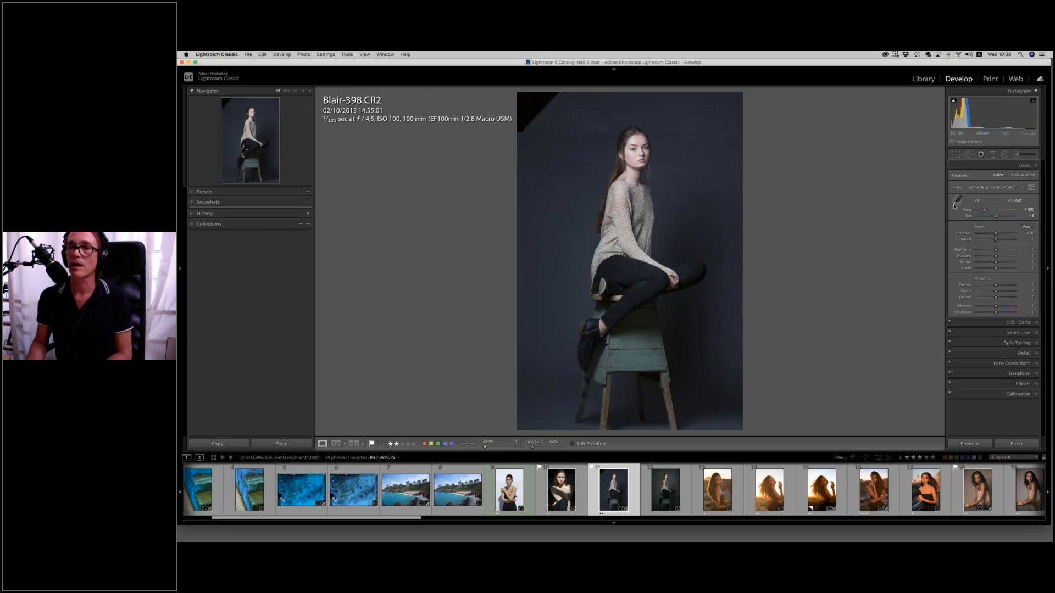
pyautogui.click(956, 202)
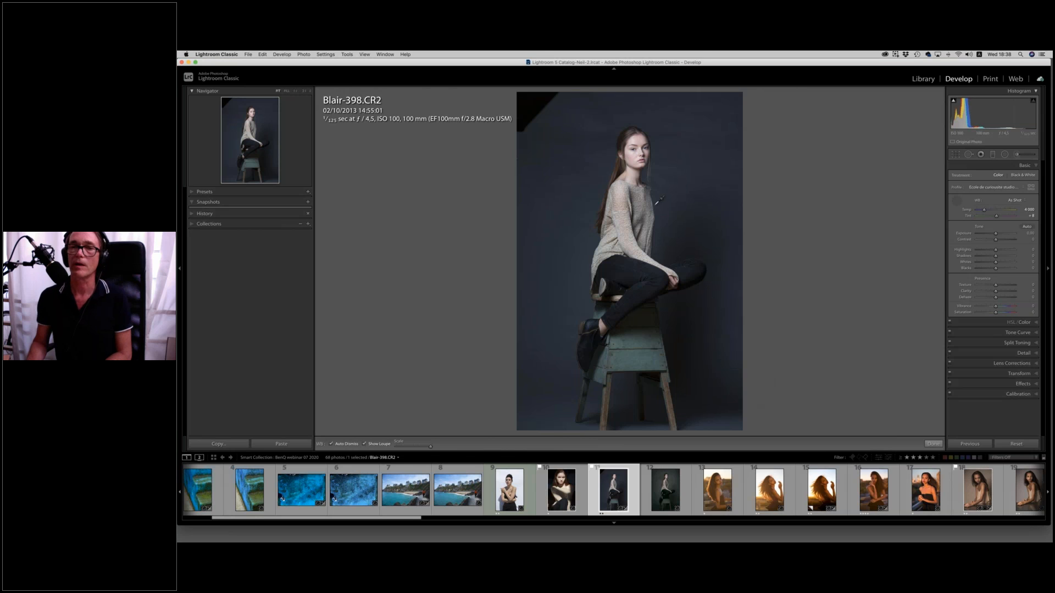
pyautogui.click(571, 205)
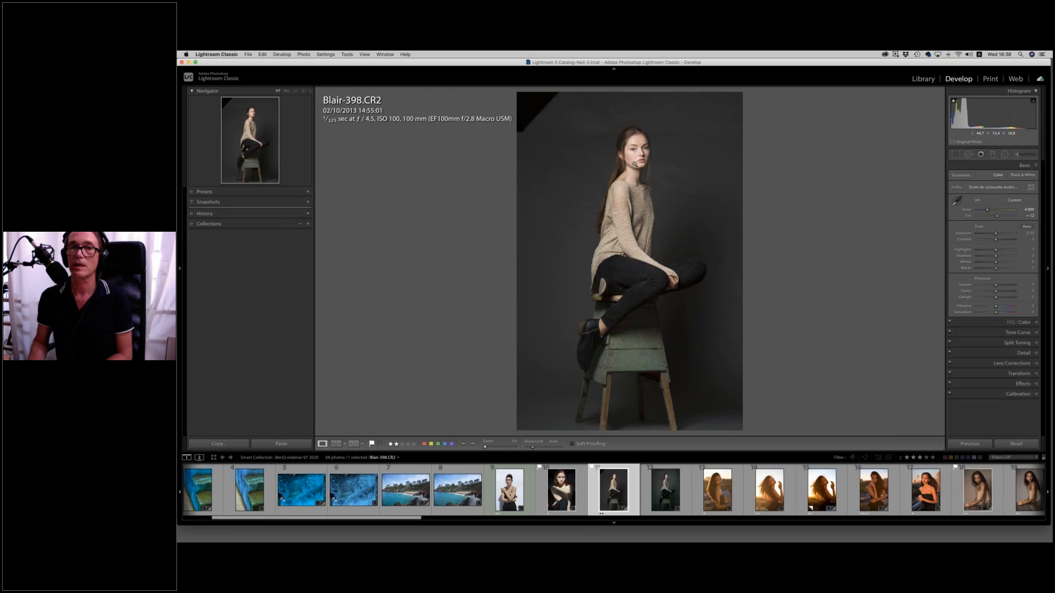
# Choose a warm Split Toning shadow hue of 27, raising the shadow saturation temporarily to judge the color.
pyautogui.click(710, 178)
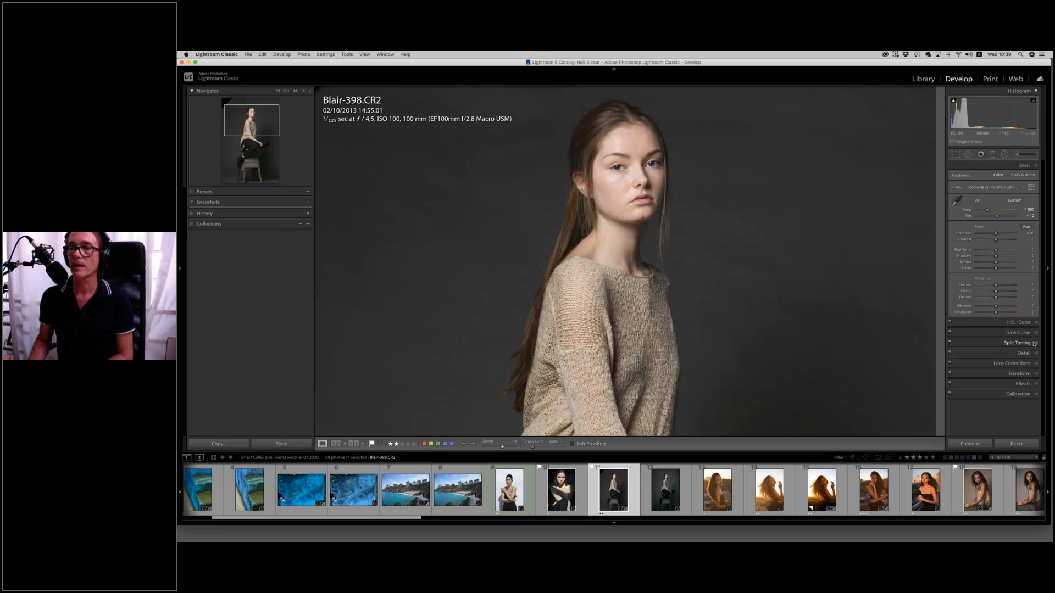
pyautogui.click(1036, 344)
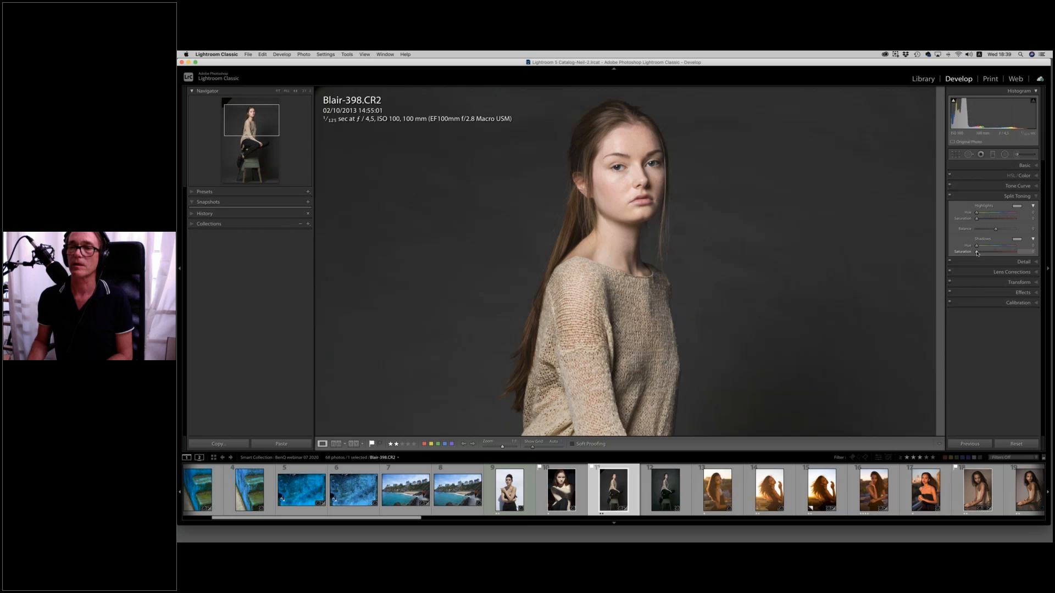
pyautogui.click(994, 253)
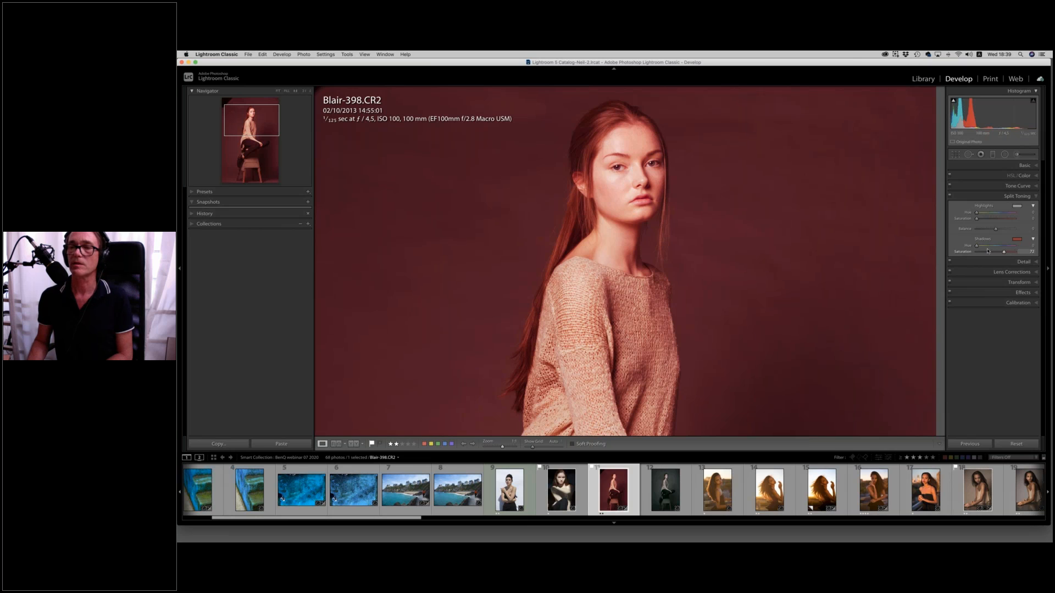
pyautogui.moveTo(977, 246); pyautogui.dragTo(979, 248)
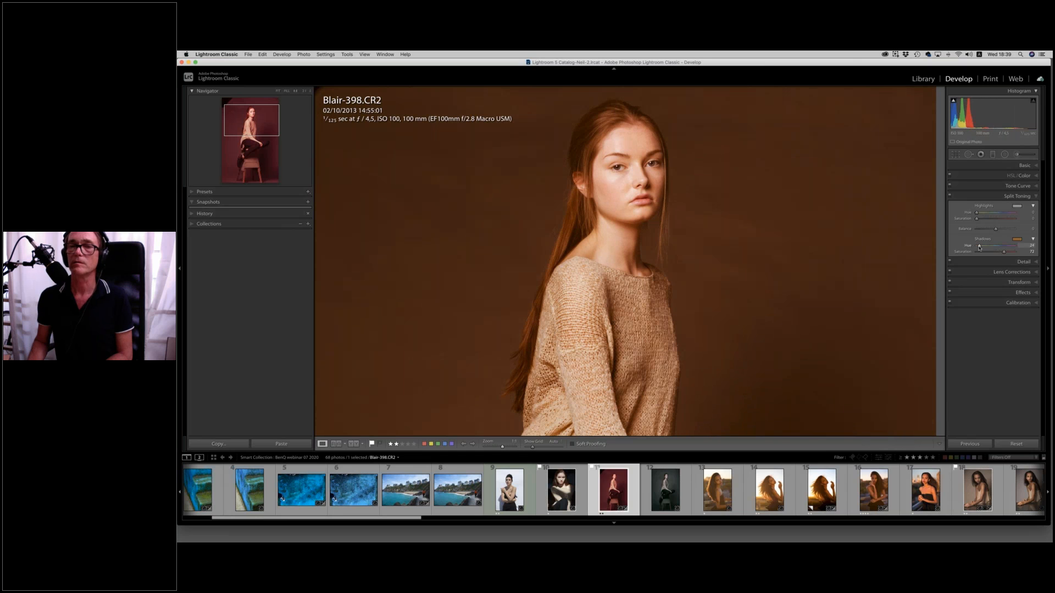
pyautogui.moveTo(979, 248); pyautogui.dragTo(976, 254)
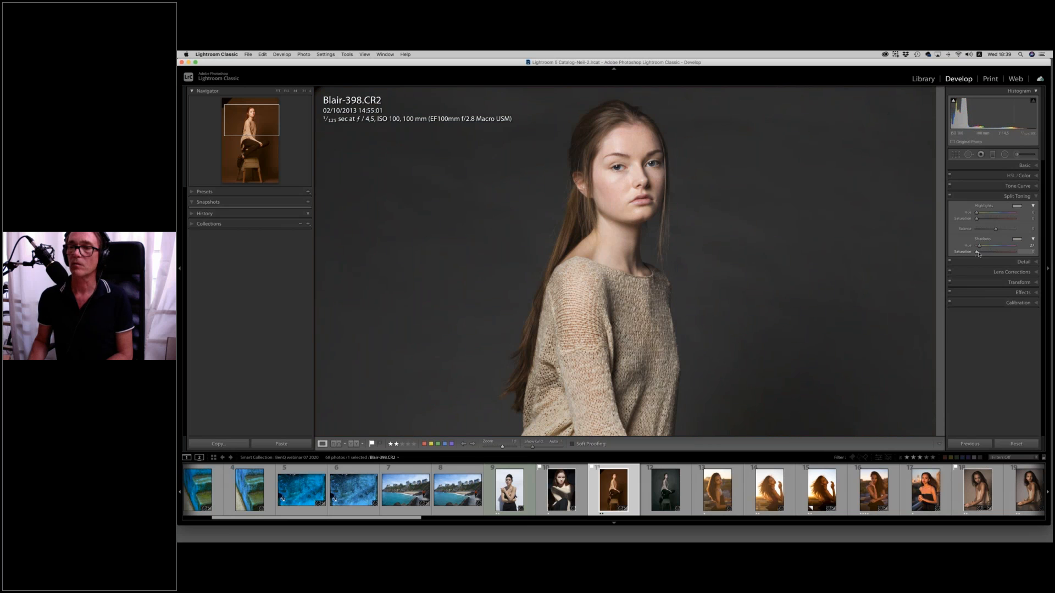
# Set the Split Toning shadow saturation to 20 and shift the balance toward the highlights.
pyautogui.moveTo(982, 254); pyautogui.dragTo(1008, 232)
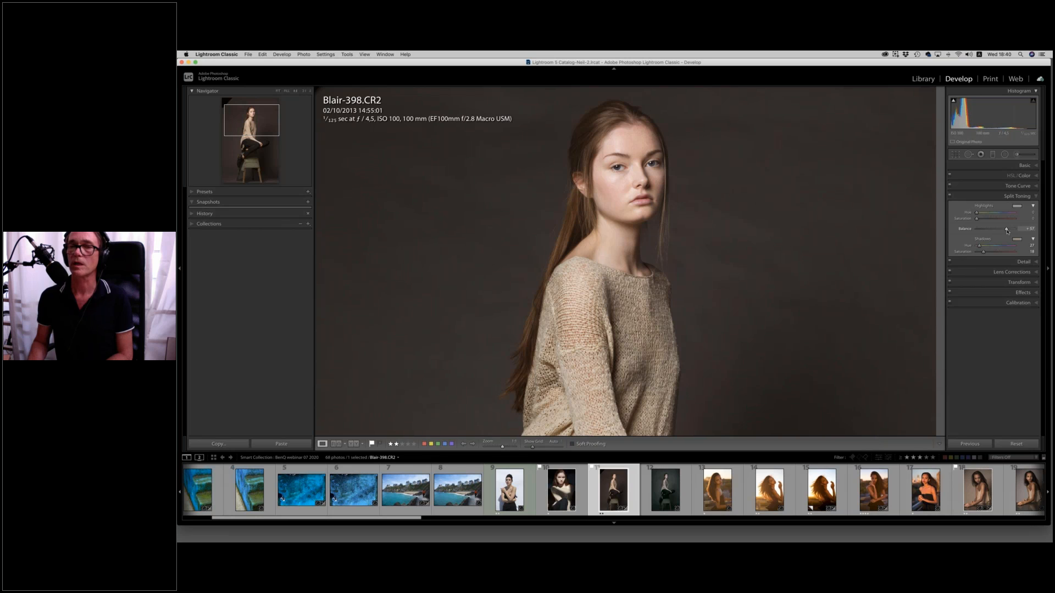
pyautogui.moveTo(983, 254); pyautogui.dragTo(987, 253)
pyautogui.moveTo(986, 253); pyautogui.dragTo(987, 253)
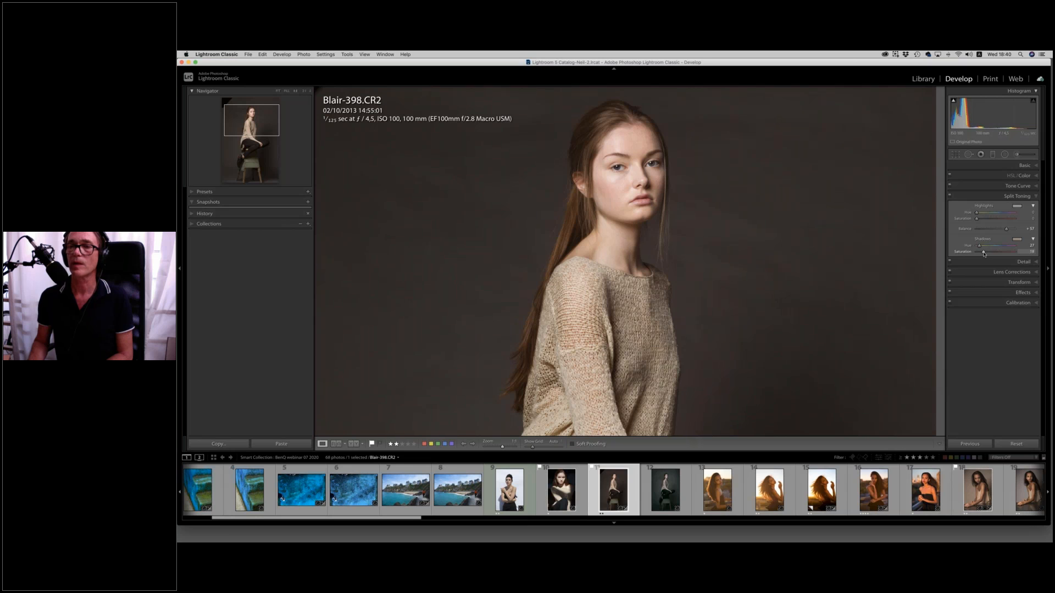
pyautogui.moveTo(984, 252); pyautogui.dragTo(986, 253)
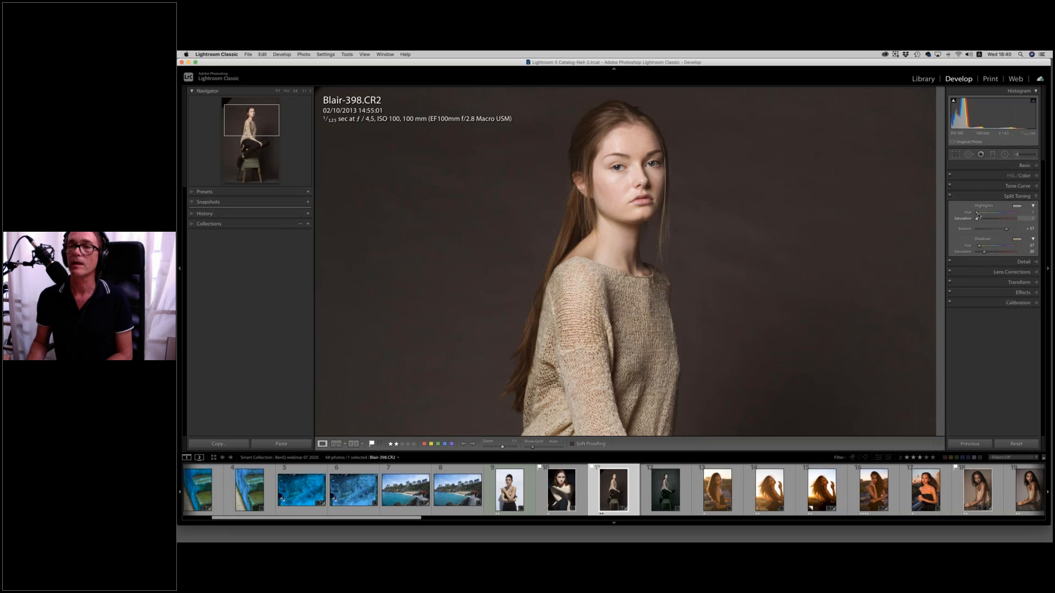
# Tint the Split Toning highlights blue with a hue of 248 and a saturation of 11.
pyautogui.moveTo(992, 215); pyautogui.dragTo(1001, 215)
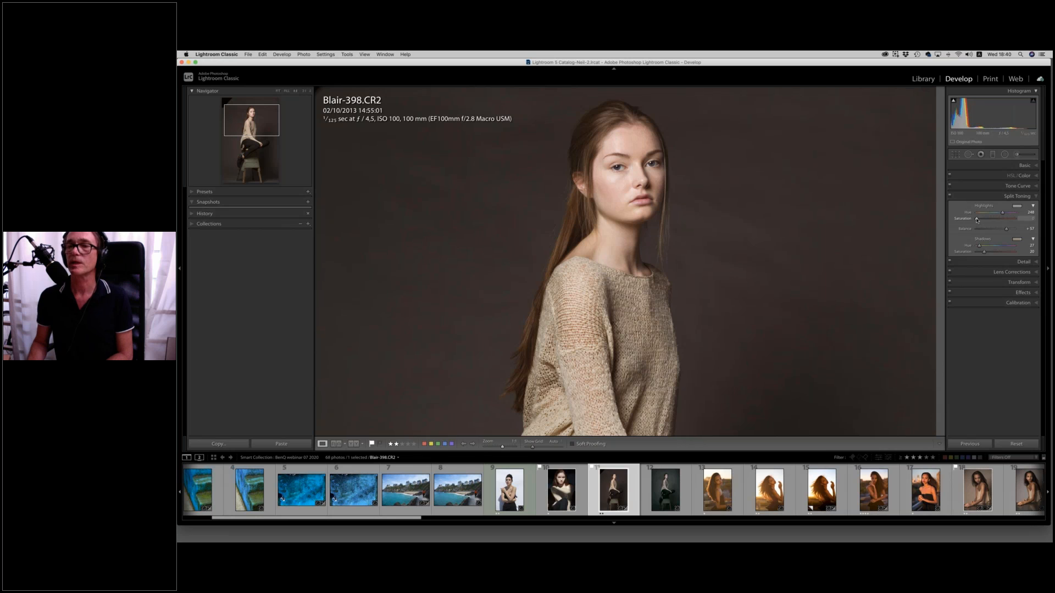
pyautogui.moveTo(984, 220); pyautogui.dragTo(980, 219)
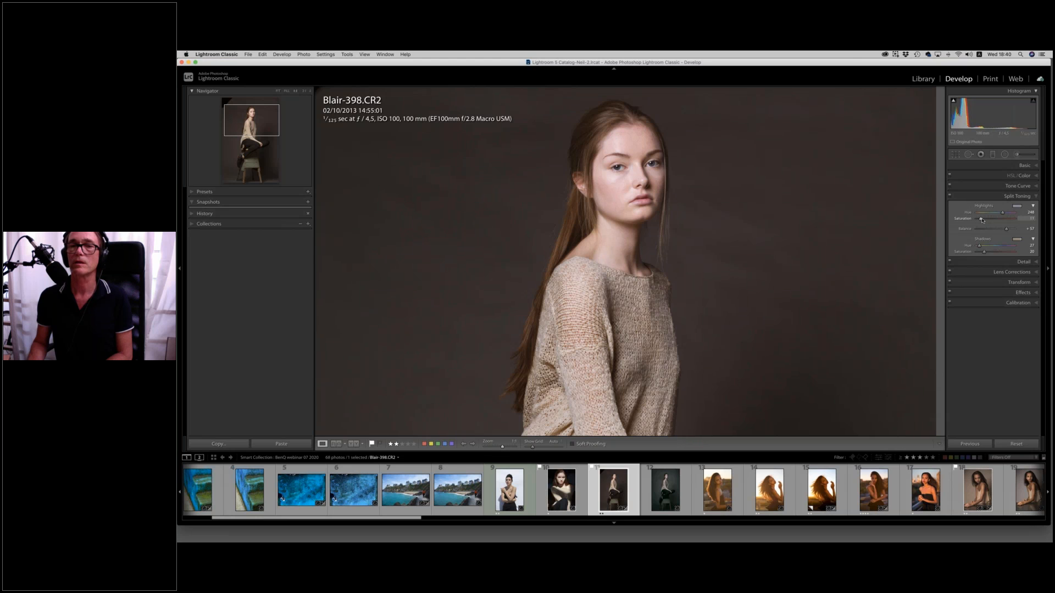
# Refine the Split Toning highlight tint by shifting its blue hue slightly and reducing its saturation.
pyautogui.moveTo(982, 220); pyautogui.dragTo(983, 220)
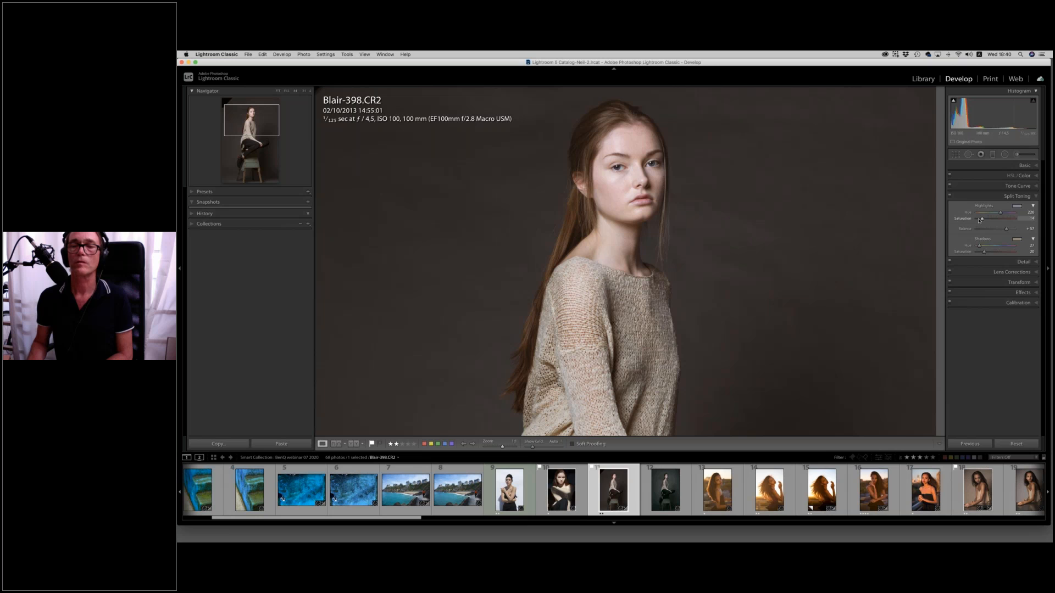
pyautogui.click(710, 210)
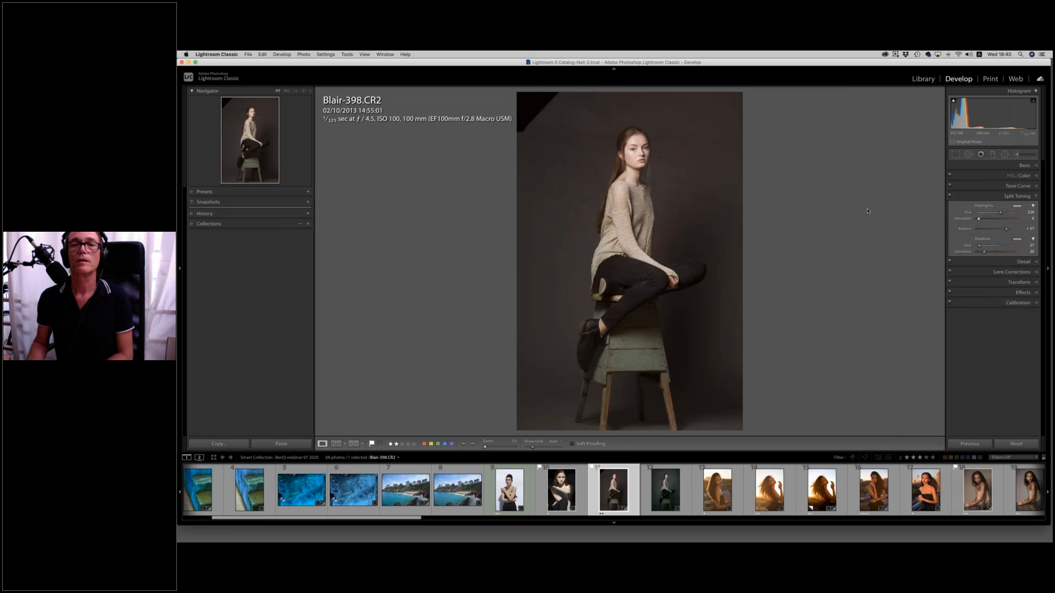
# In the Basic adjustments, fine-tune the slight desaturation and pull down the highlights and whites.
pyautogui.click(1024, 166)
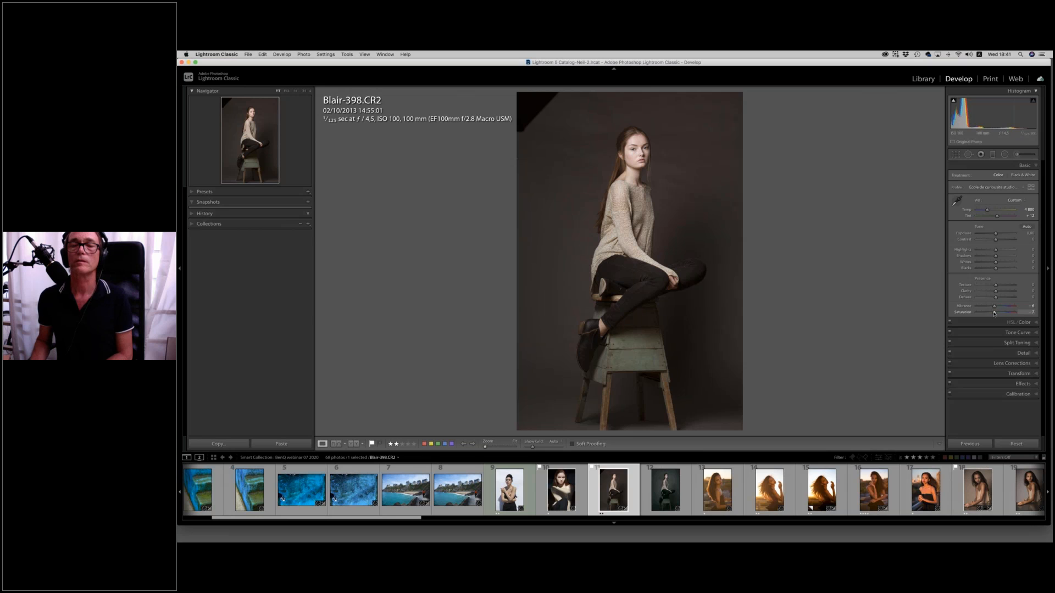
pyautogui.moveTo(994, 313); pyautogui.dragTo(995, 313)
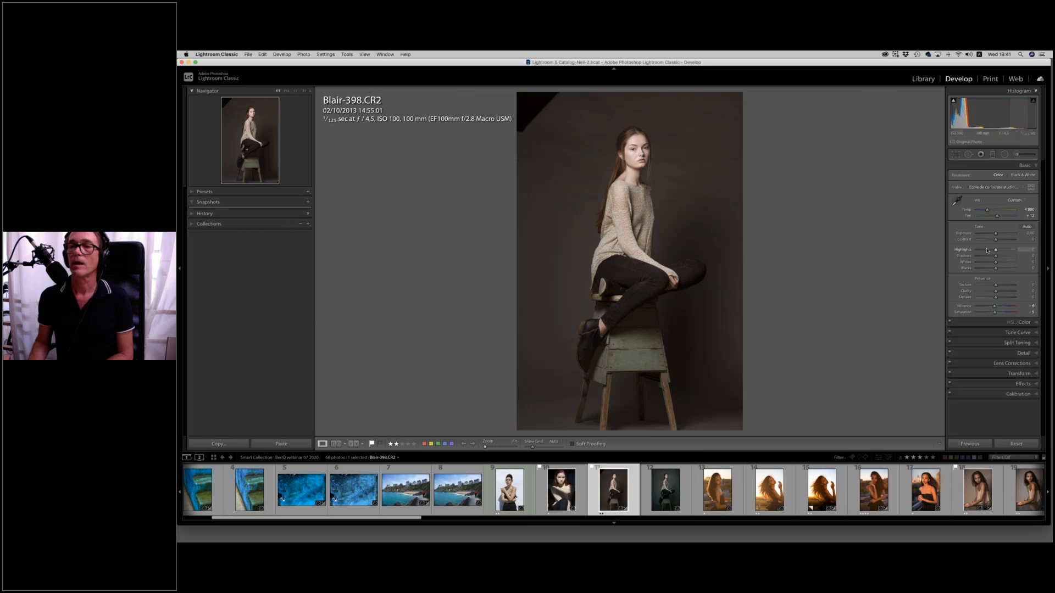
pyautogui.moveTo(1001, 251)
pyautogui.mouseDown()
pyautogui.moveTo(988, 250)
pyautogui.moveTo(992, 265)
pyautogui.mouseUp()
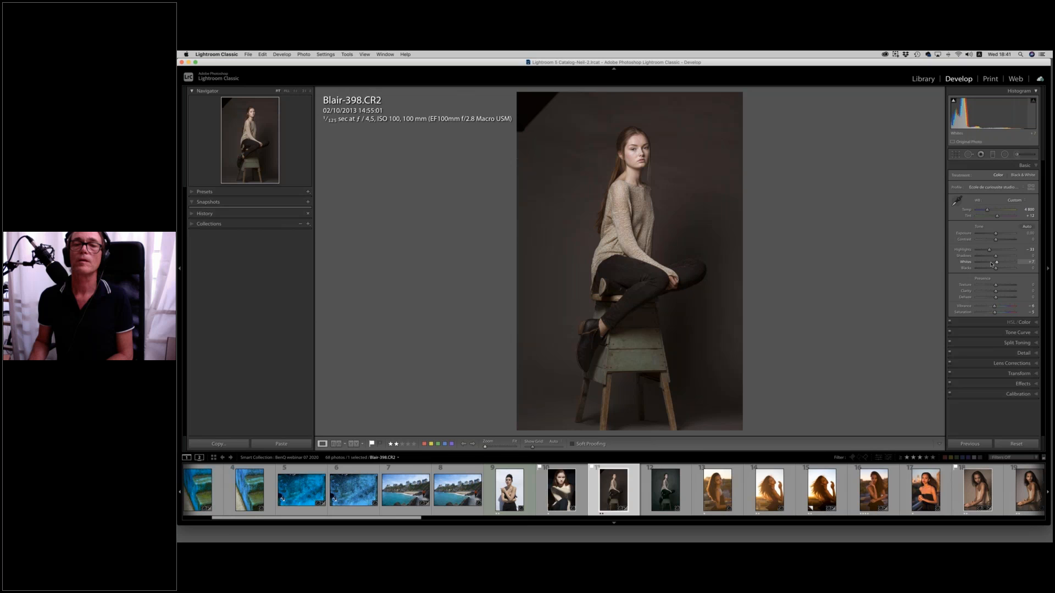
pyautogui.moveTo(998, 273); pyautogui.dragTo(999, 273)
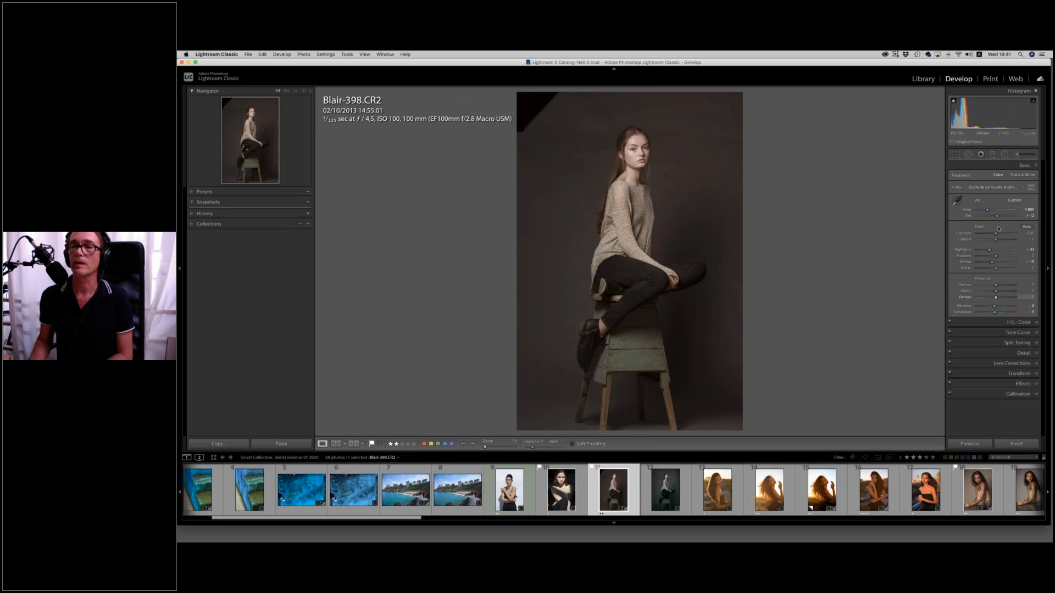
# In the HSL color adjustments, slightly raise the red hue and luminance, and brighten and faintly desaturate the oranges.
pyautogui.click(1025, 323)
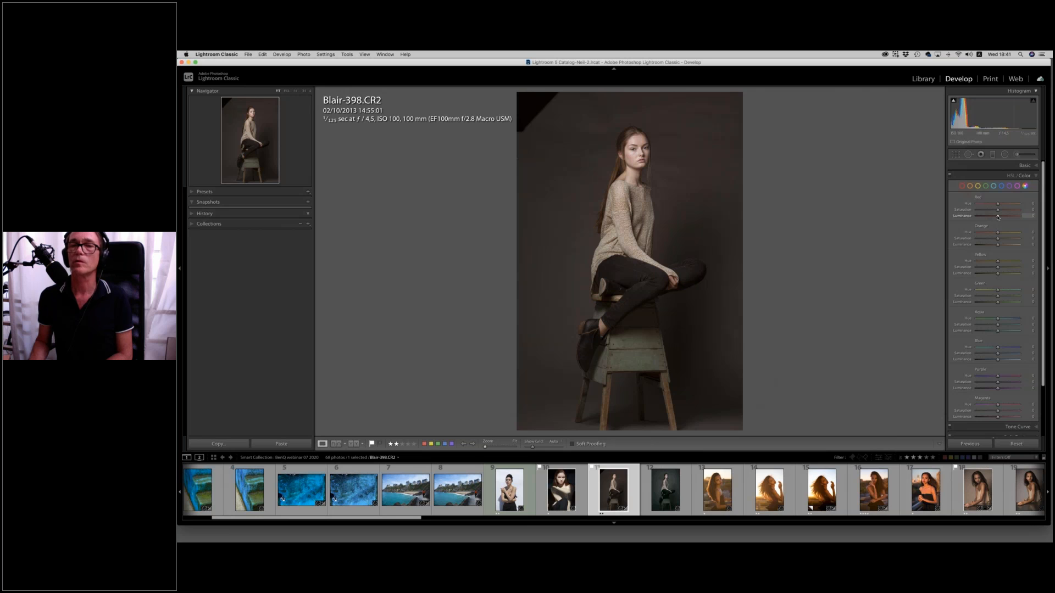
pyautogui.moveTo(998, 217)
pyautogui.mouseDown()
pyautogui.moveTo(988, 218)
pyautogui.moveTo(1001, 219)
pyautogui.mouseUp()
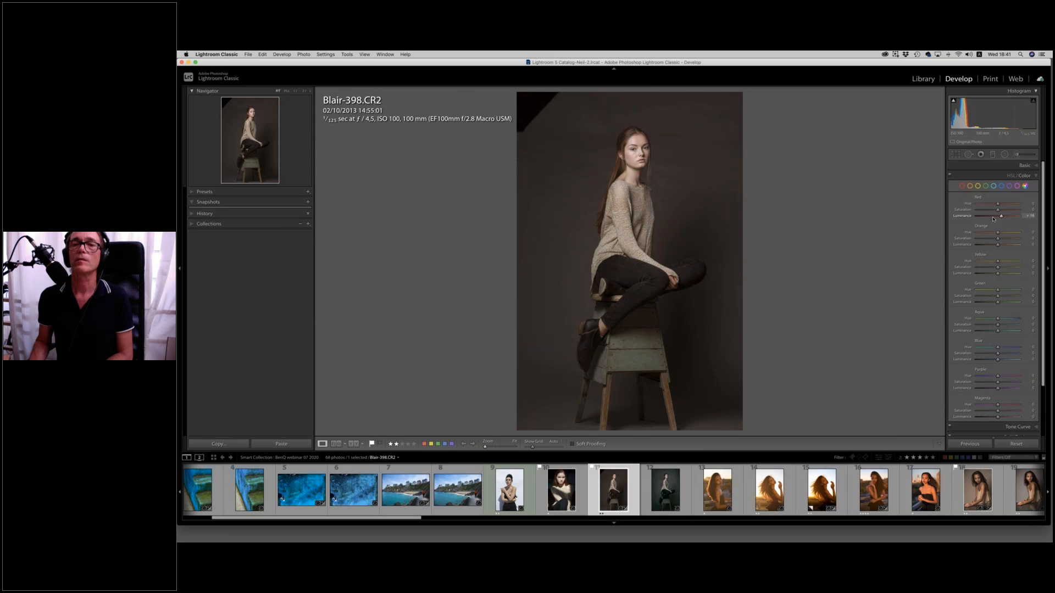
pyautogui.moveTo(996, 219); pyautogui.dragTo(999, 218)
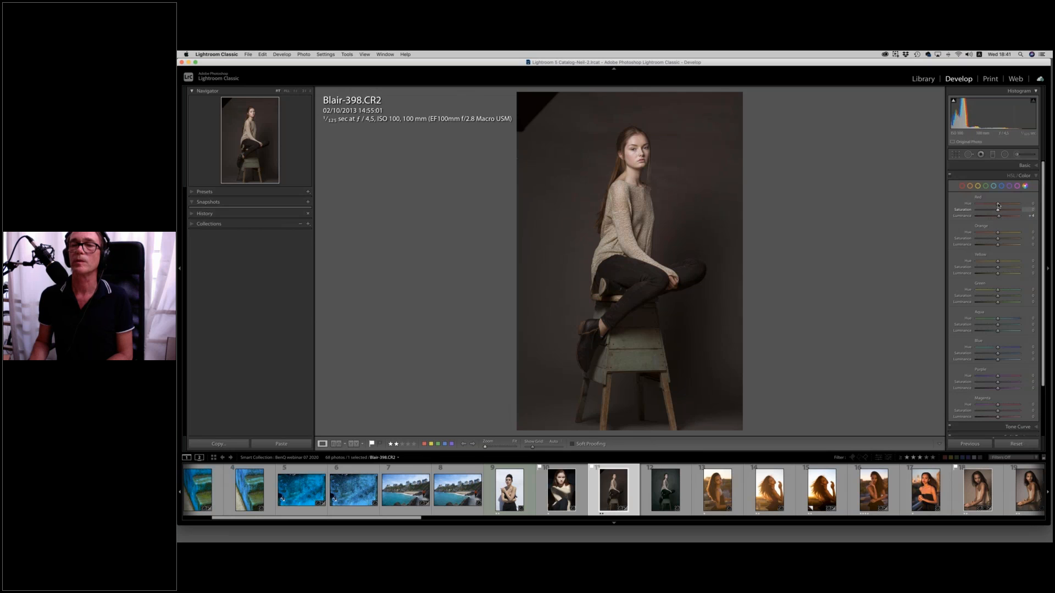
pyautogui.moveTo(999, 206); pyautogui.dragTo(1000, 206)
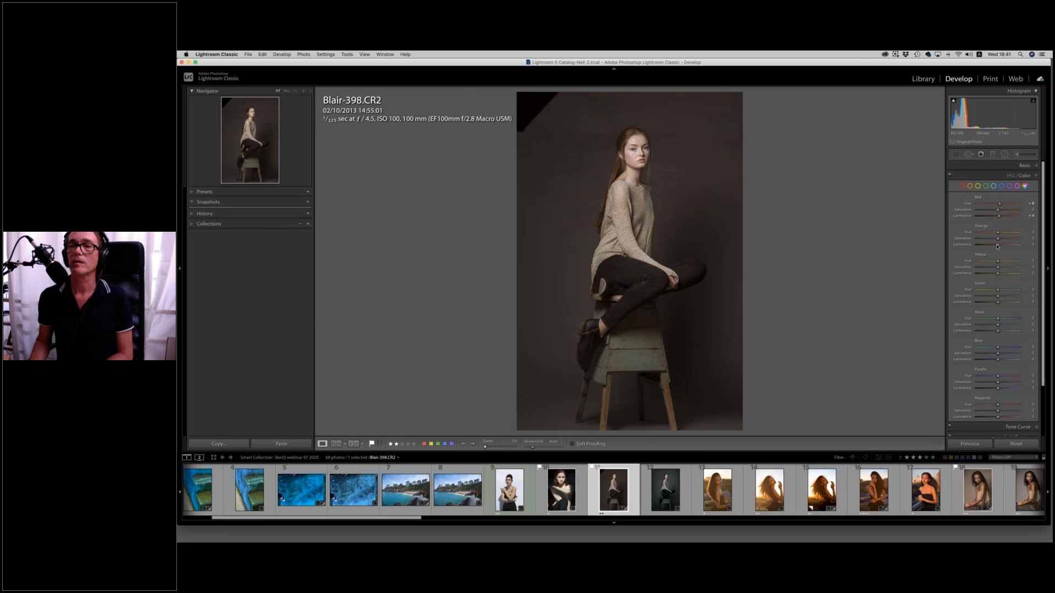
pyautogui.moveTo(998, 246); pyautogui.dragTo(998, 248)
pyautogui.moveTo(997, 240); pyautogui.dragTo(996, 240)
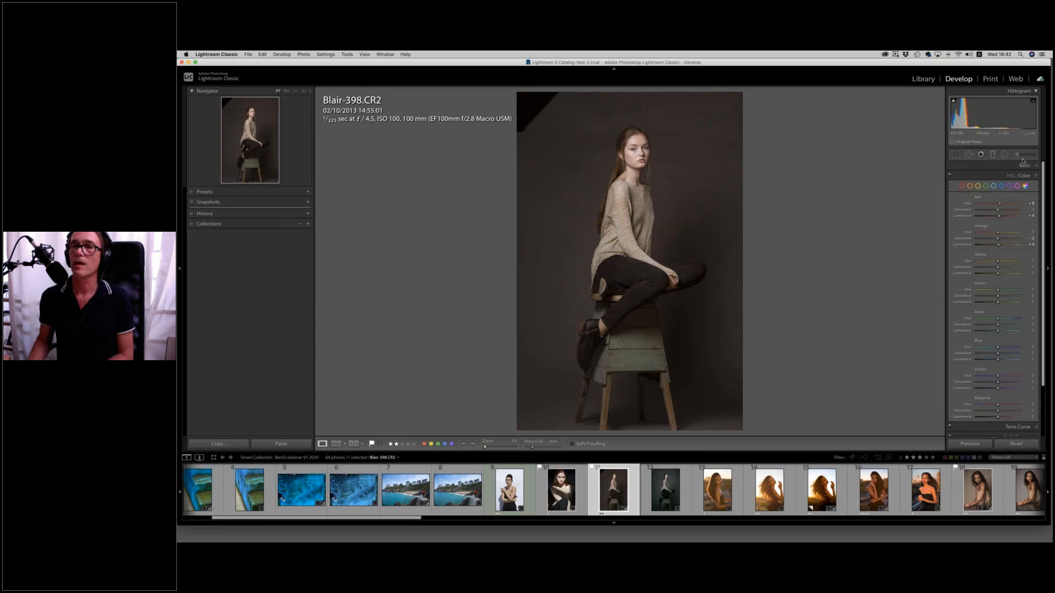
# Paint over the model's face with an Adjustment Brush using the Whites effect to lift the brightest areas.
pyautogui.click(1015, 155)
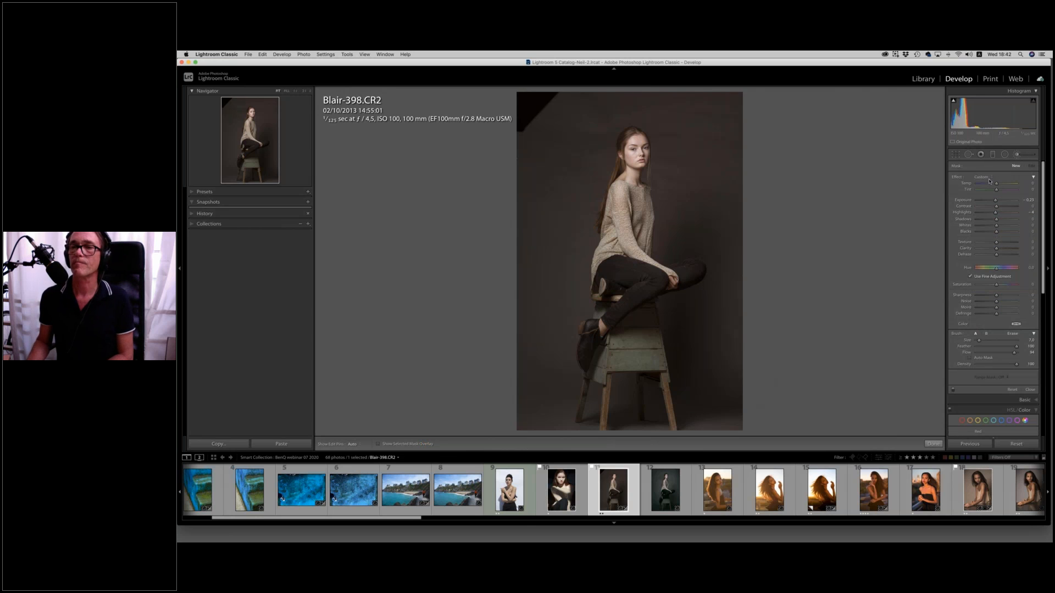
pyautogui.click(987, 178)
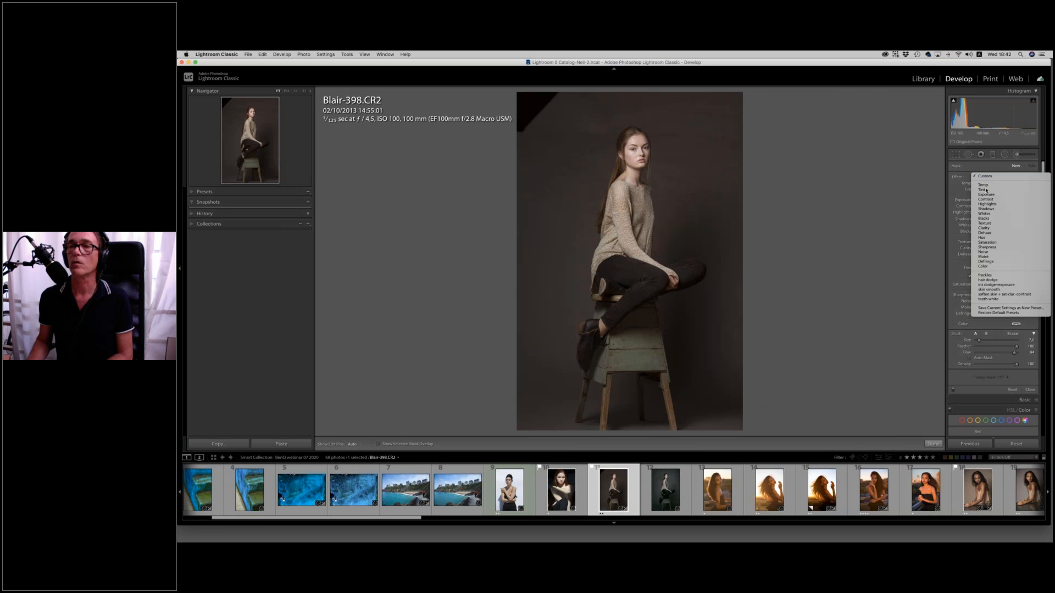
pyautogui.click(987, 195)
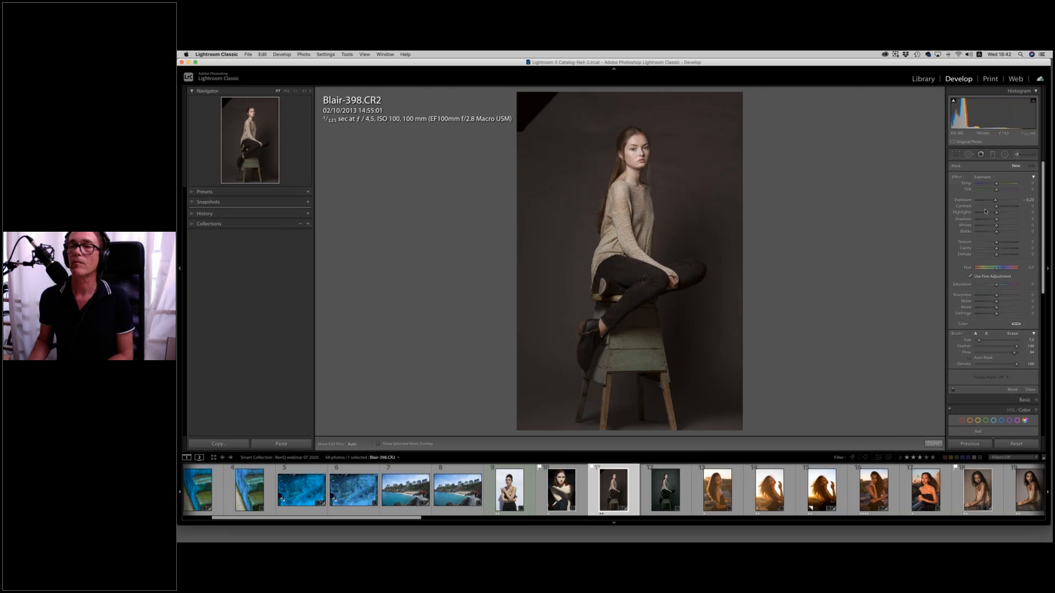
pyautogui.click(987, 179)
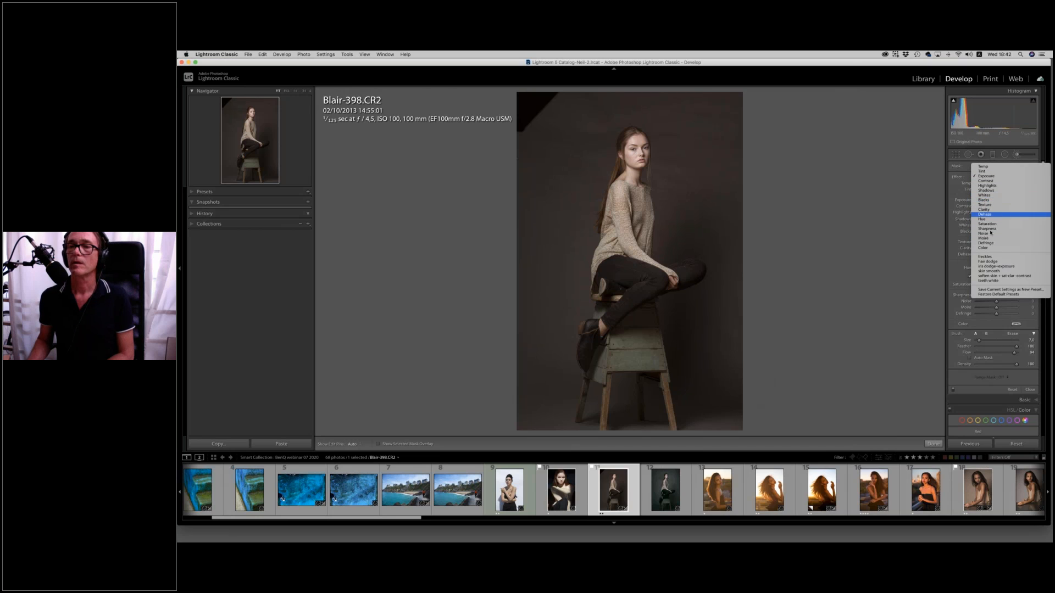
pyautogui.click(983, 195)
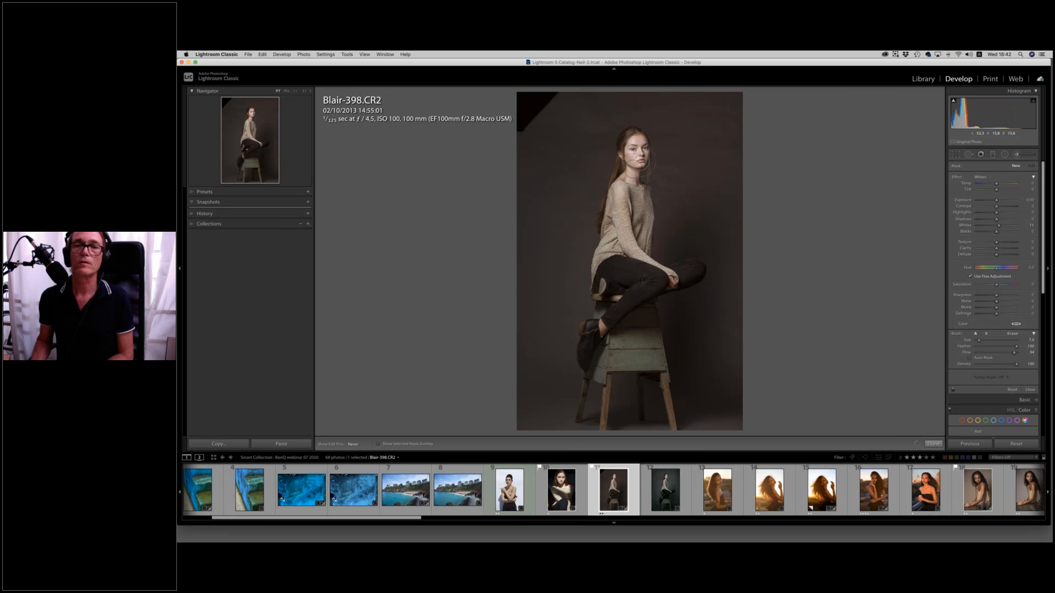
pyautogui.press('h')
pyautogui.moveTo(638, 174)
pyautogui.mouseDown()
pyautogui.moveTo(632, 146)
pyautogui.moveTo(646, 159)
pyautogui.moveTo(632, 144)
pyautogui.moveTo(628, 182)
pyautogui.mouseUp()
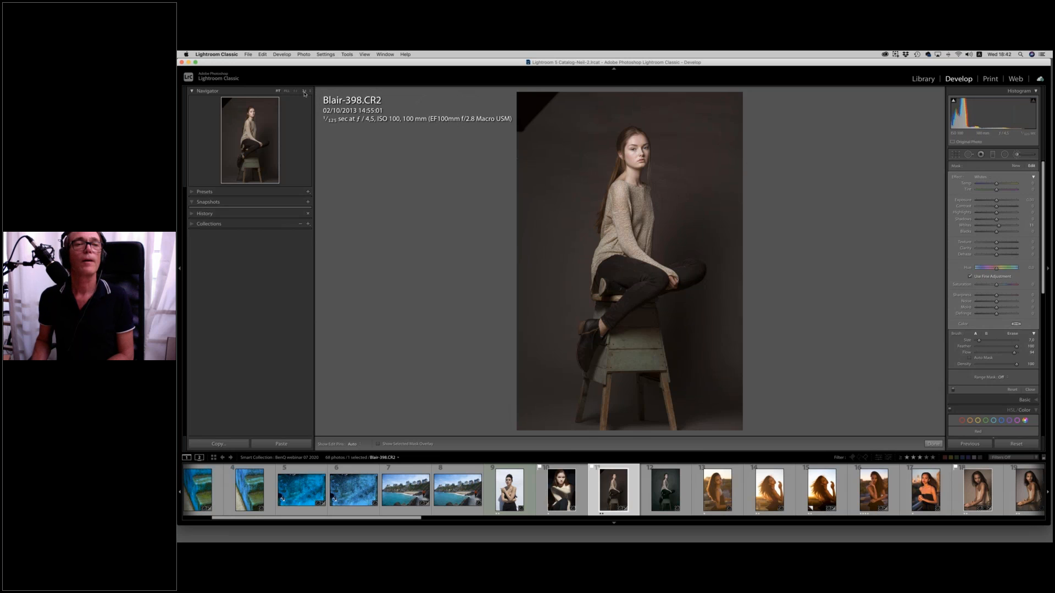
# Brighten the model's eyes with a new, smaller Adjustment Brush using the iris dodge+exposure preset.
pyautogui.click(305, 91)
pyautogui.moveTo(251, 119); pyautogui.dragTo(252, 114)
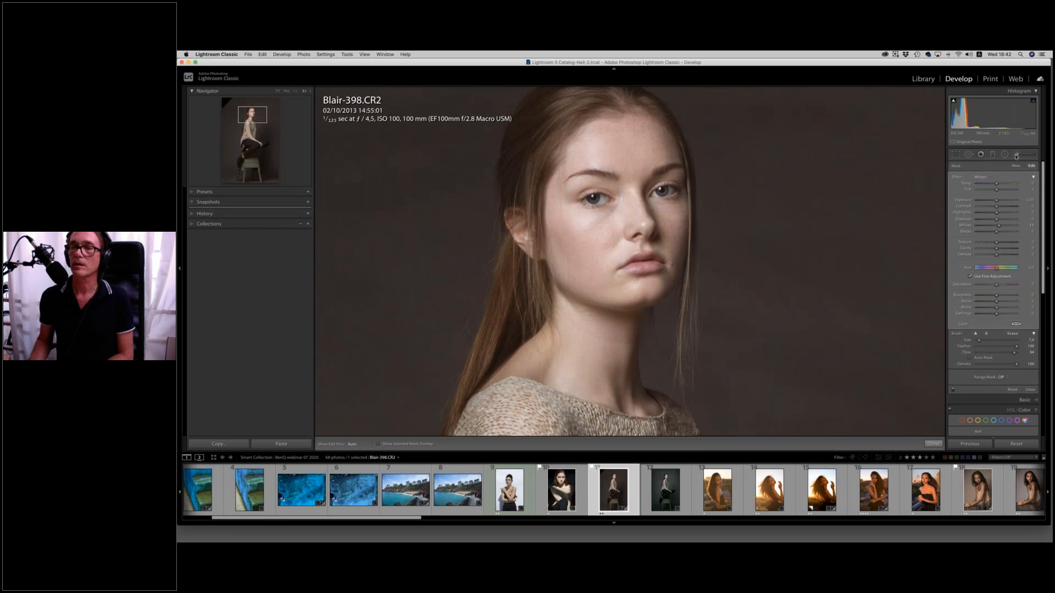
pyautogui.click(1016, 156)
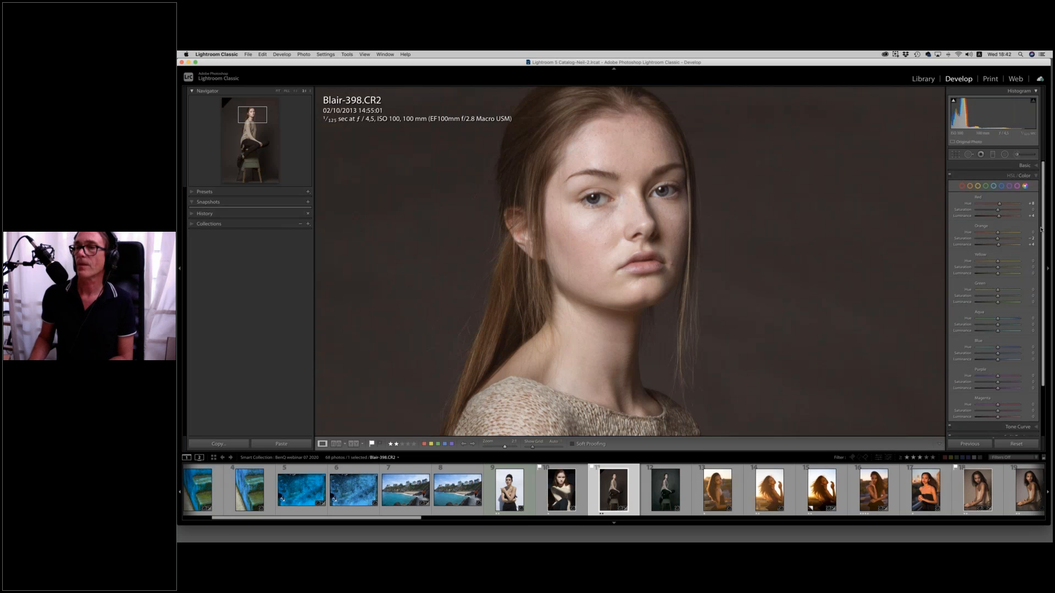
pyautogui.click(1019, 155)
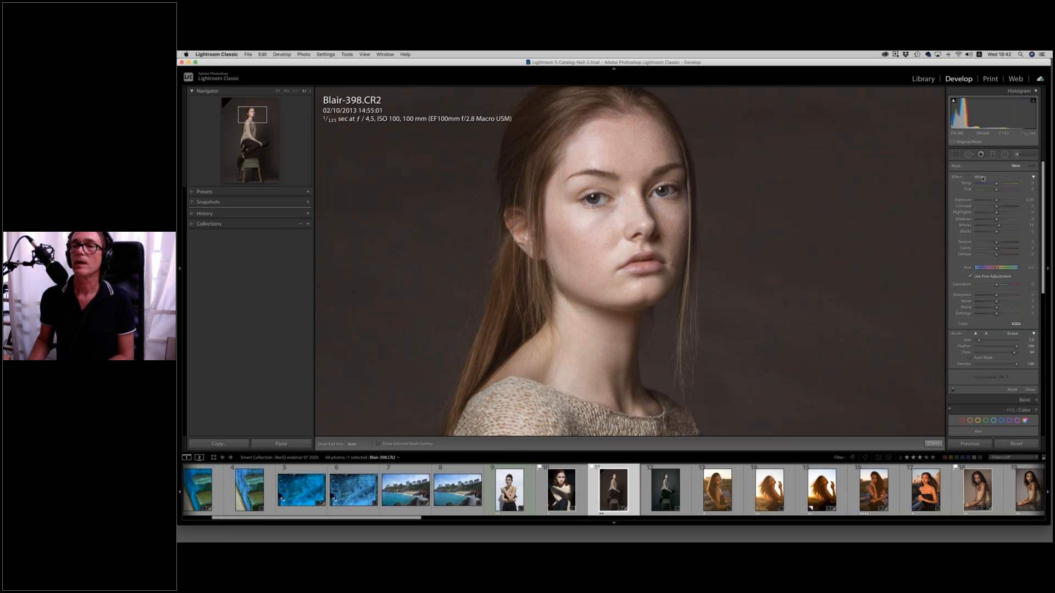
pyautogui.click(983, 178)
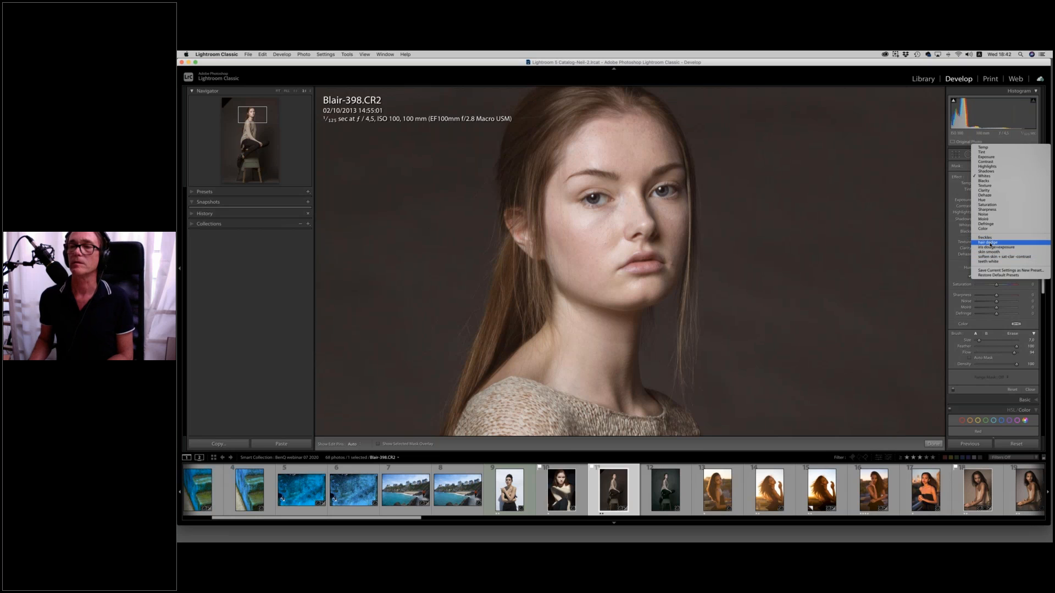
pyautogui.click(995, 248)
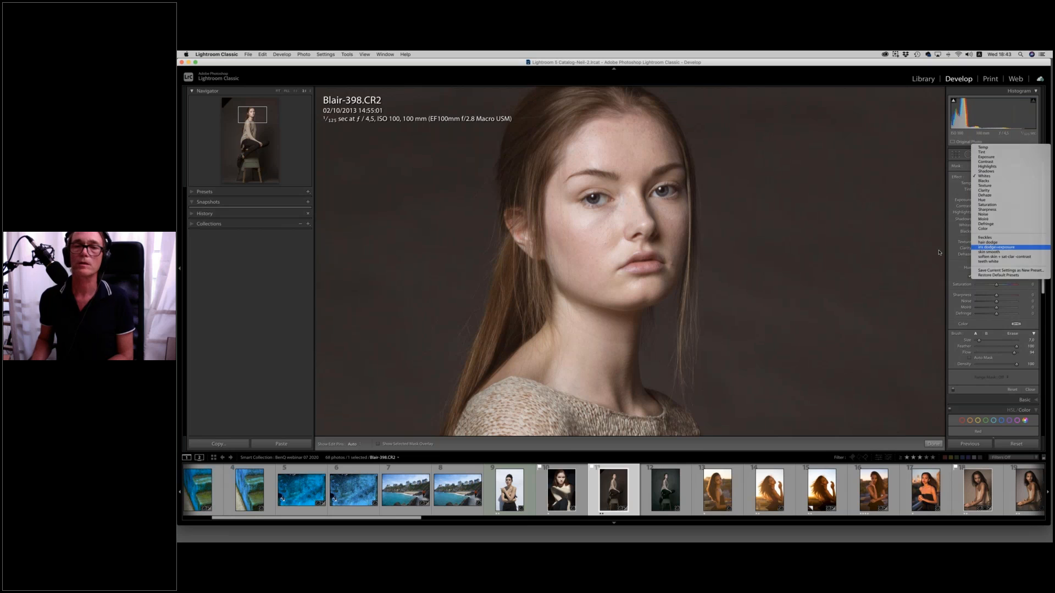
pyautogui.press('[')
pyautogui.press('[')
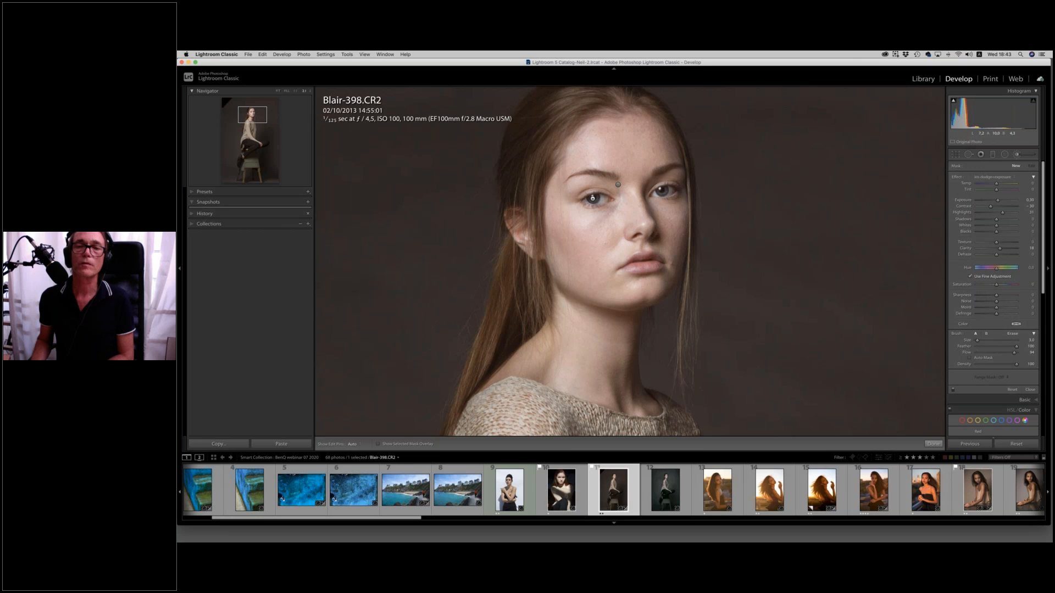
pyautogui.press('h')
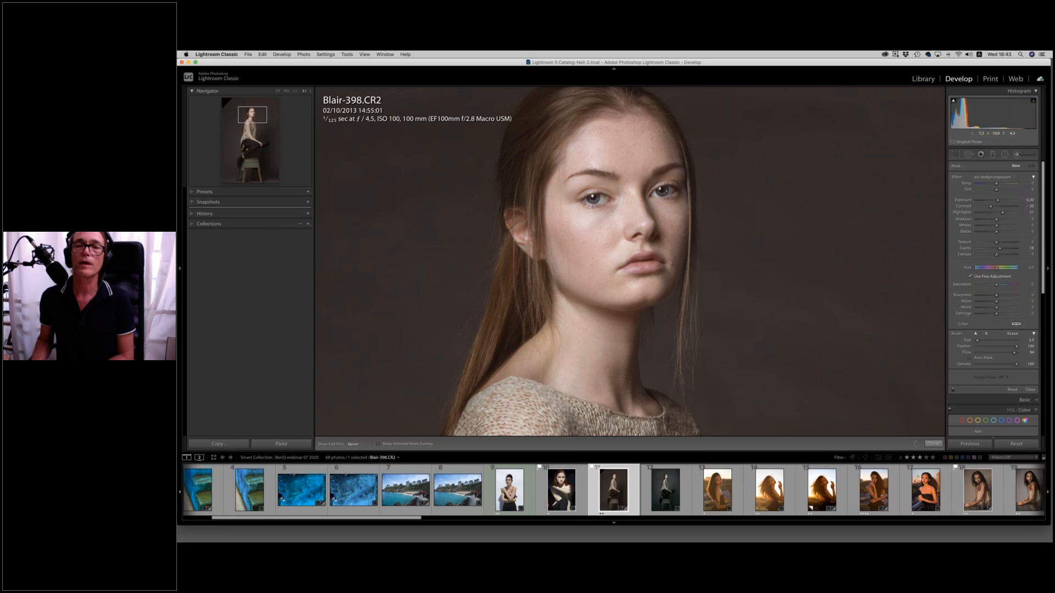
pyautogui.click(624, 195)
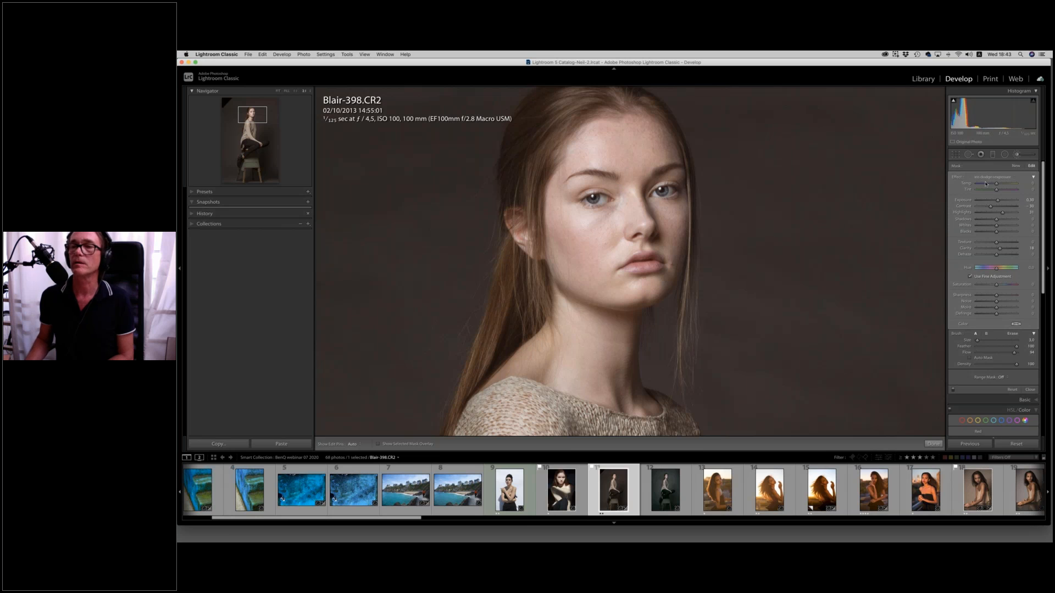
# Contour the model's cheeks with a new Adjustment Brush using a slightly negative Exposure effect.
pyautogui.click(1015, 166)
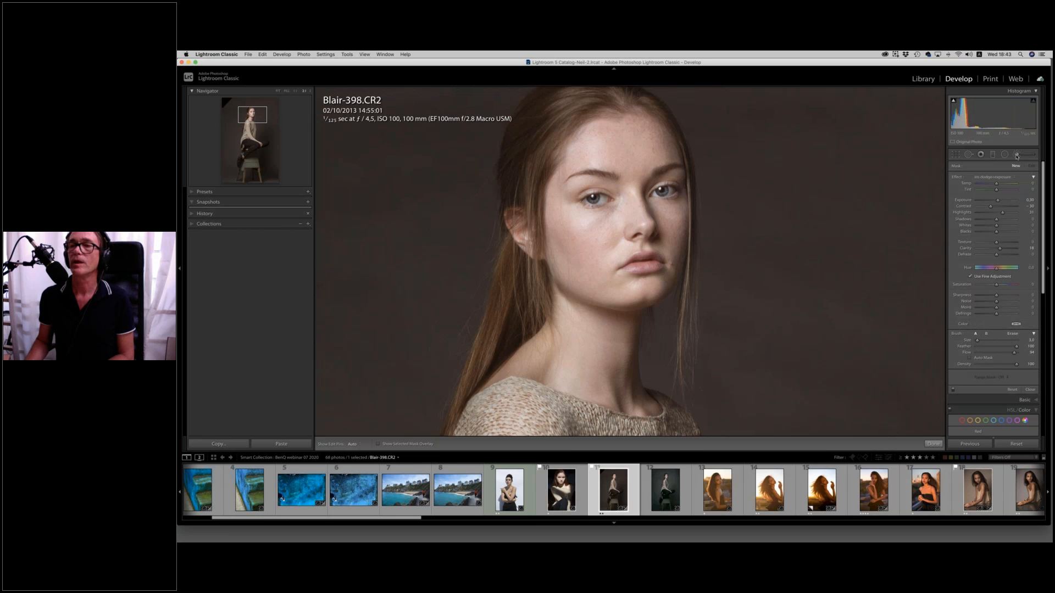
pyautogui.click(986, 177)
pyautogui.click(984, 86)
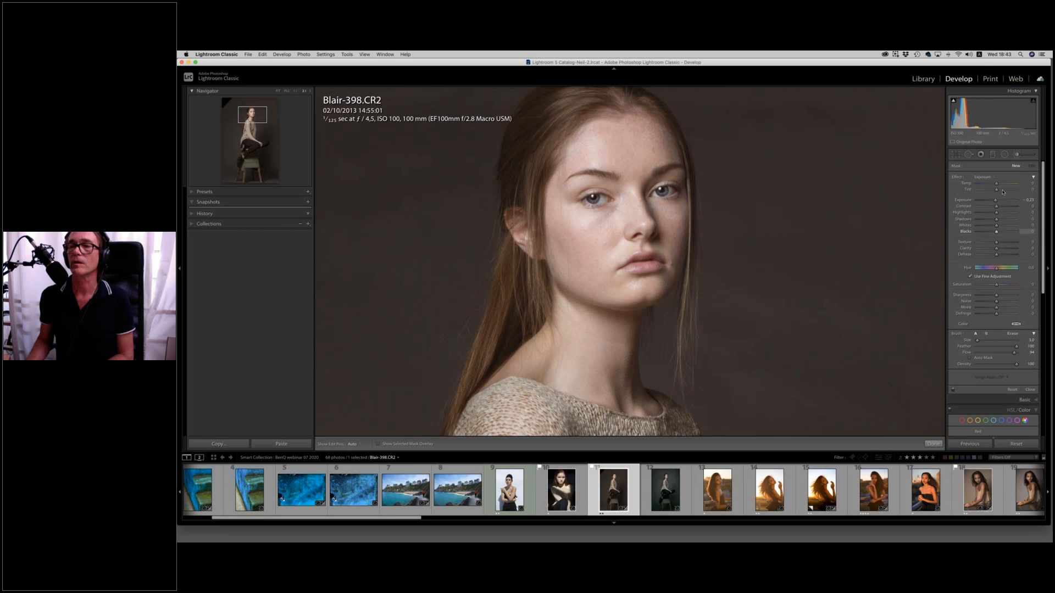
pyautogui.moveTo(995, 201); pyautogui.dragTo(996, 202)
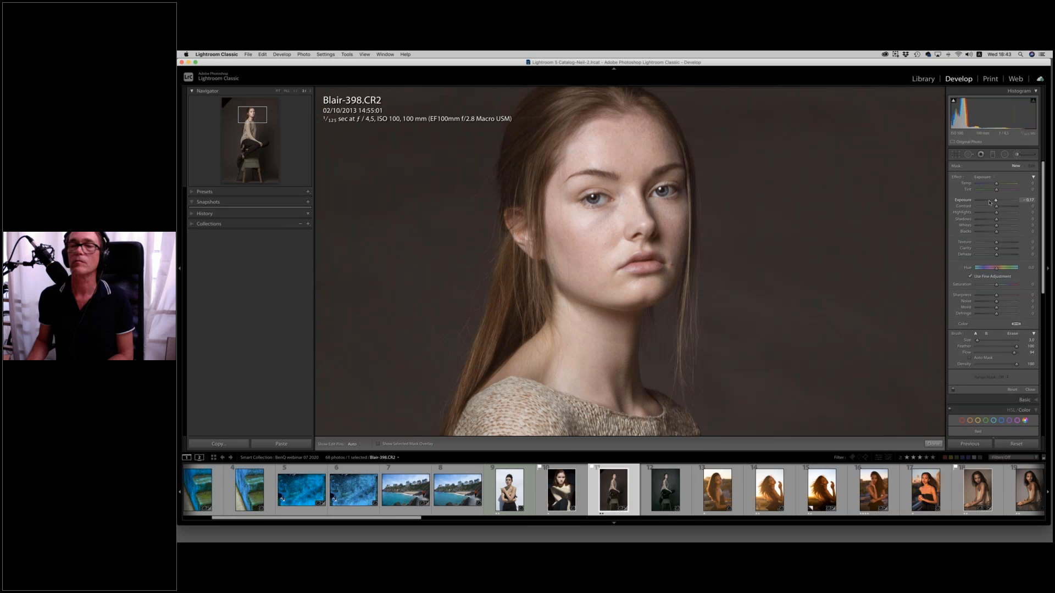
pyautogui.scroll(6, 565, 241)
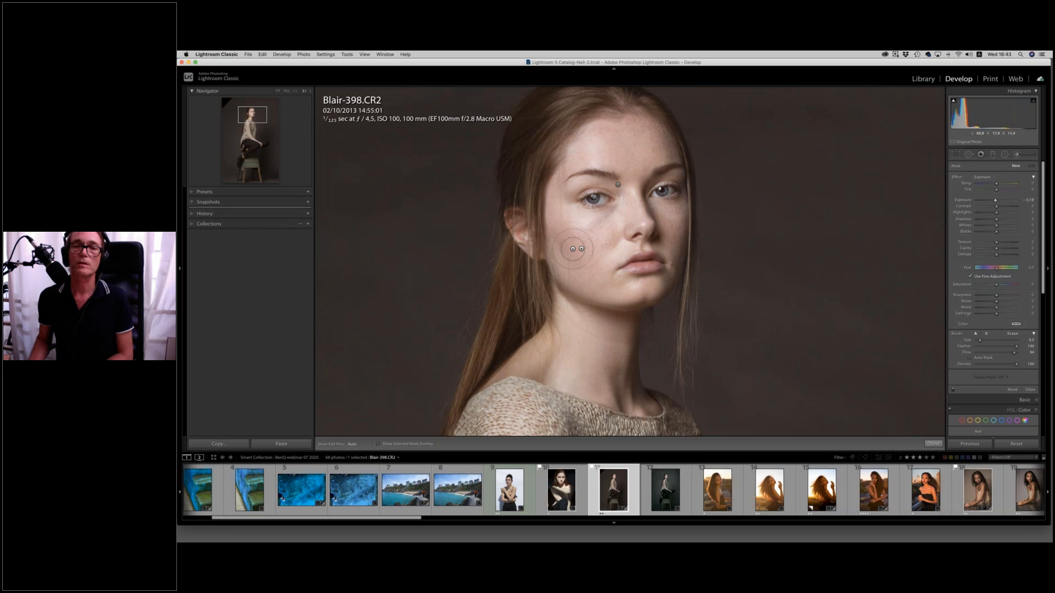
pyautogui.moveTo(555, 230)
pyautogui.mouseDown()
pyautogui.moveTo(596, 265)
pyautogui.moveTo(583, 260)
pyautogui.moveTo(565, 156)
pyautogui.moveTo(597, 129)
pyautogui.moveTo(575, 140)
pyautogui.moveTo(582, 135)
pyautogui.moveTo(640, 112)
pyautogui.moveTo(672, 147)
pyautogui.moveTo(685, 258)
pyautogui.mouseUp()
pyautogui.press('[')
pyautogui.press('[')
pyautogui.press('[')
pyautogui.press('[')
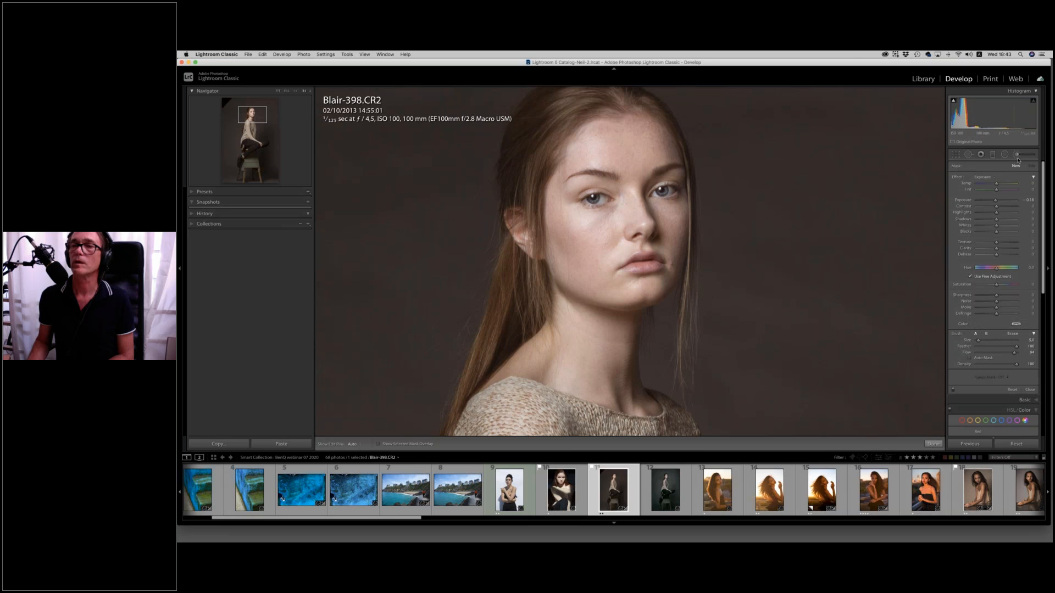
# Paint over the model's hair around the forehead and ear with an enlarged Adjustment Brush using the hair dodge preset.
pyautogui.click(986, 176)
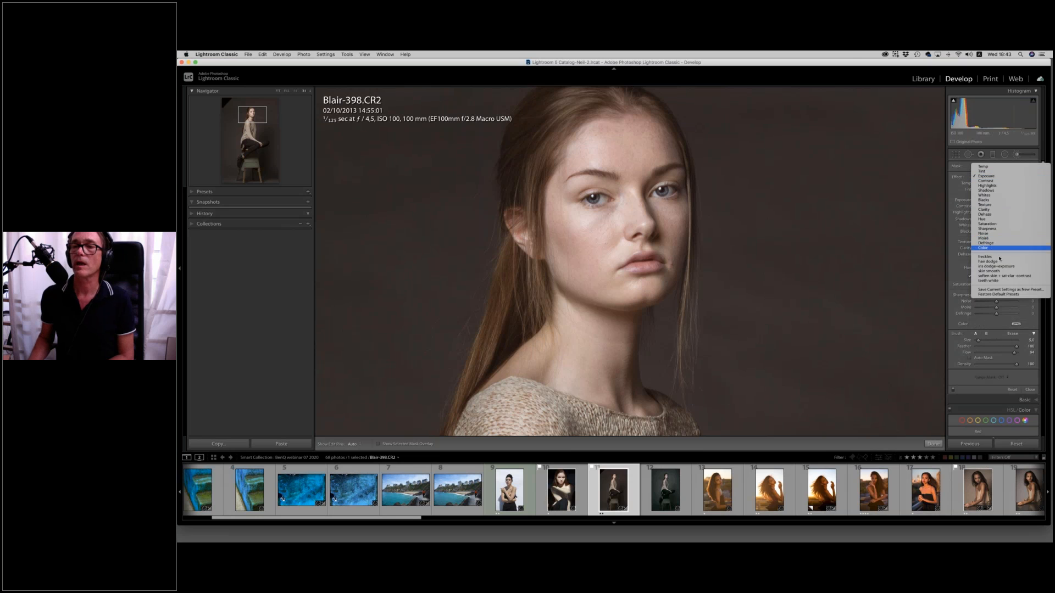
pyautogui.click(987, 261)
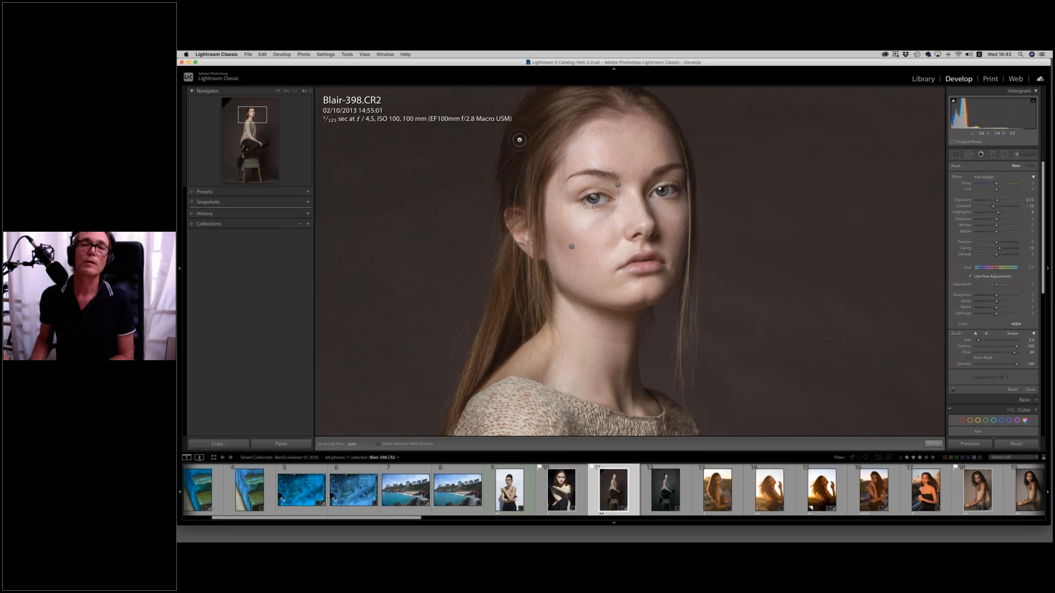
pyautogui.press(']')
pyautogui.press(']')
pyautogui.press(']')
pyautogui.press(']')
pyautogui.press(']')
pyautogui.press(']')
pyautogui.press(']')
pyautogui.press('h')
pyautogui.moveTo(522, 172); pyautogui.dragTo(581, 102)
pyautogui.moveTo(532, 262)
pyautogui.mouseDown()
pyautogui.moveTo(498, 330)
pyautogui.moveTo(521, 268)
pyautogui.mouseUp()
pyautogui.moveTo(520, 164); pyautogui.dragTo(581, 107)
pyautogui.press('h')
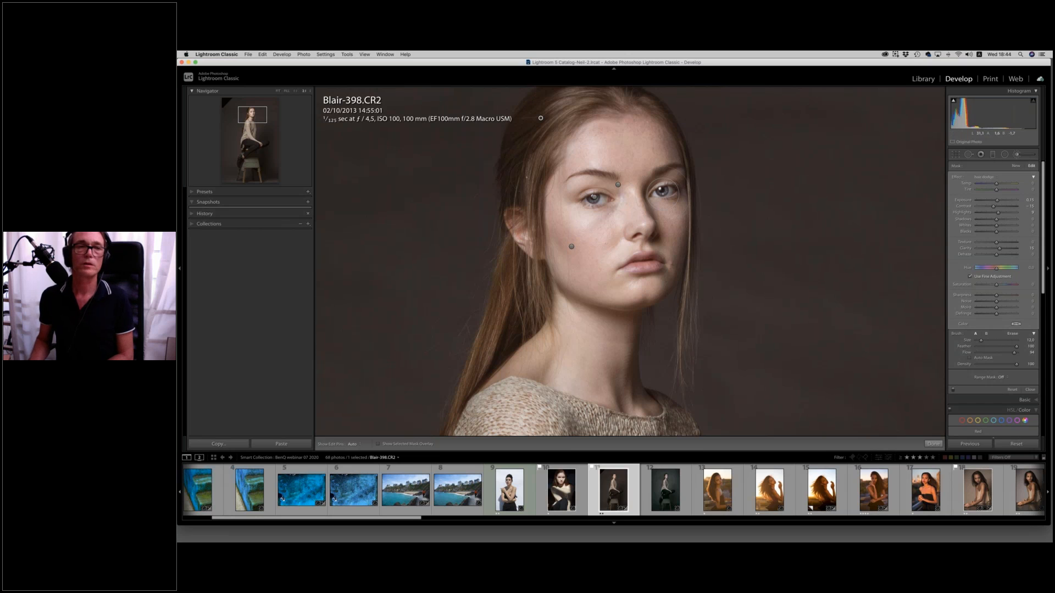
# Draw an elliptical Radial Filter around the seated model, from her head to the stool, and centre it on her.
pyautogui.click(278, 91)
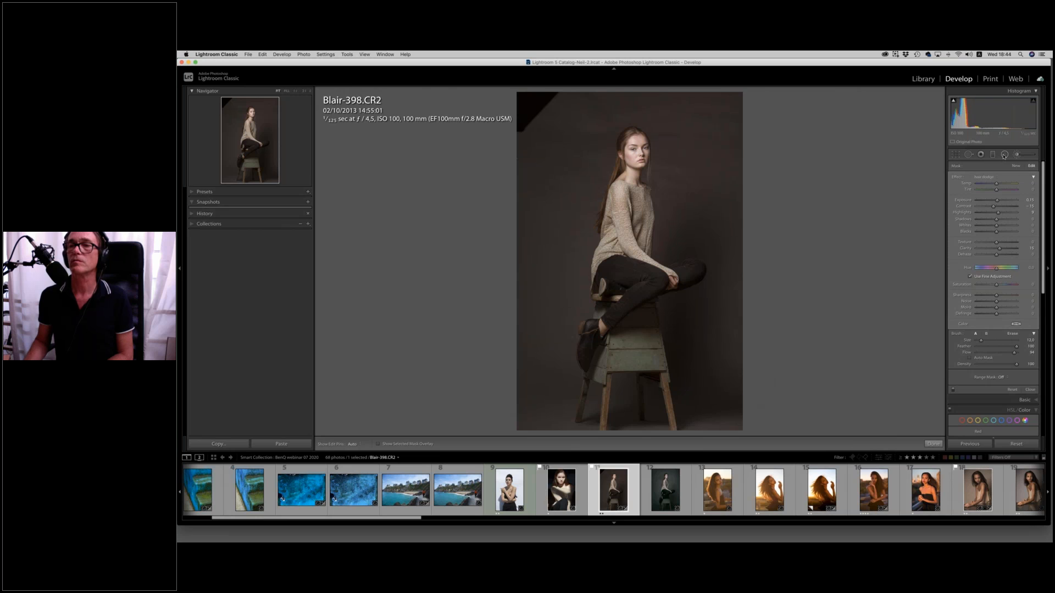
pyautogui.click(1004, 155)
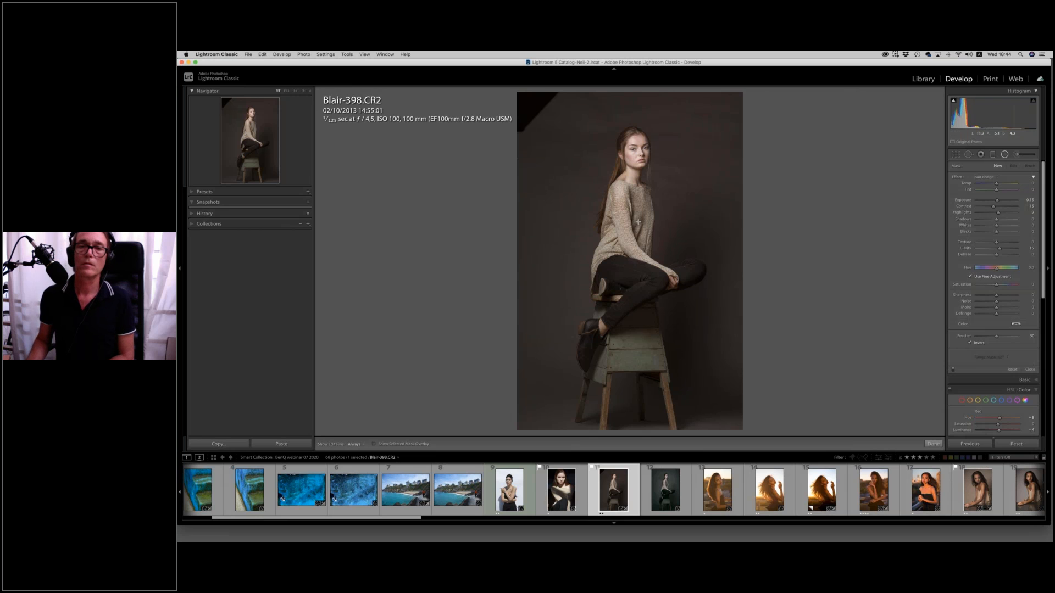
pyautogui.moveTo(660, 154); pyautogui.dragTo(691, 122)
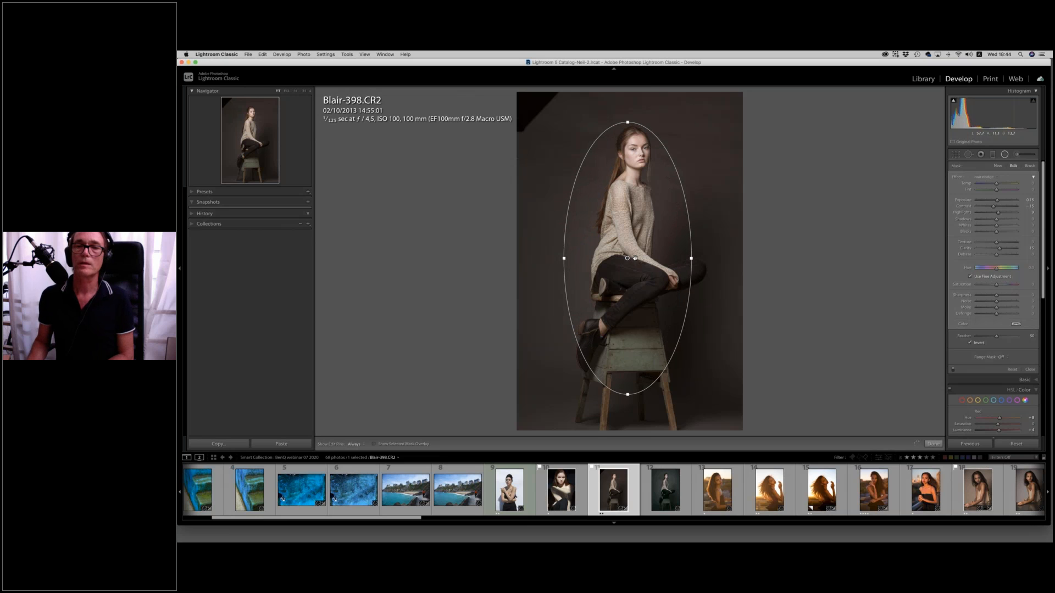
pyautogui.moveTo(635, 257); pyautogui.dragTo(642, 257)
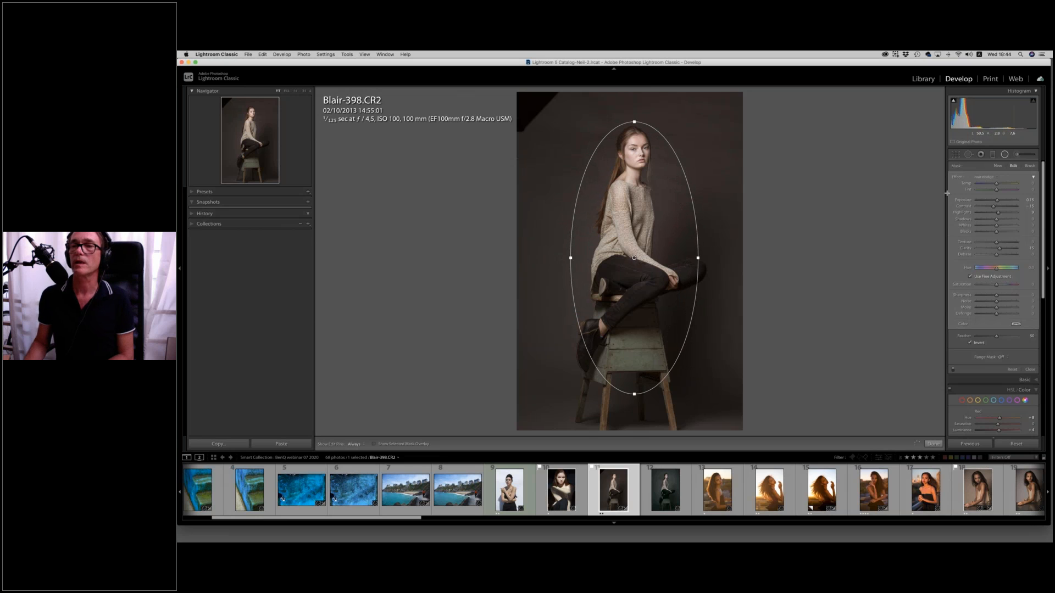
# Reset the Radial Filter to the Temp effect, turn off Invert, shift Hue slightly positive and cool Temp a little to tint the background.
pyautogui.click(987, 178)
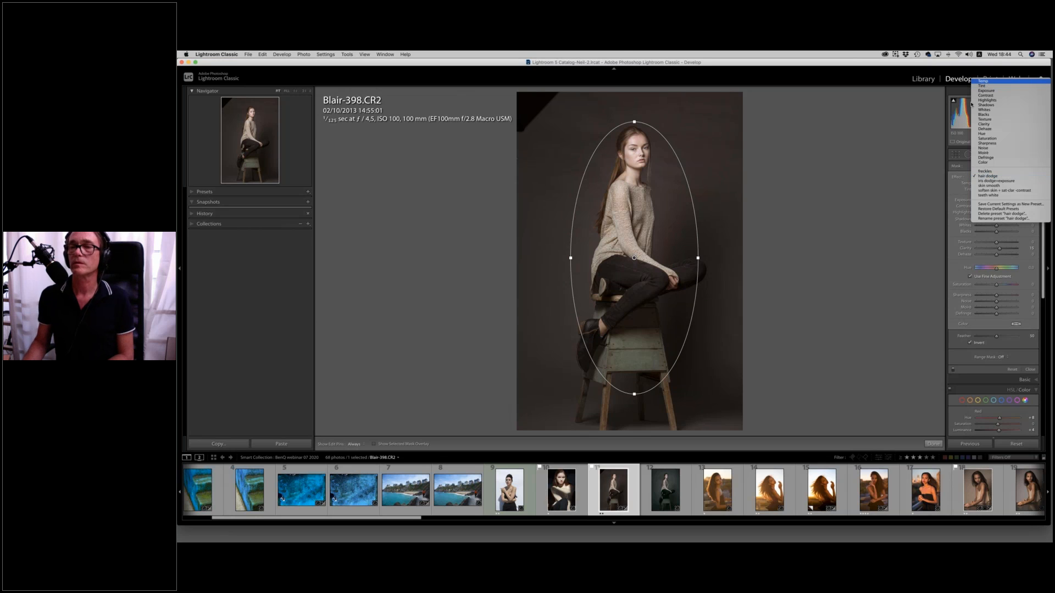
pyautogui.click(987, 83)
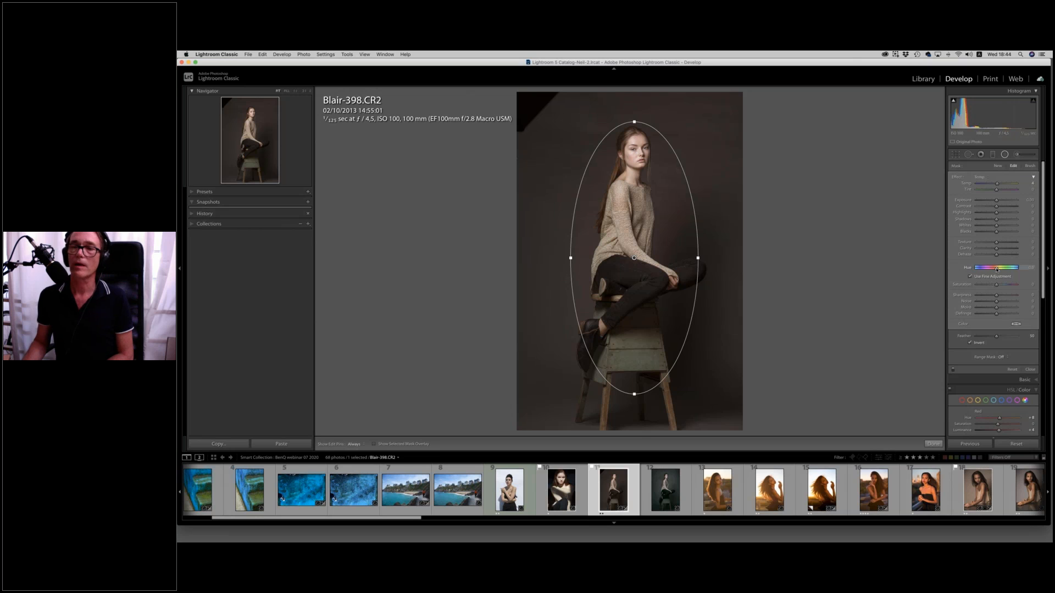
pyautogui.click(971, 344)
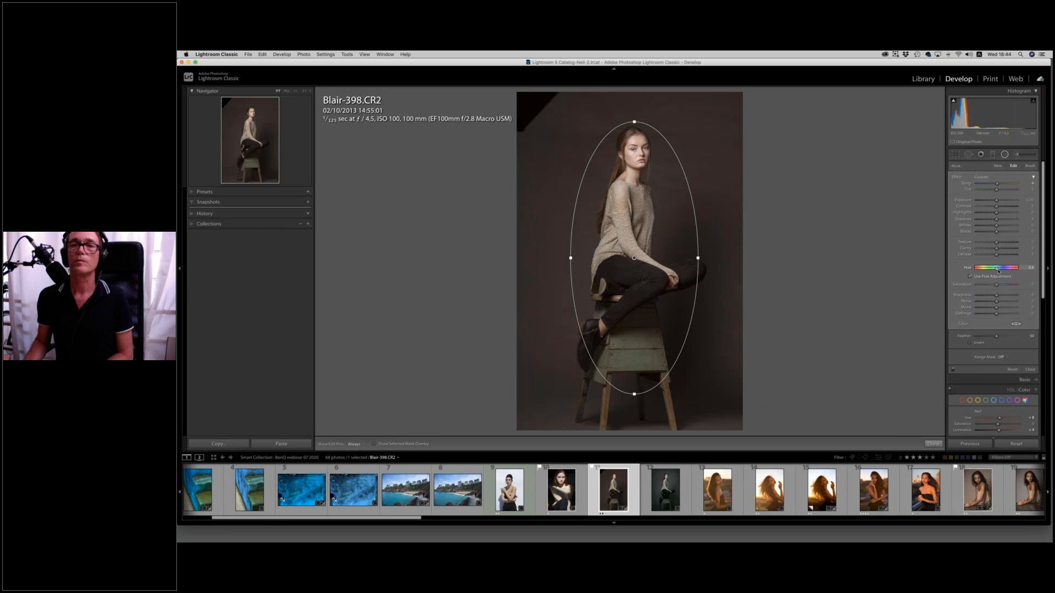
pyautogui.moveTo(1000, 271); pyautogui.dragTo(997, 269)
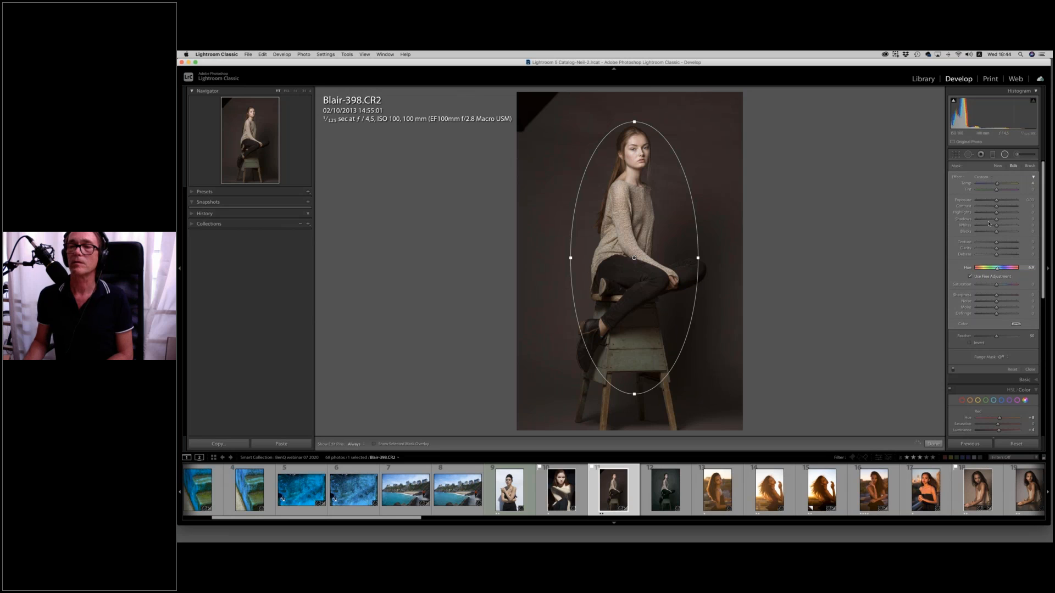
pyautogui.moveTo(1004, 270); pyautogui.dragTo(1007, 270)
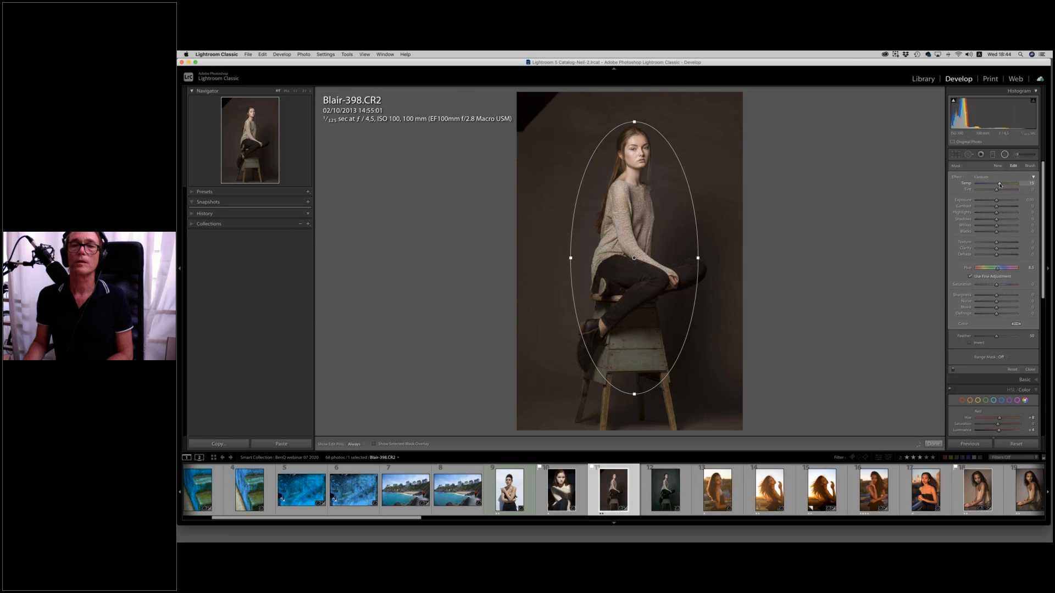
pyautogui.moveTo(991, 185); pyautogui.dragTo(993, 187)
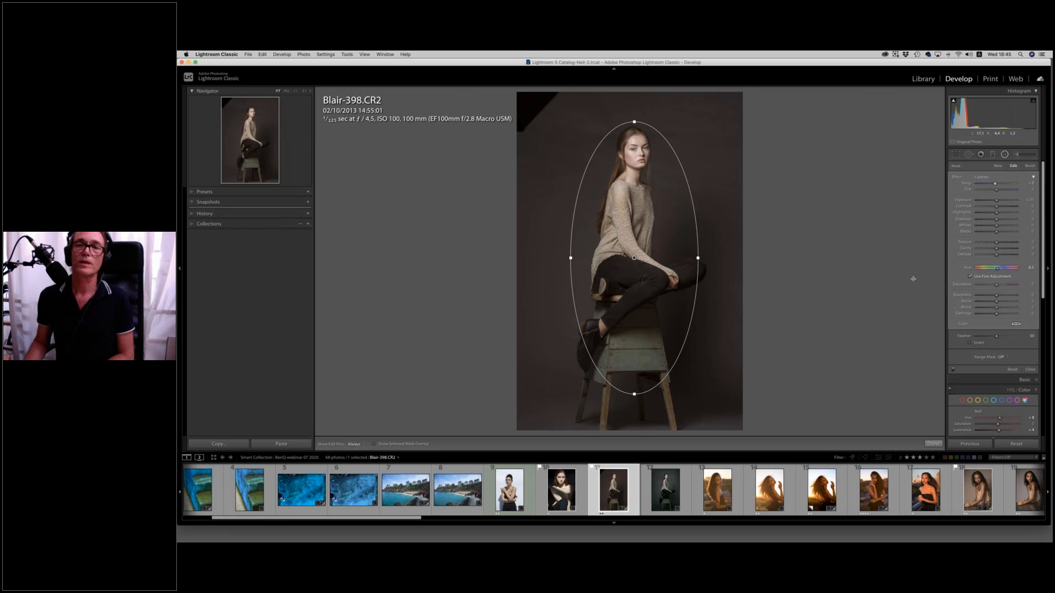
# Paint over the model's face with an enlarged Adjustment Brush using the freckles preset.
pyautogui.click(1006, 155)
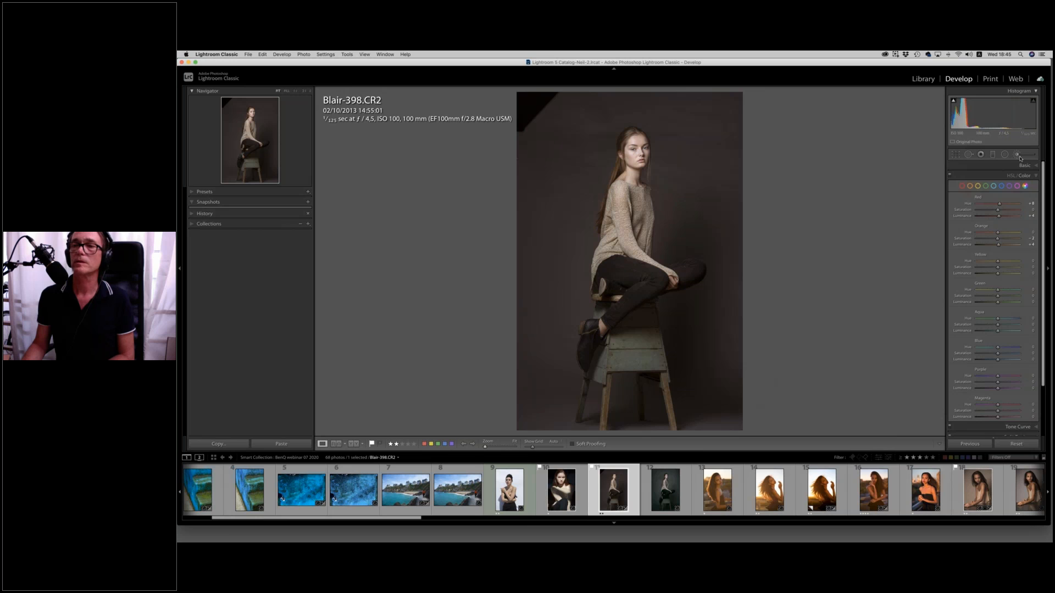
pyautogui.click(1017, 155)
pyautogui.click(984, 178)
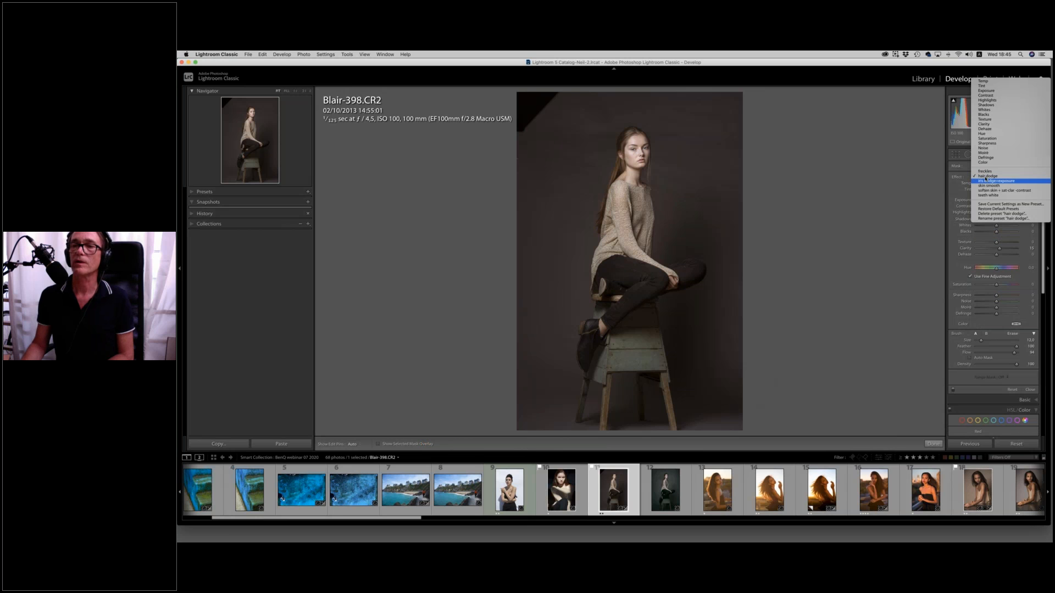
pyautogui.click(988, 176)
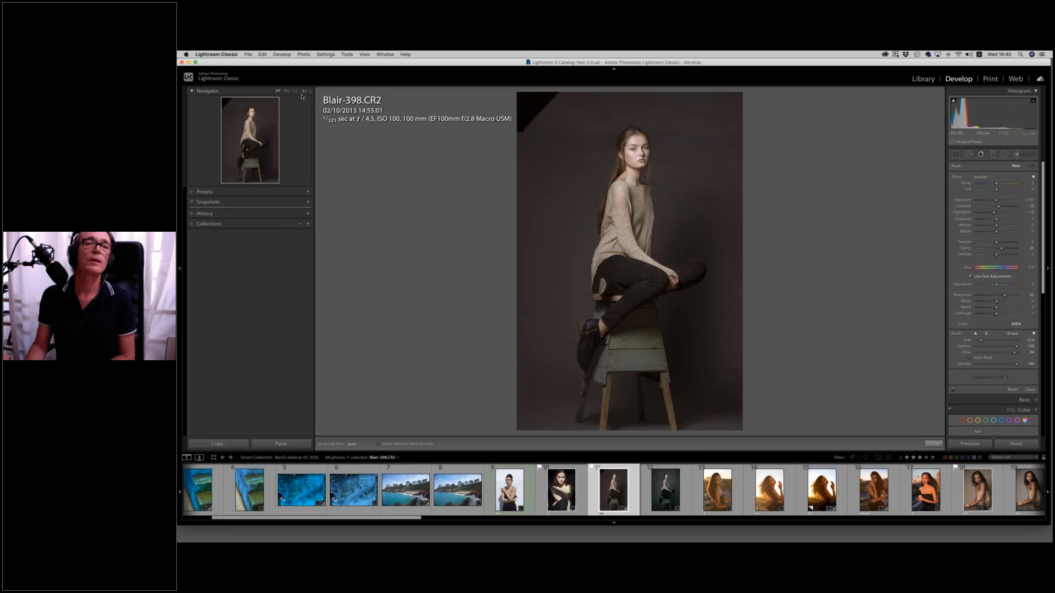
pyautogui.click(304, 91)
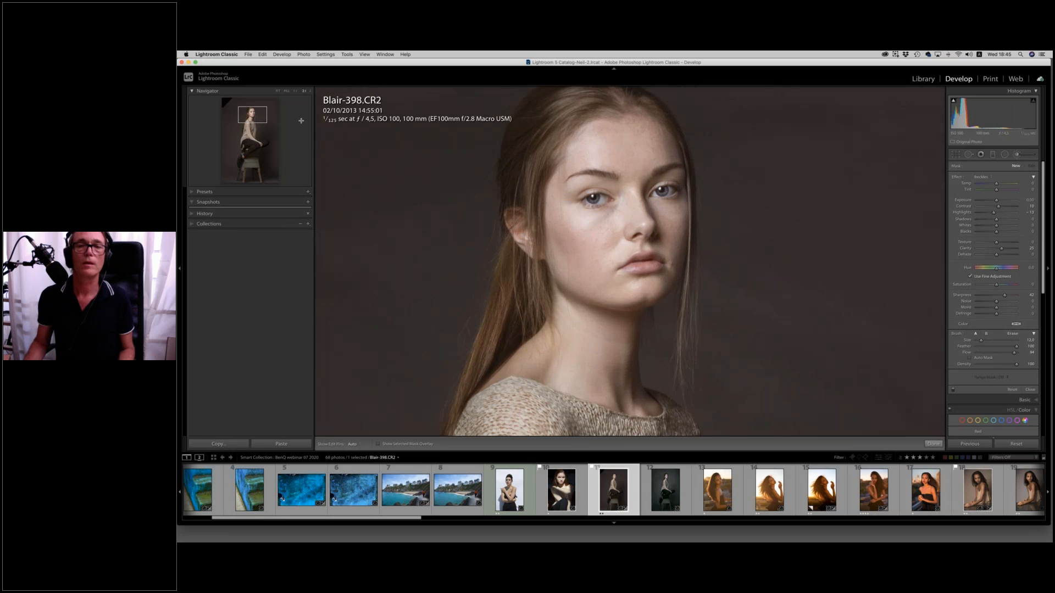
pyautogui.press(']')
pyautogui.press(']')
pyautogui.moveTo(607, 238)
pyautogui.mouseDown()
pyautogui.moveTo(607, 159)
pyautogui.moveTo(647, 187)
pyautogui.moveTo(659, 228)
pyautogui.moveTo(610, 297)
pyautogui.moveTo(596, 272)
pyautogui.moveTo(600, 184)
pyautogui.mouseUp()
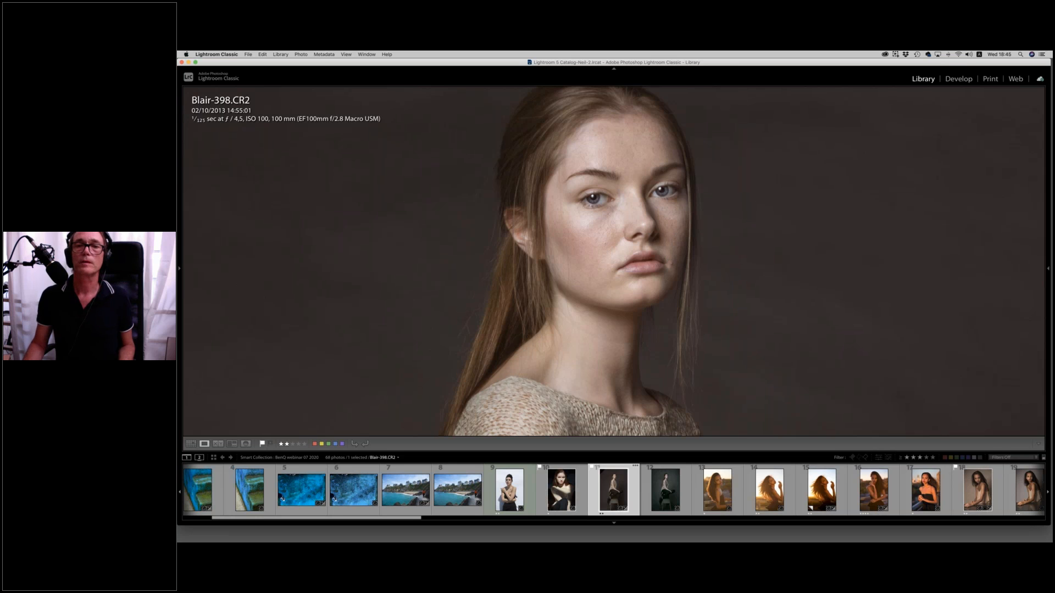
# Find the photo of the model holding a color chart, IMG_9169.CR2, in the library and open it for developing.
pyautogui.click(622, 137)
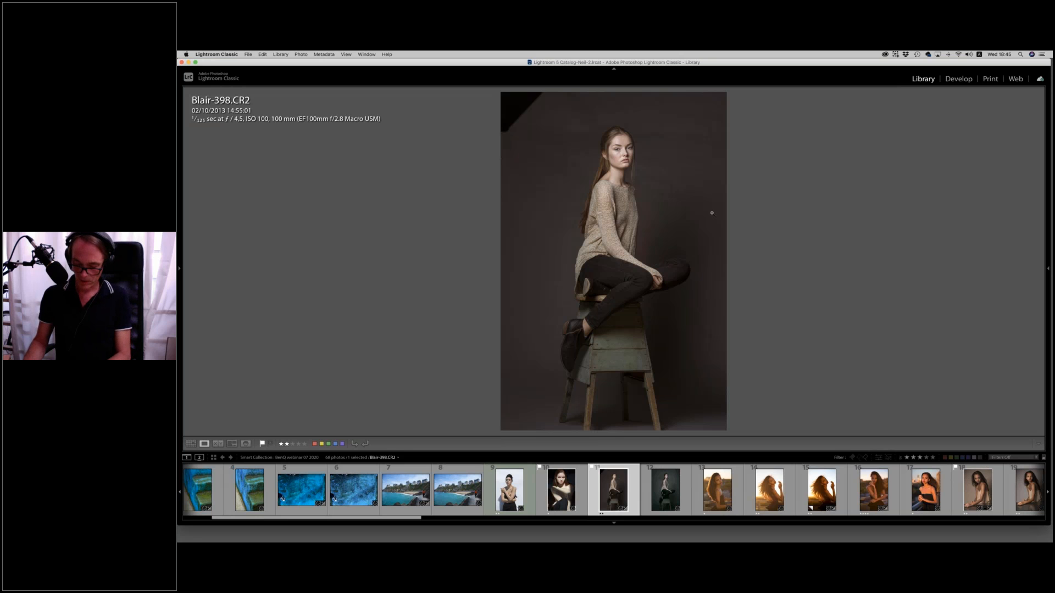
pyautogui.press('g')
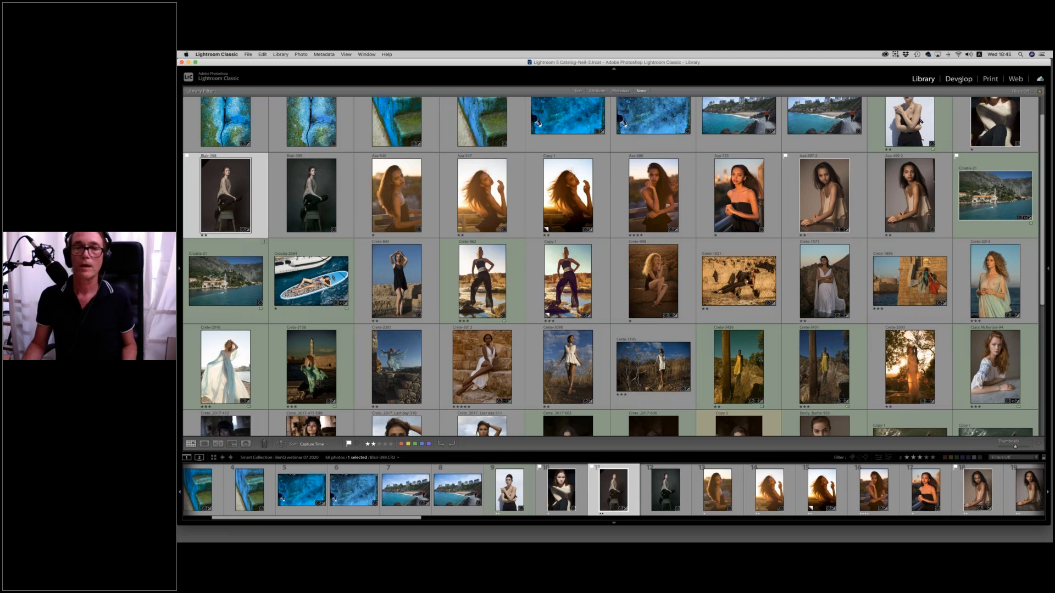
pyautogui.scroll(-5, 813, 215)
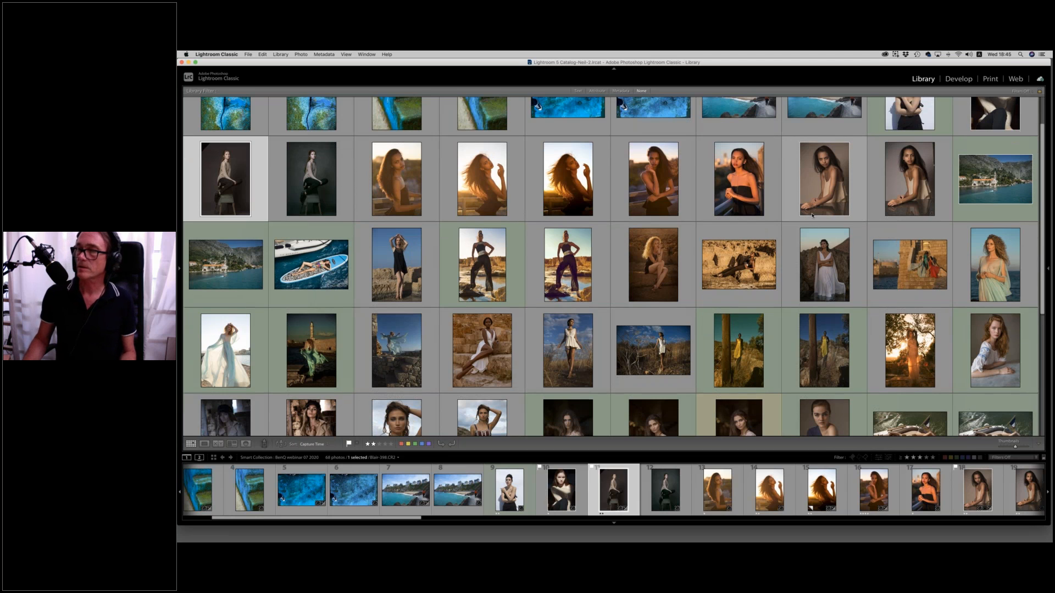
pyautogui.scroll(-2, 813, 215)
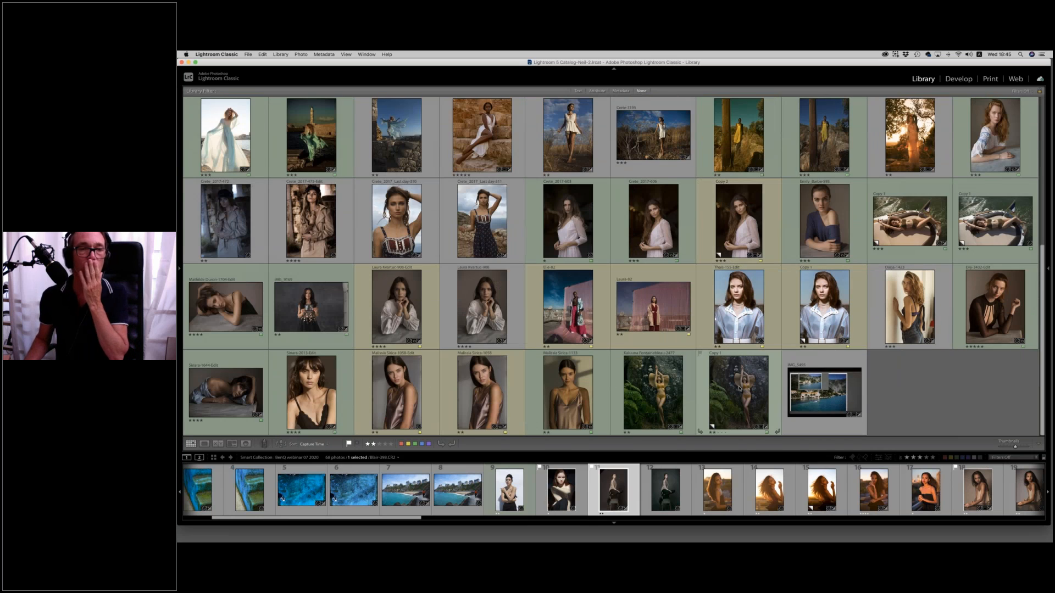
pyautogui.click(320, 310)
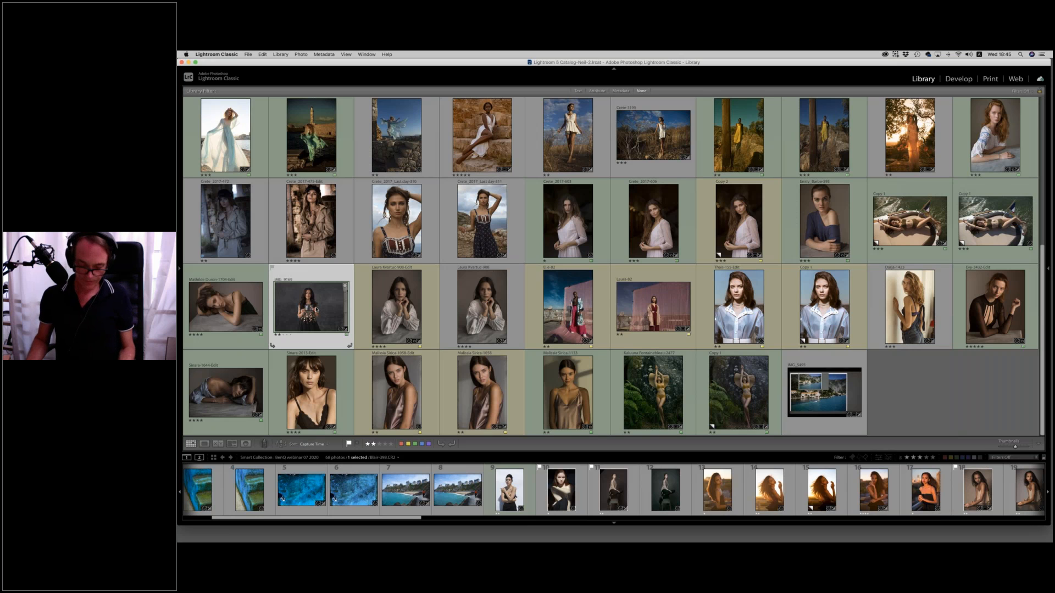
pyautogui.press('d')
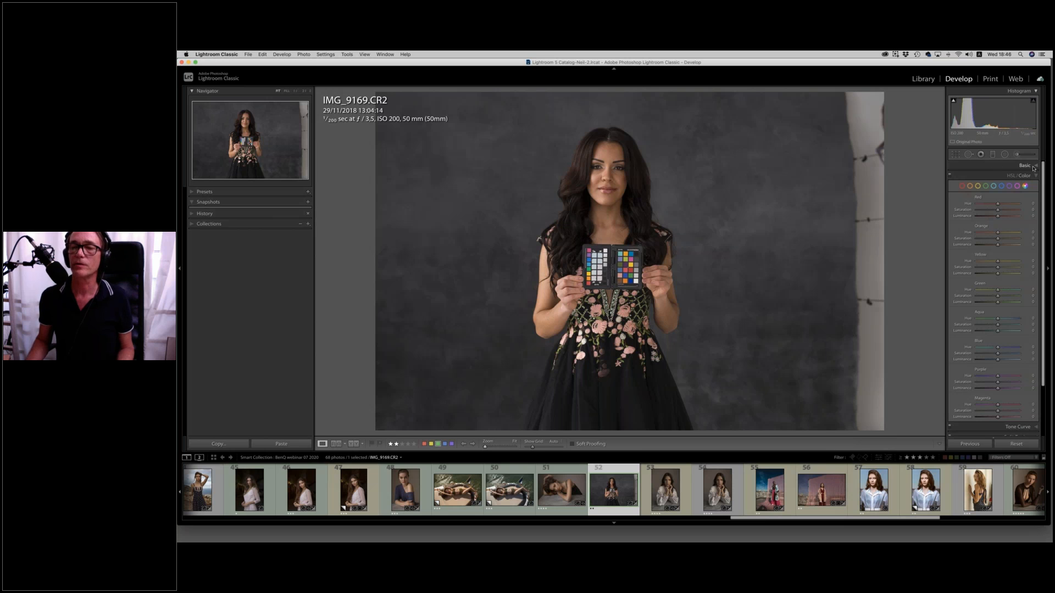
# Look through the photo's export presets for the ColorChecker CameraCalibration option.
pyautogui.rightClick(621, 264)
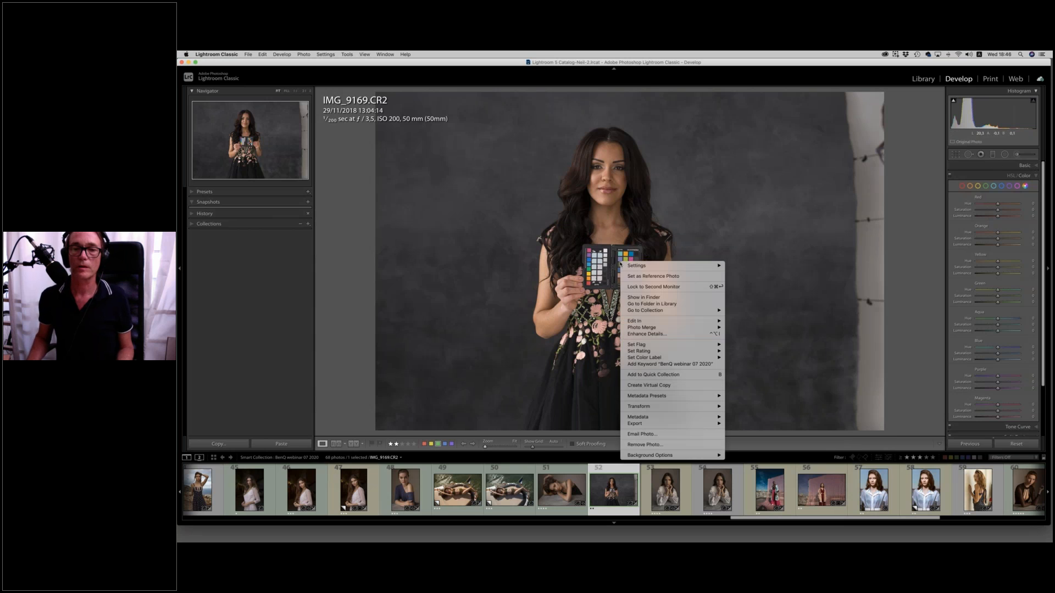
pyautogui.moveTo(638, 423)
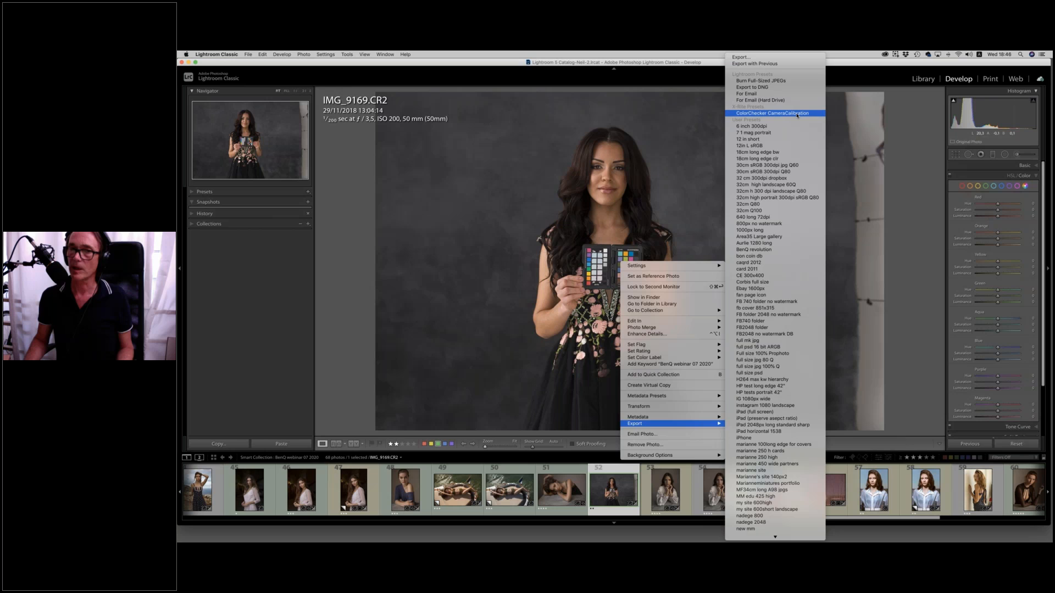
pyautogui.click(514, 67)
# Reset the photo's develop settings and set its white balance by sampling a neutral patch on the color chart.
pyautogui.click(1018, 446)
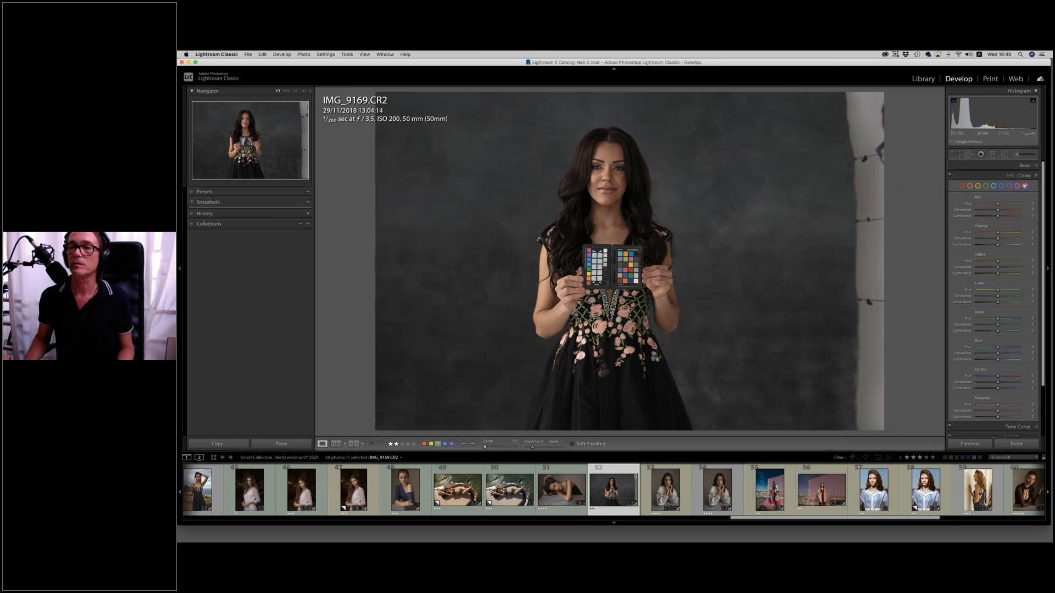
pyautogui.click(1024, 165)
pyautogui.click(956, 201)
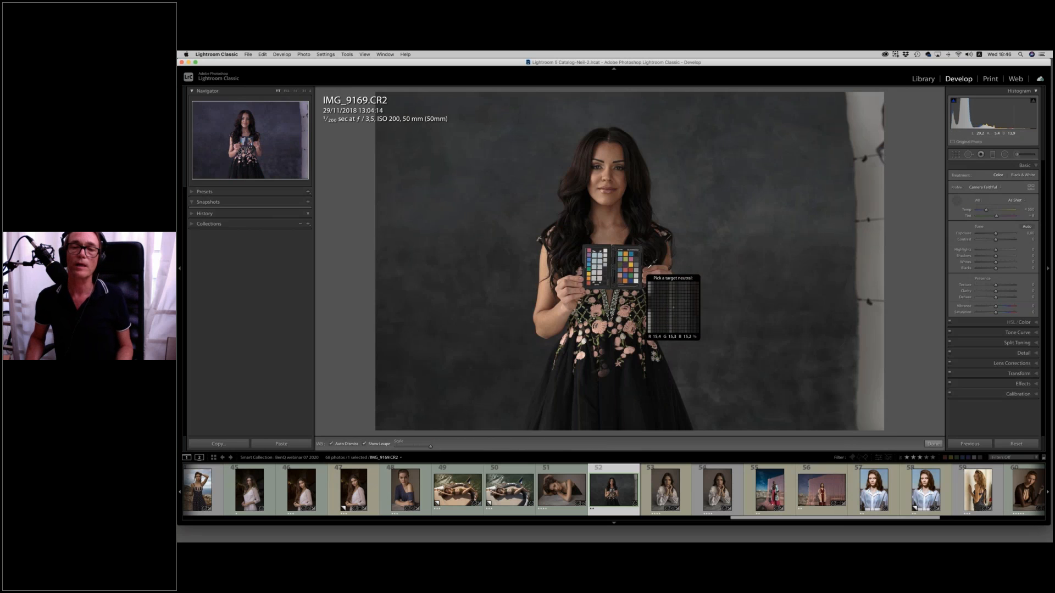
pyautogui.click(639, 272)
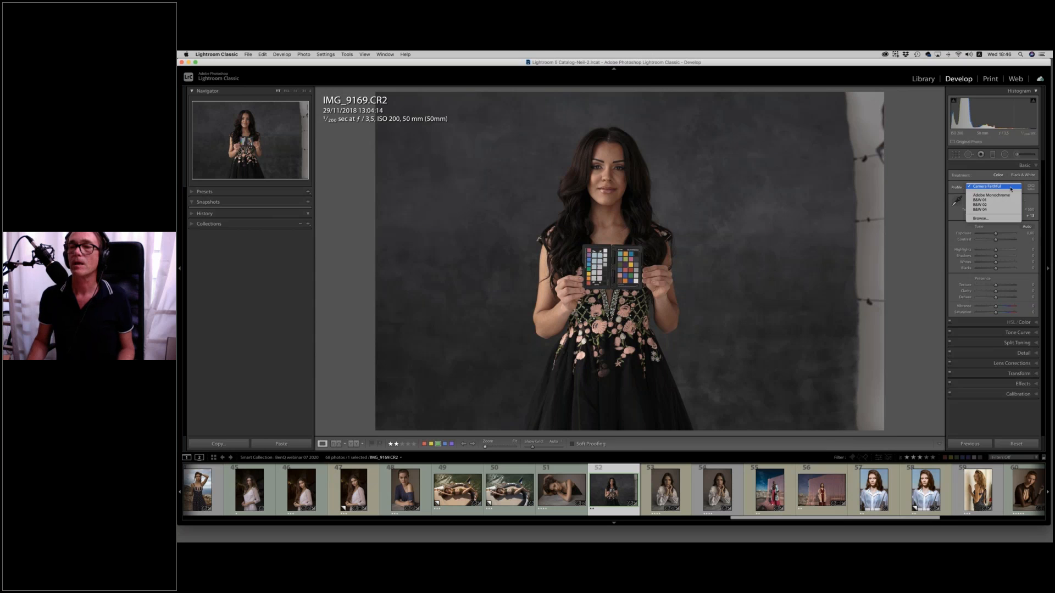
# Apply the custom Canon 6D camera profile to the color chart photo and raise its Exposure slightly.
pyautogui.click(1032, 188)
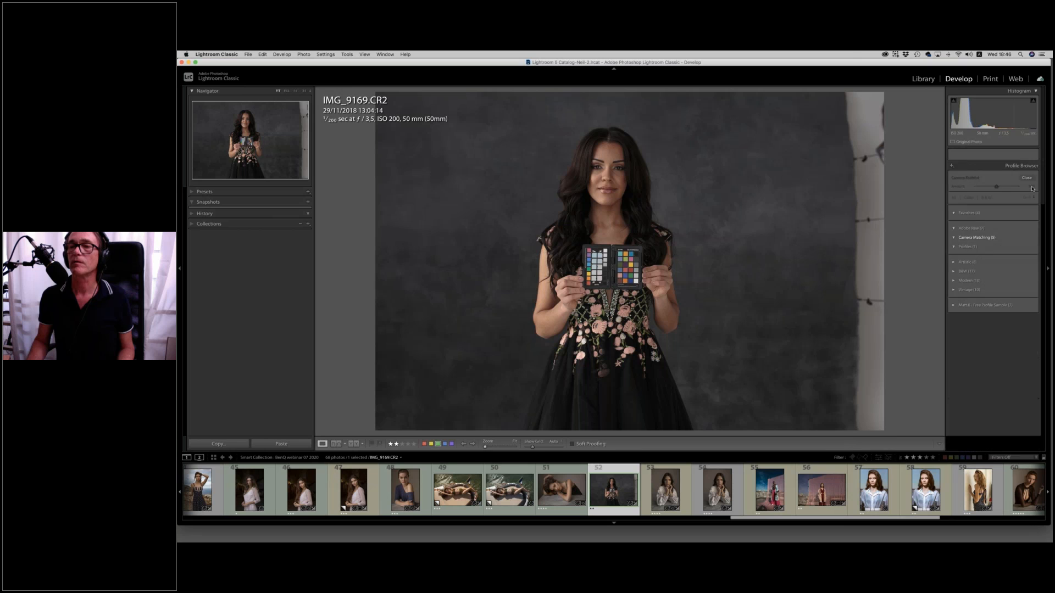
pyautogui.scroll(-4, 1014, 381)
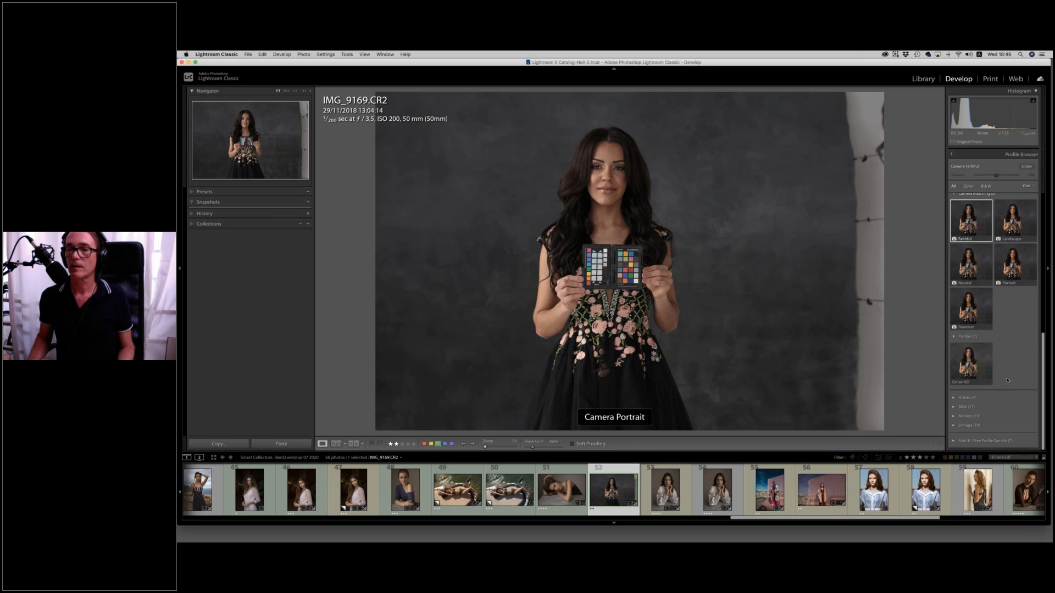
pyautogui.click(972, 371)
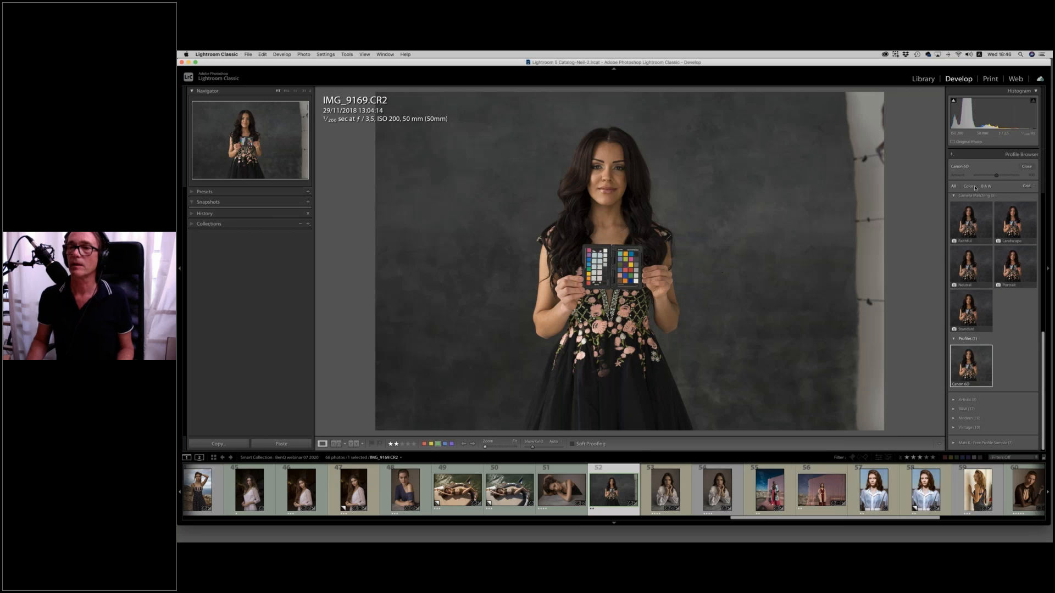
pyautogui.click(1027, 167)
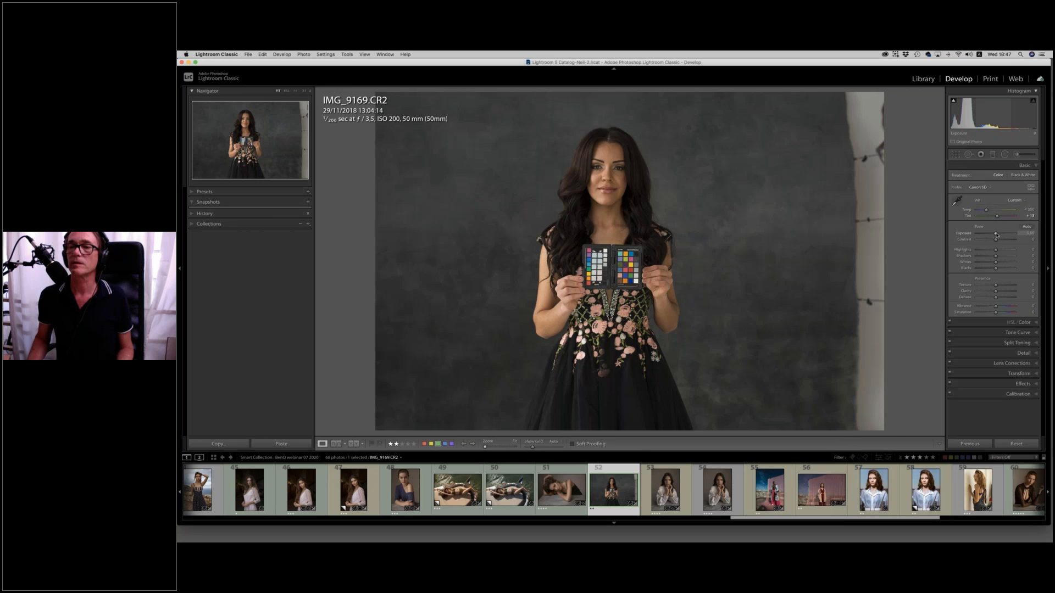
pyautogui.moveTo(996, 234); pyautogui.dragTo(999, 234)
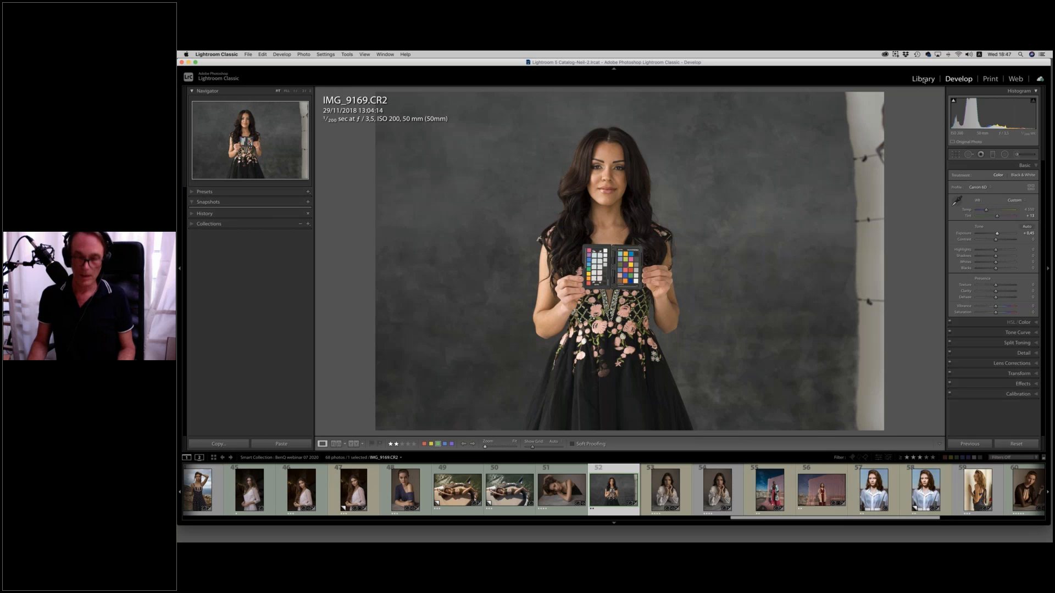
# View the raw portrait of the model in the white blouse at full size and compare it with the neighbouring edited version.
pyautogui.click(924, 79)
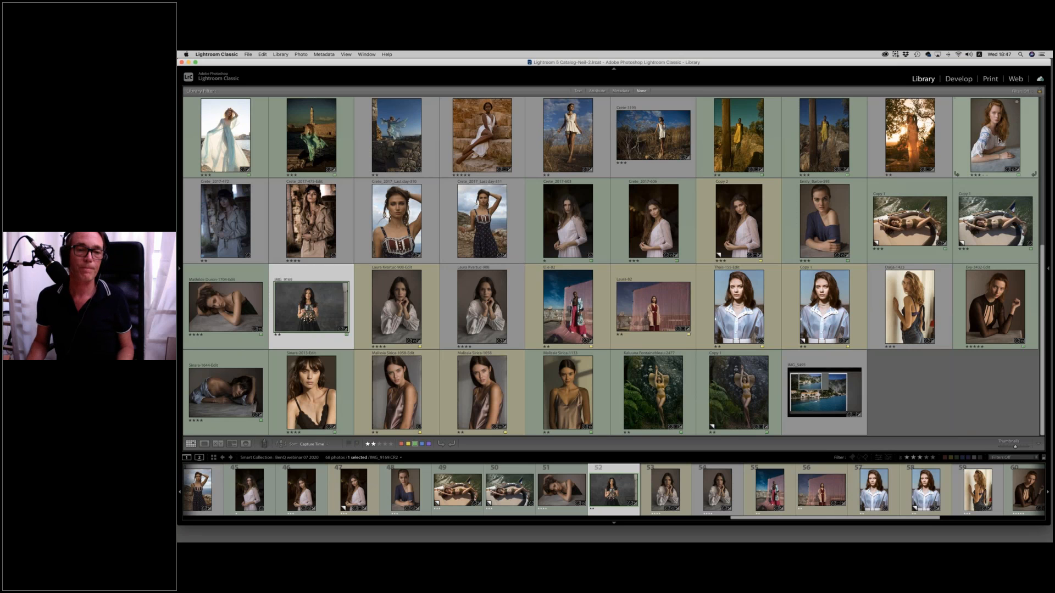
pyautogui.click(448, 311)
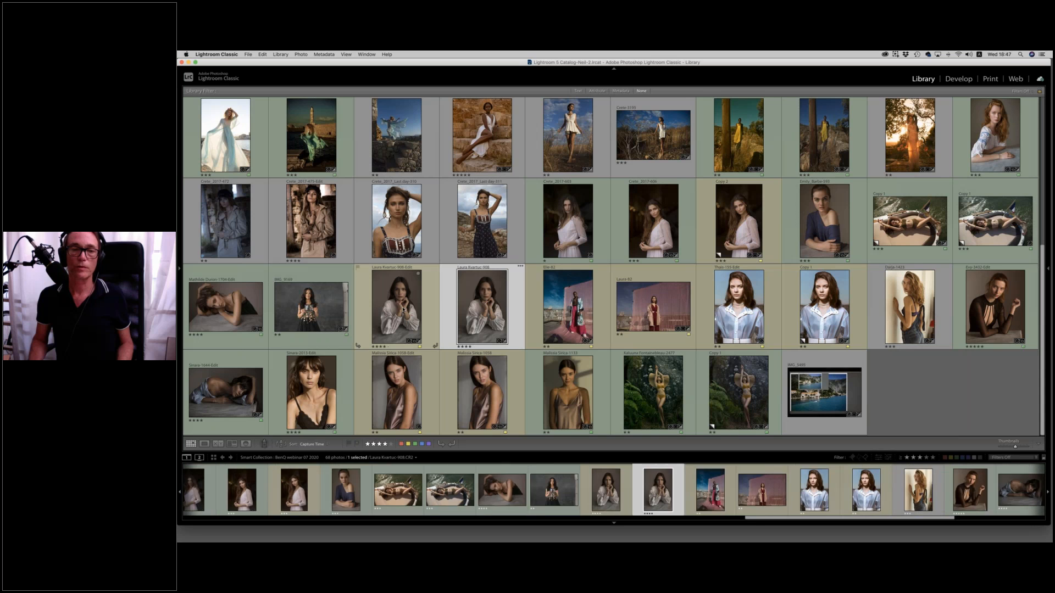
pyautogui.press('e')
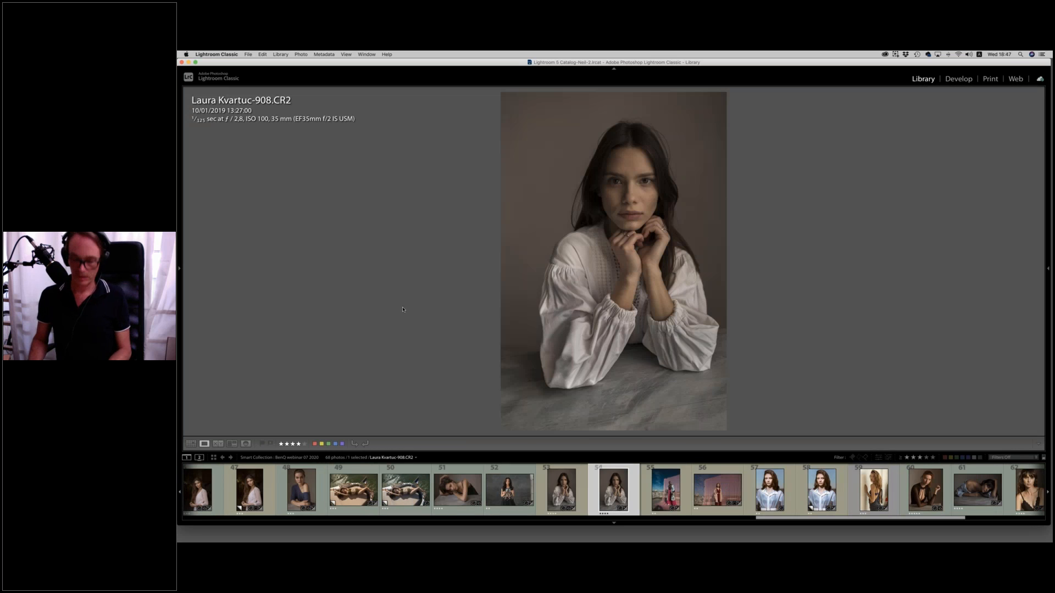
pyautogui.press('Left')
pyautogui.press('Right')
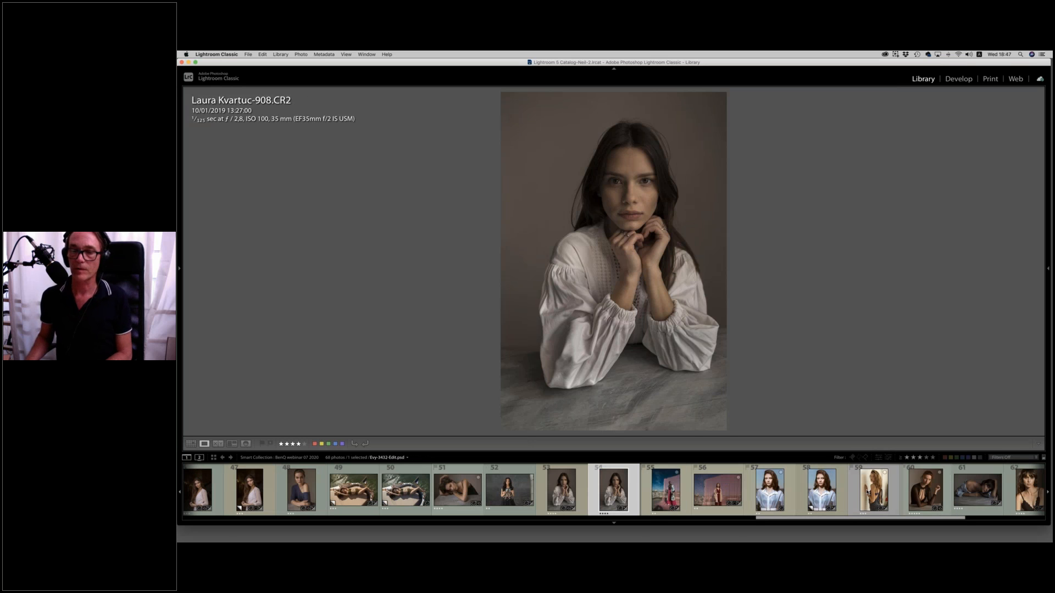
# Open the unedited virtual copy of the mossy-rock portrait with the straw hat for developing.
pyautogui.hscroll(5, 992, 495)
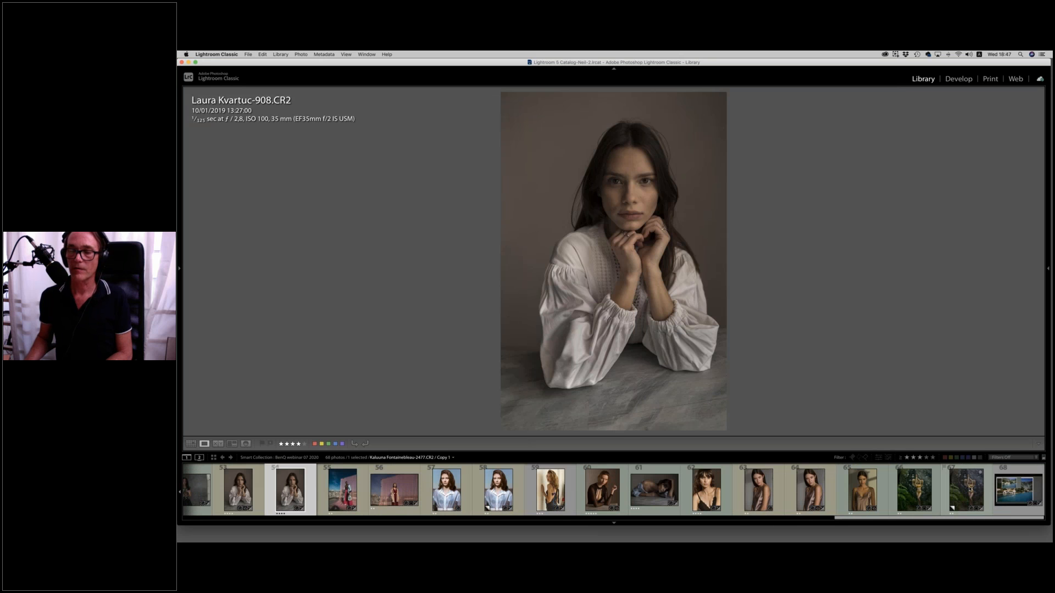
pyautogui.click(970, 489)
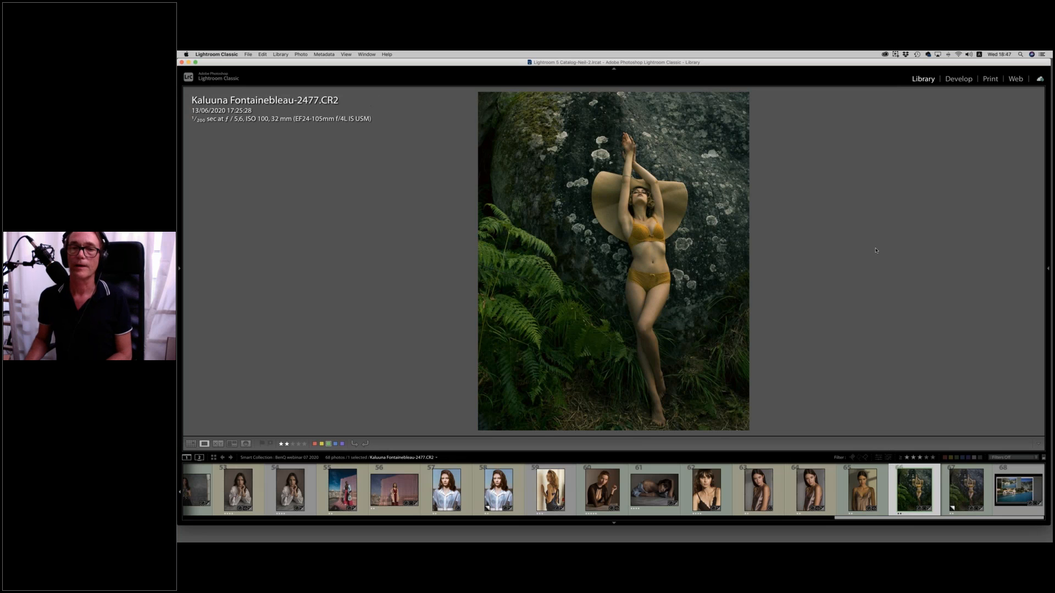
pyautogui.click(972, 492)
pyautogui.click(970, 79)
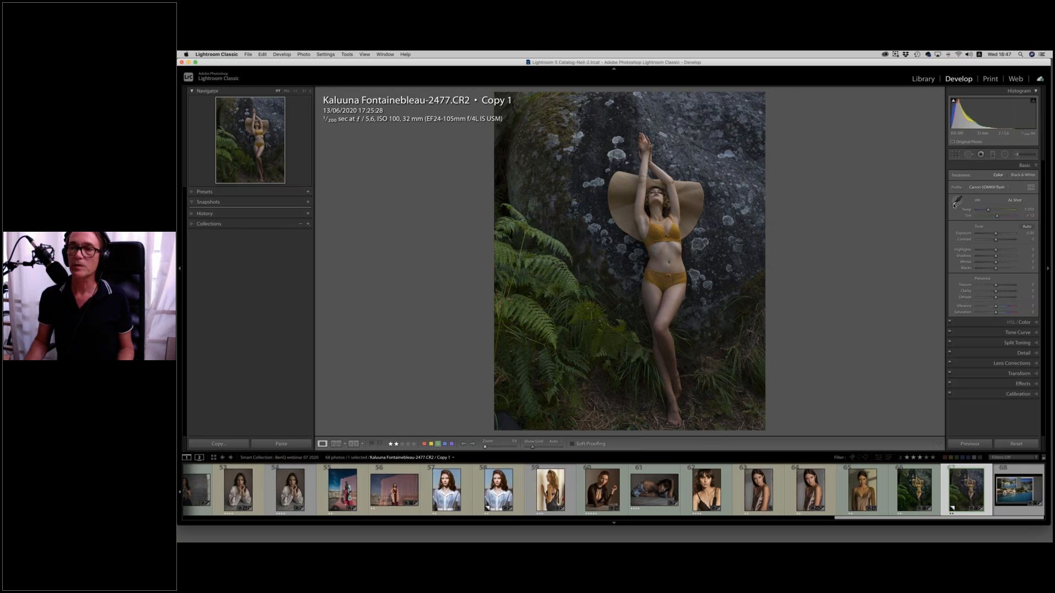
# Set a custom white balance by sampling a neutral area of the rock, then fine-tune the color temperature.
pyautogui.click(957, 201)
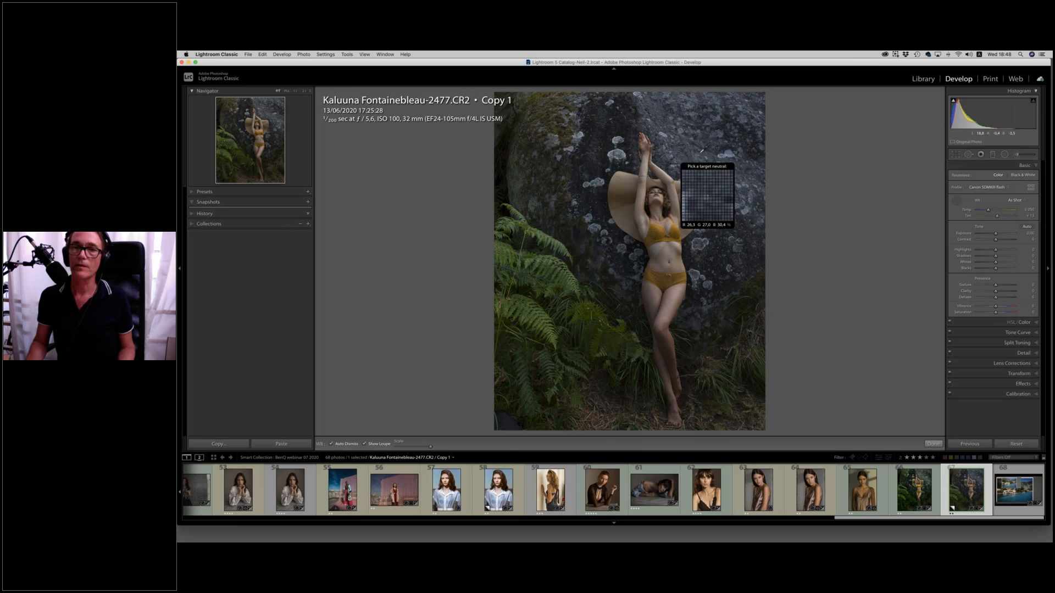
pyautogui.click(685, 155)
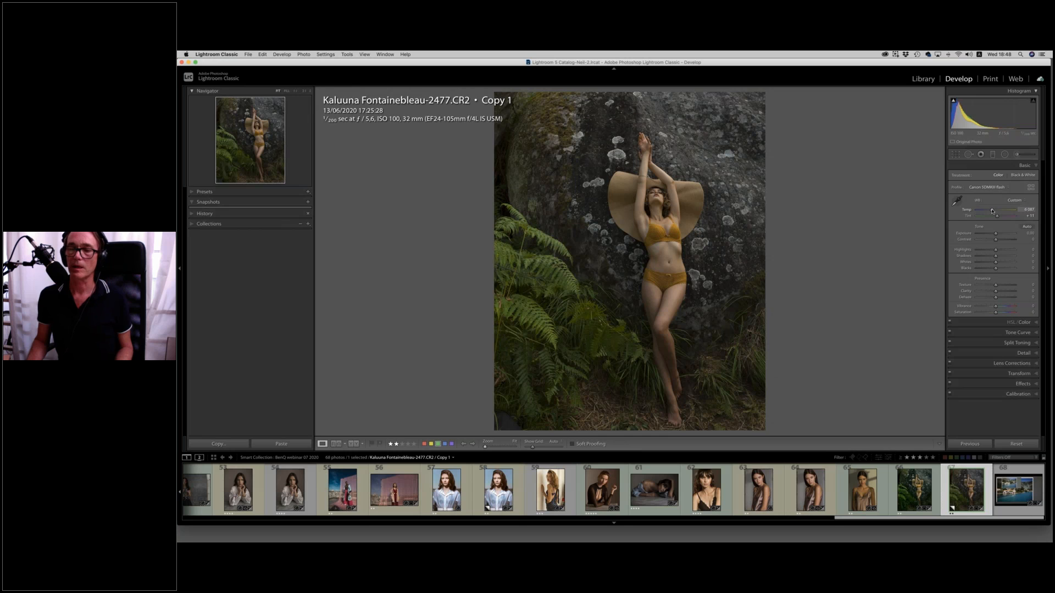
pyautogui.moveTo(992, 211); pyautogui.dragTo(992, 211)
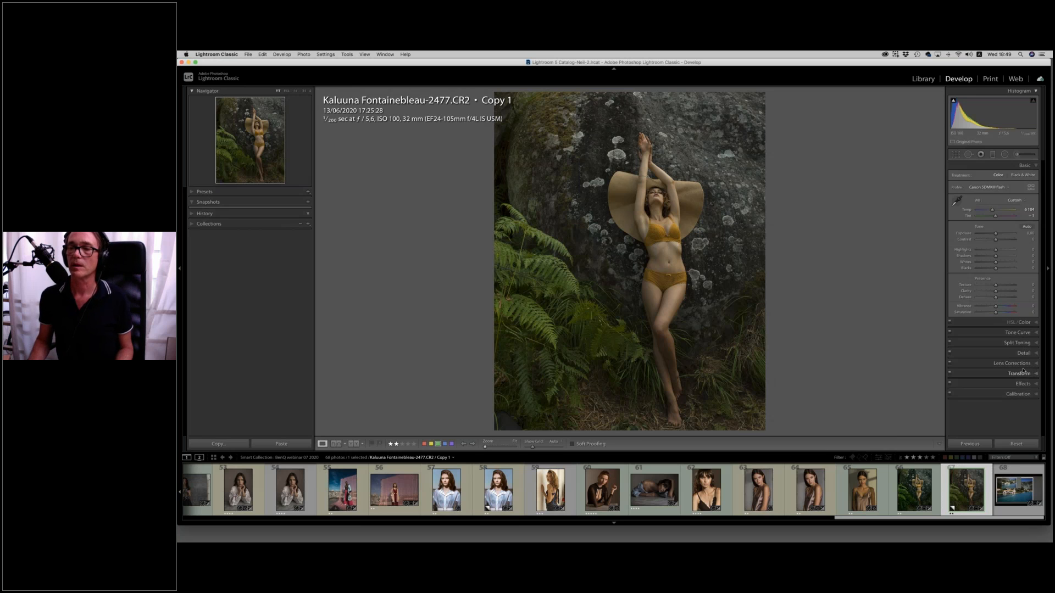
# Split-tone the shadows with a slightly saturated warm yellow hue and shift the Balance towards the highlights.
pyautogui.click(1019, 343)
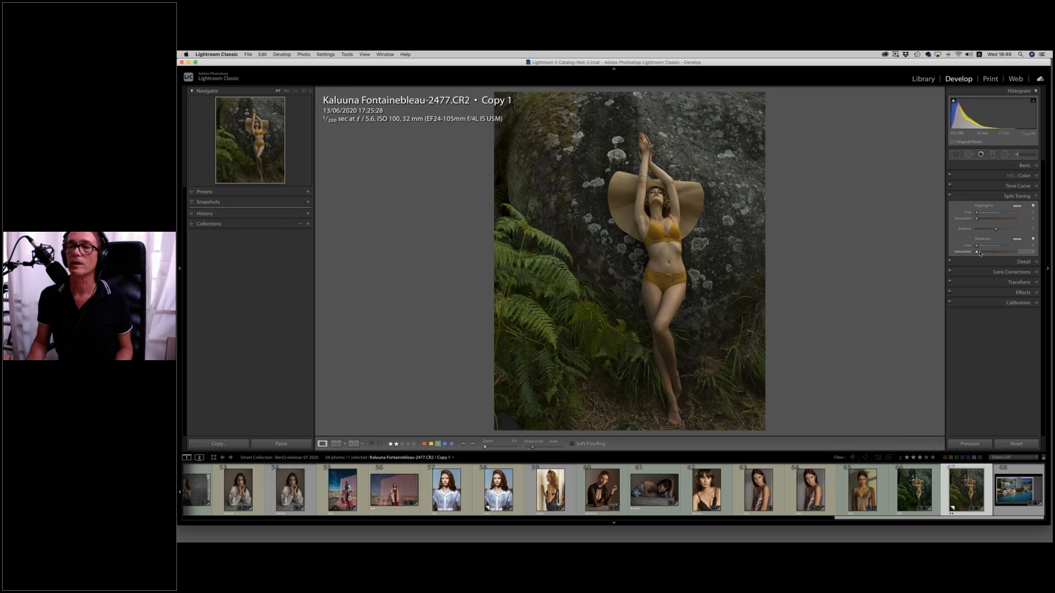
pyautogui.click(981, 253)
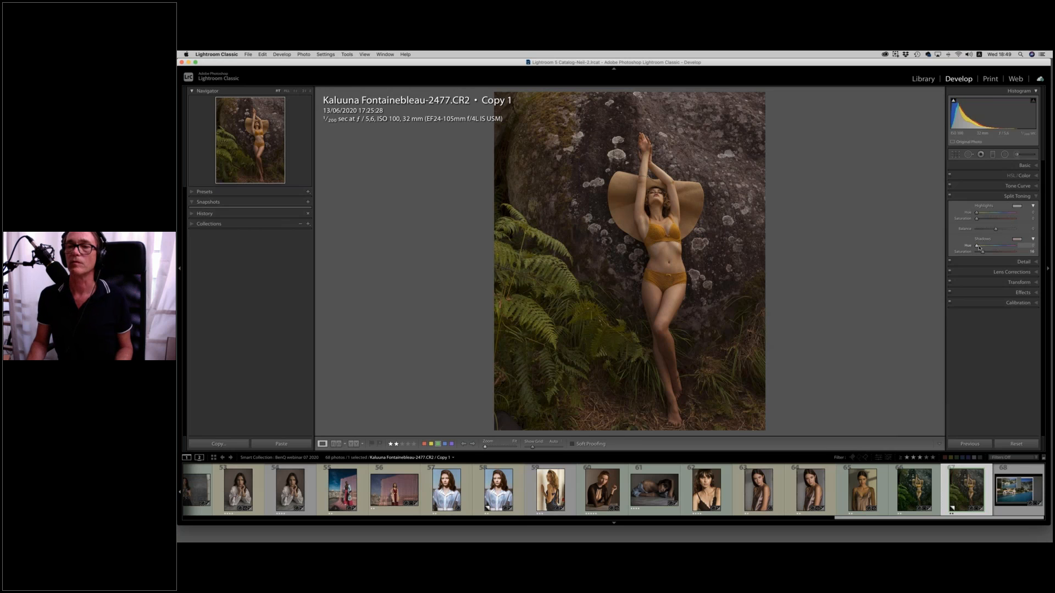
pyautogui.moveTo(978, 246); pyautogui.dragTo(983, 248)
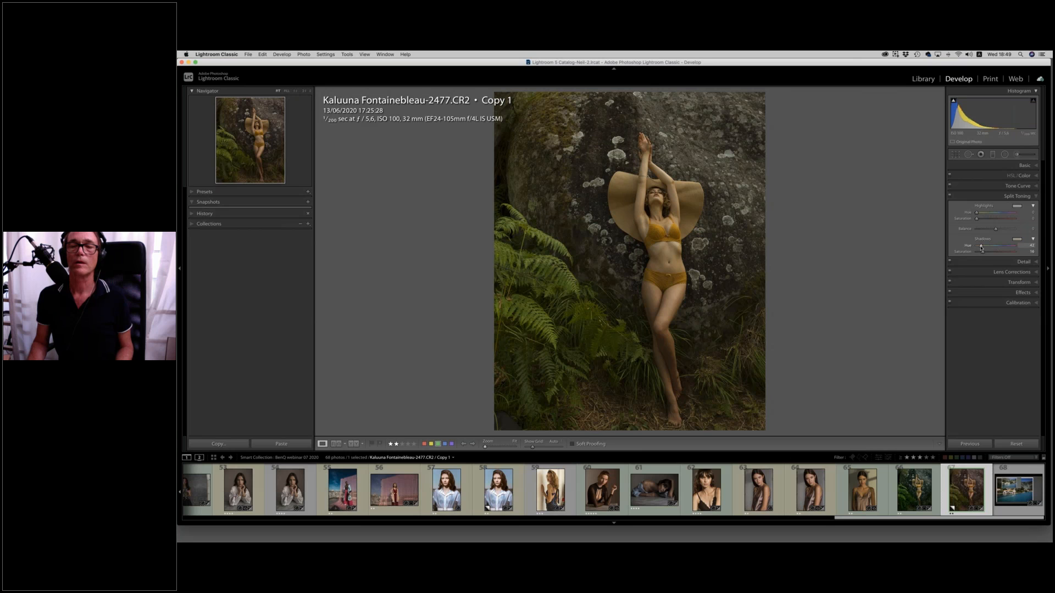
pyautogui.moveTo(981, 248); pyautogui.dragTo(982, 248)
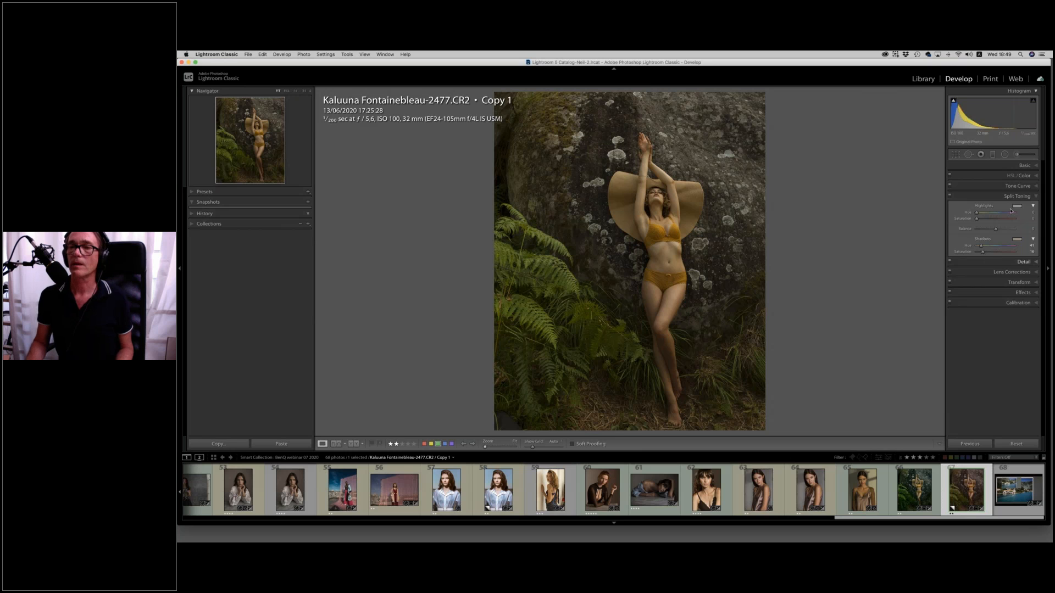
pyautogui.moveTo(1000, 229); pyautogui.dragTo(1010, 230)
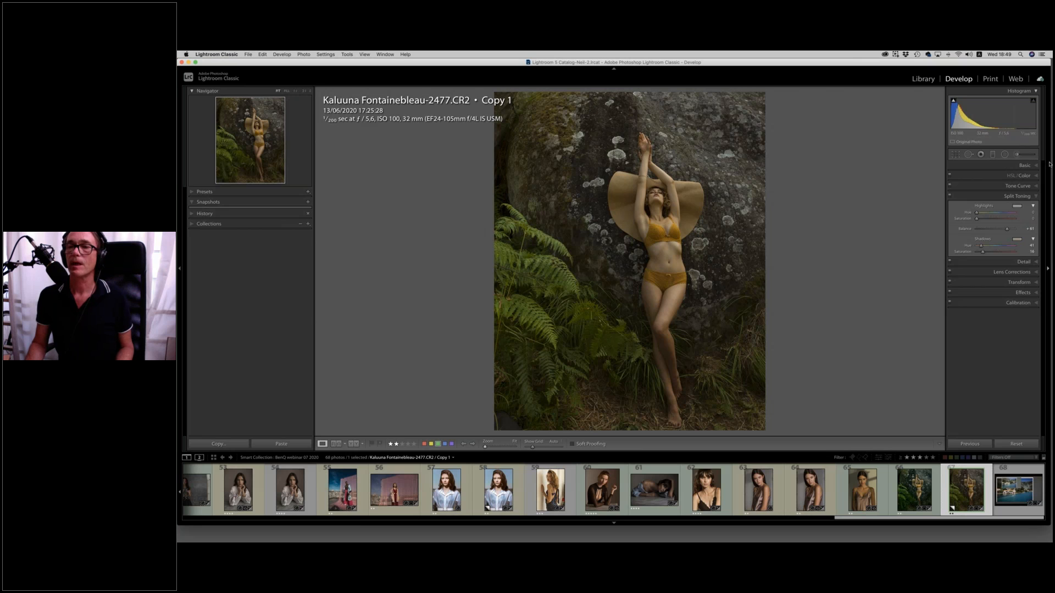
# Draw a tall elliptical radial filter around the model and replace the freckles preset with the Temp effect.
pyautogui.click(1005, 155)
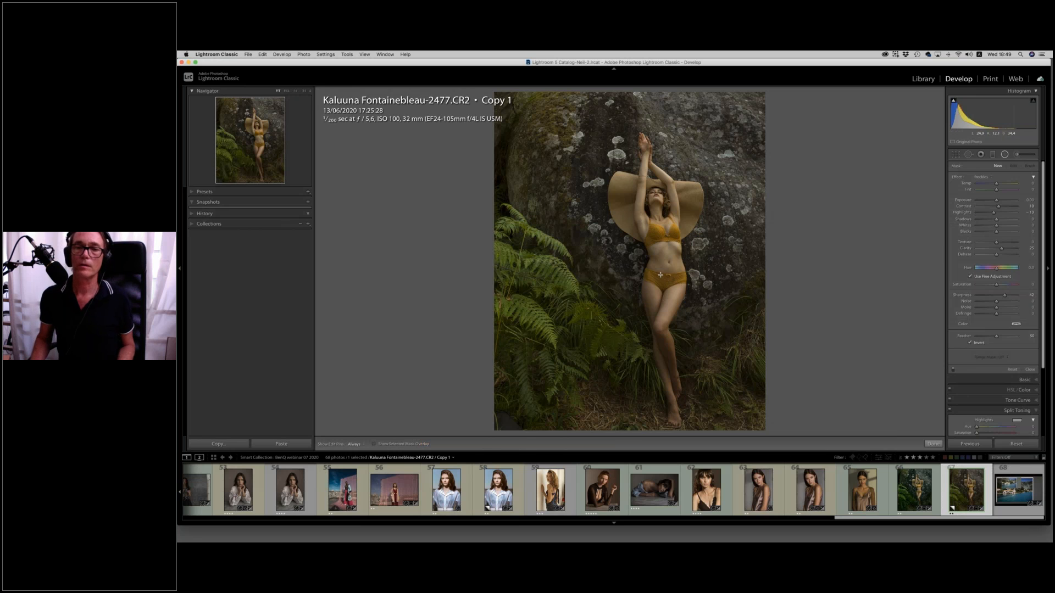
pyautogui.moveTo(656, 275); pyautogui.dragTo(728, 114)
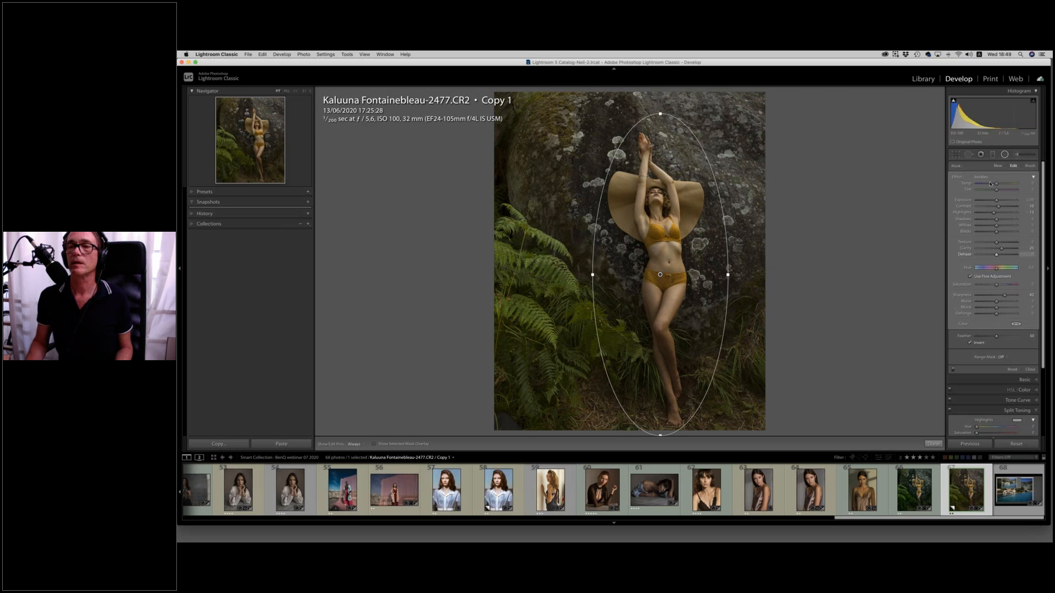
pyautogui.click(981, 178)
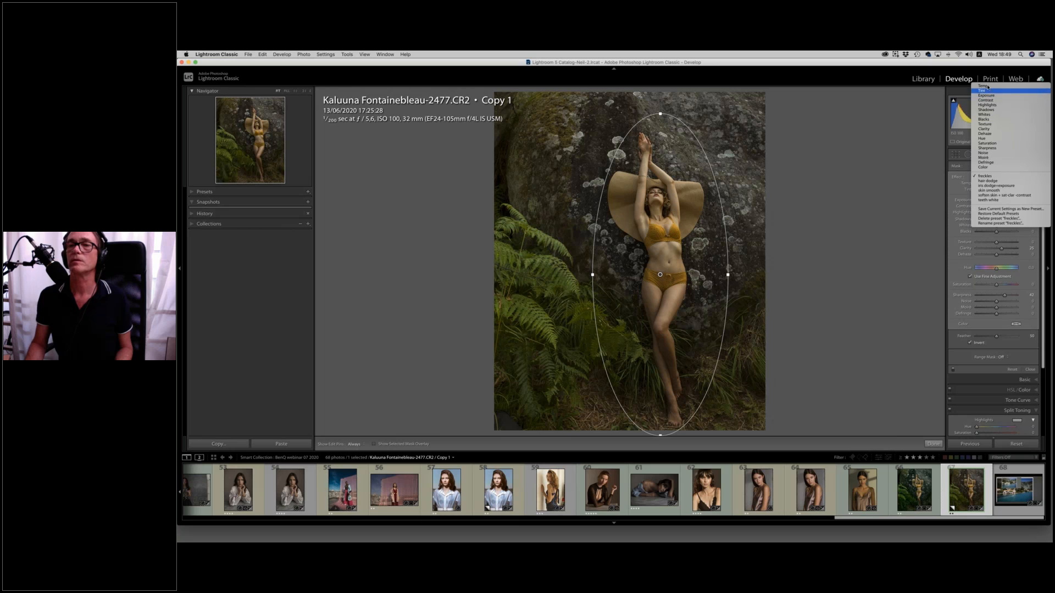
pyautogui.click(988, 87)
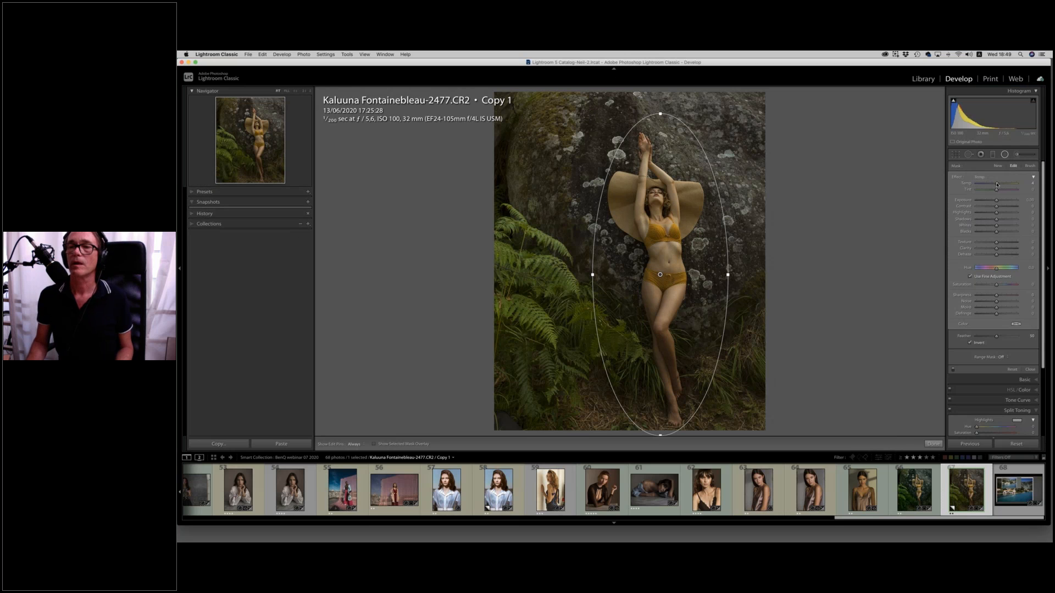
# Apply the radial filter outside the ellipse, cooling its Temp, moving Tint towards green and shifting Hue slightly.
pyautogui.click(983, 184)
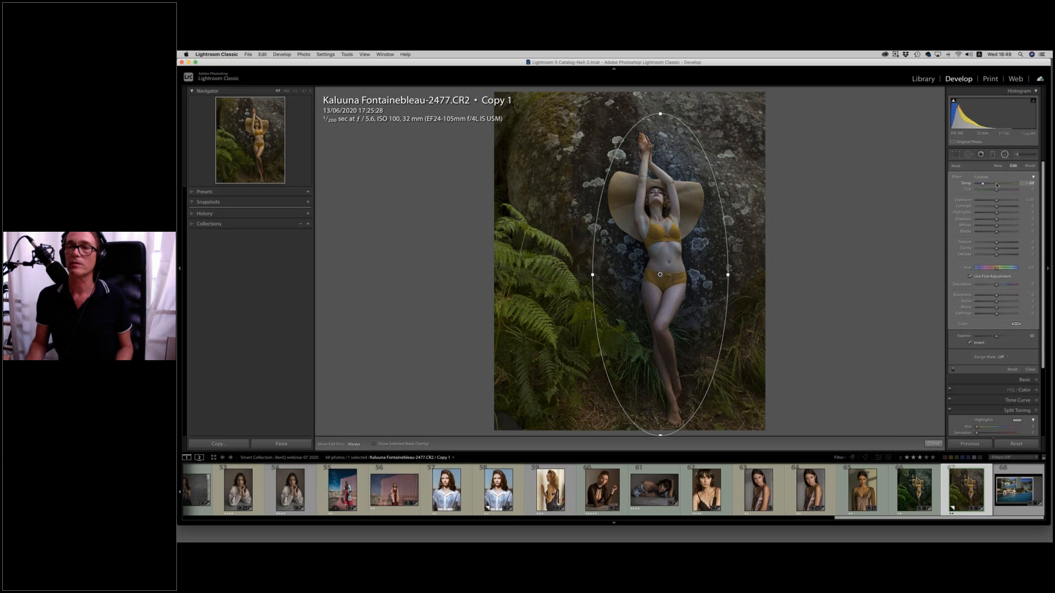
pyautogui.click(996, 184)
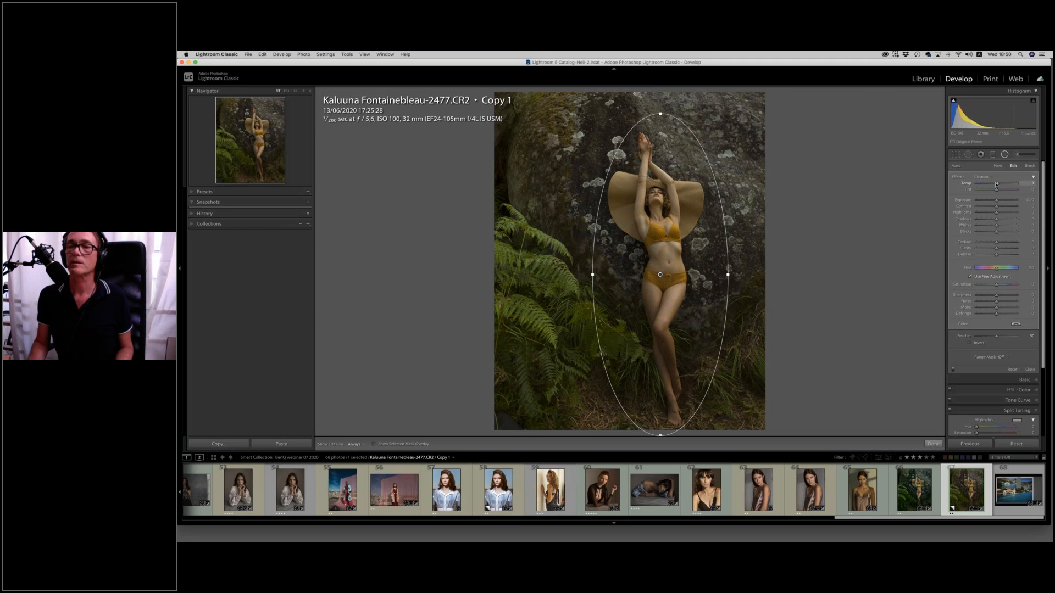
pyautogui.moveTo(994, 184); pyautogui.dragTo(992, 184)
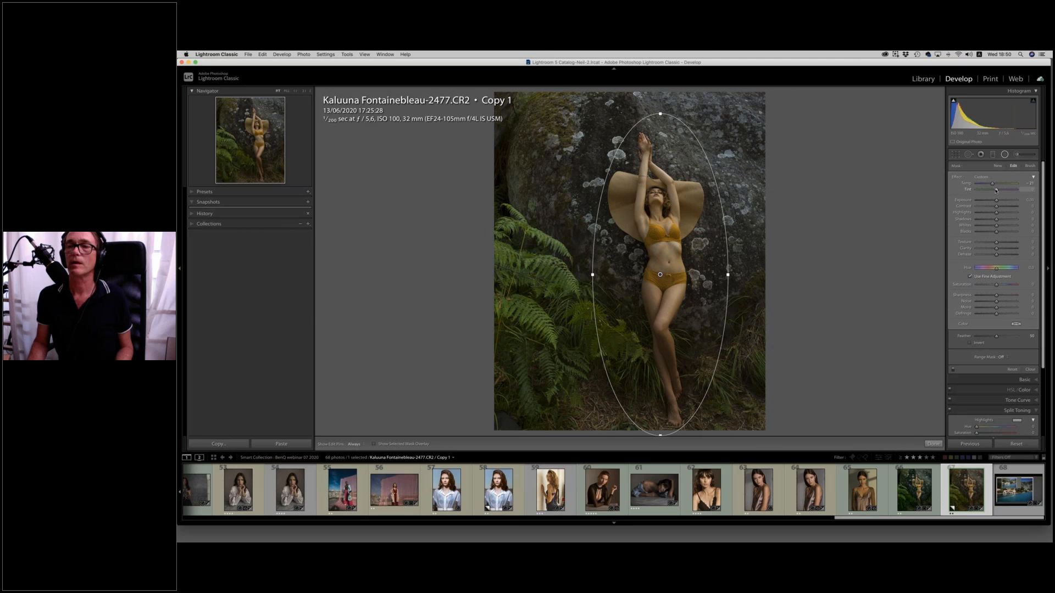
pyautogui.moveTo(995, 190); pyautogui.dragTo(993, 190)
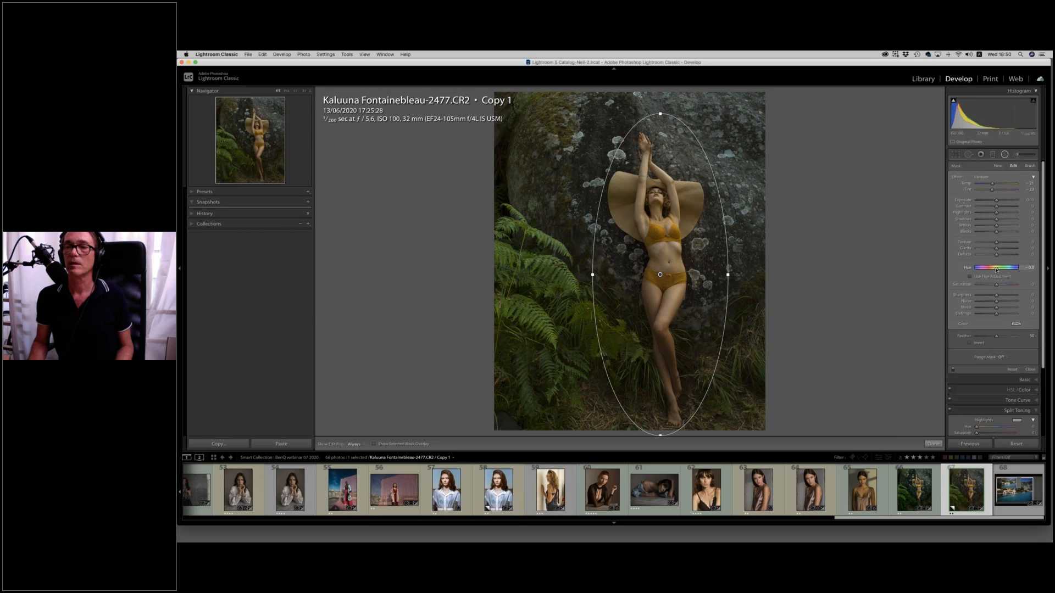
pyautogui.moveTo(999, 270); pyautogui.dragTo(999, 269)
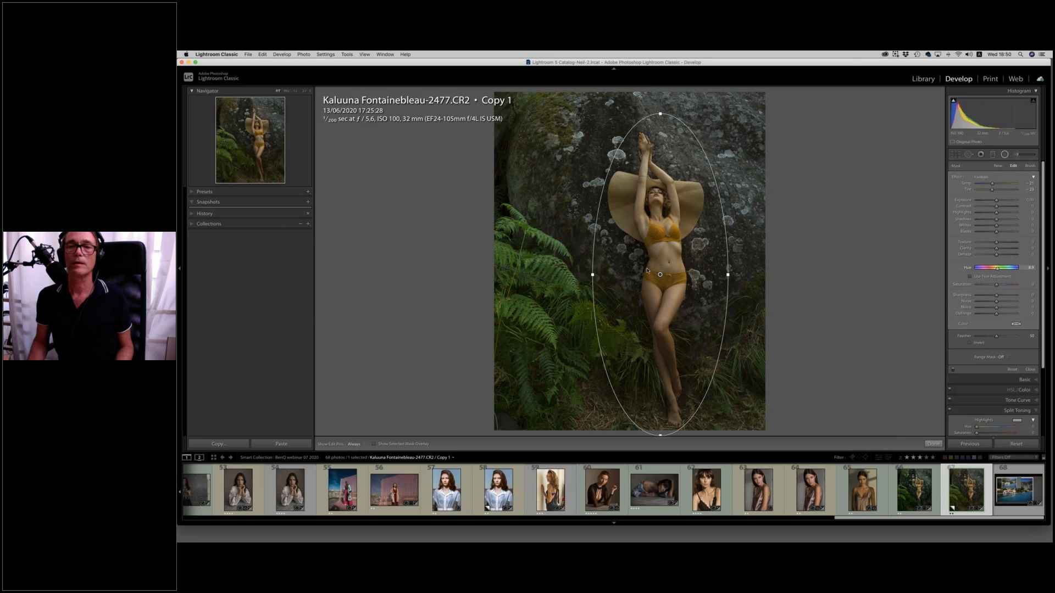
# Brush the model's body with a new adjustment starting from the Exposure effect, with raised Highlights and Whites and a reduced brush size.
pyautogui.click(1021, 156)
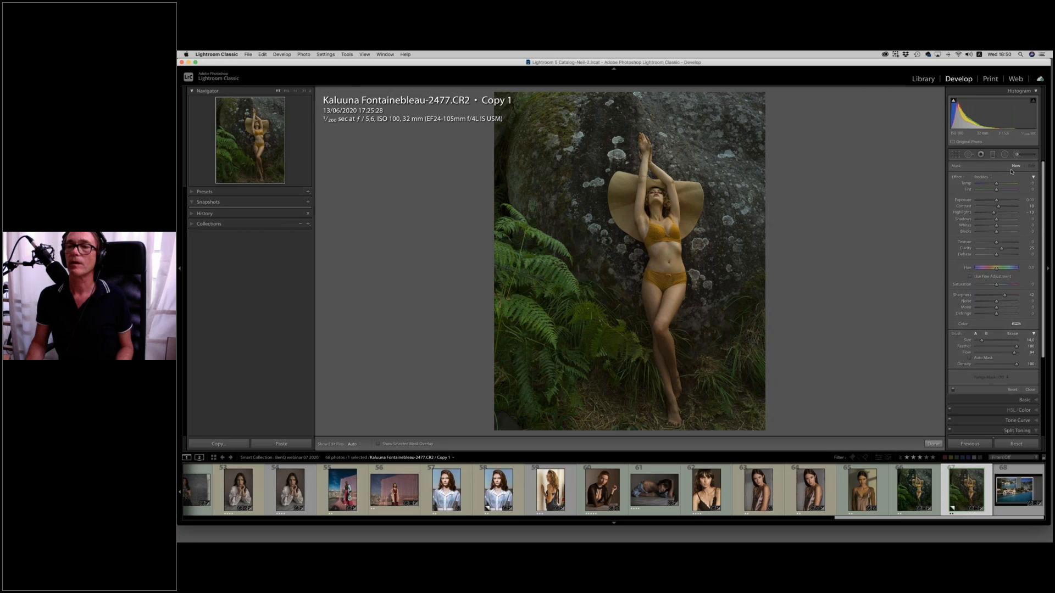
pyautogui.click(983, 178)
pyautogui.click(1003, 96)
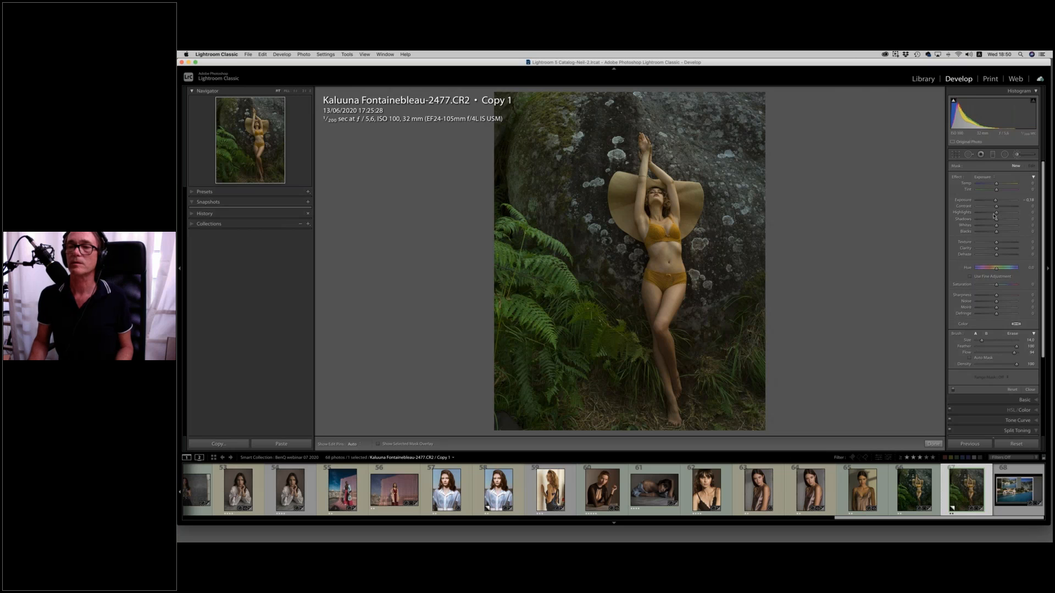
pyautogui.moveTo(997, 213); pyautogui.dragTo(999, 225)
pyautogui.click(673, 224)
pyautogui.press('[')
pyautogui.press('[')
pyautogui.press('[')
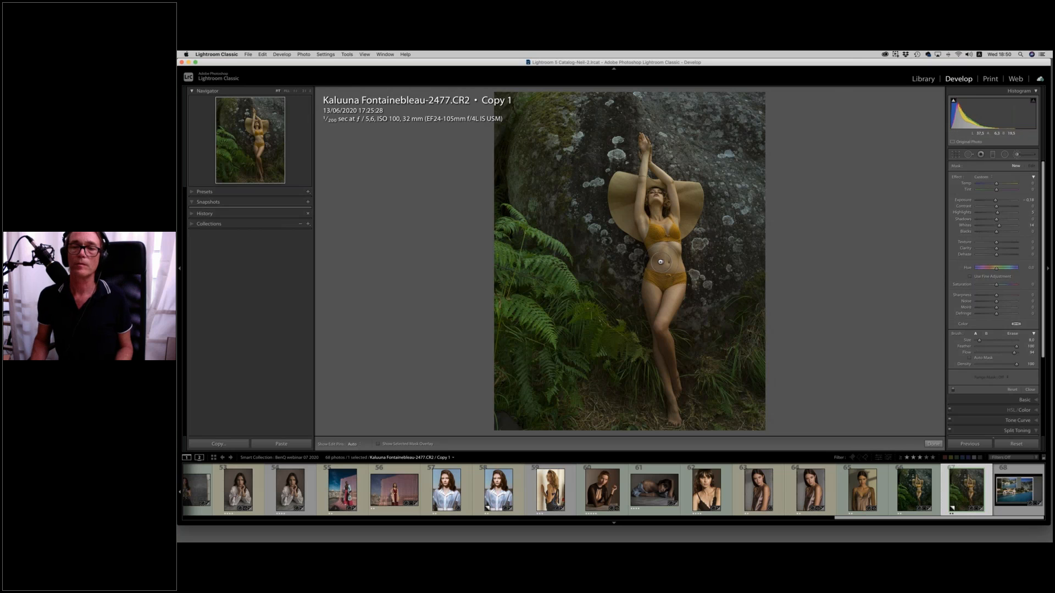
pyautogui.click(675, 291)
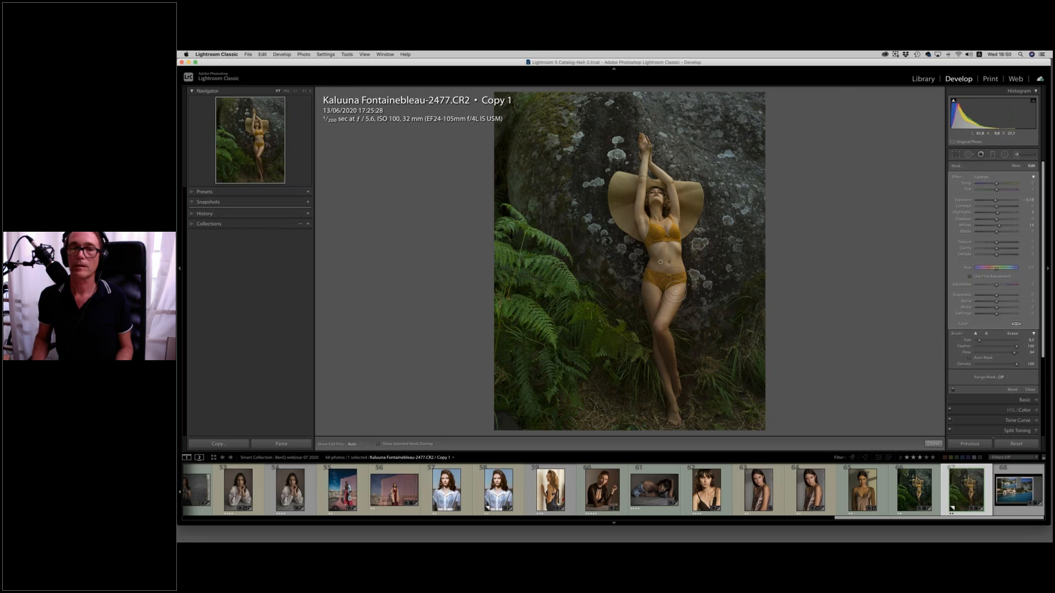
pyautogui.press('h')
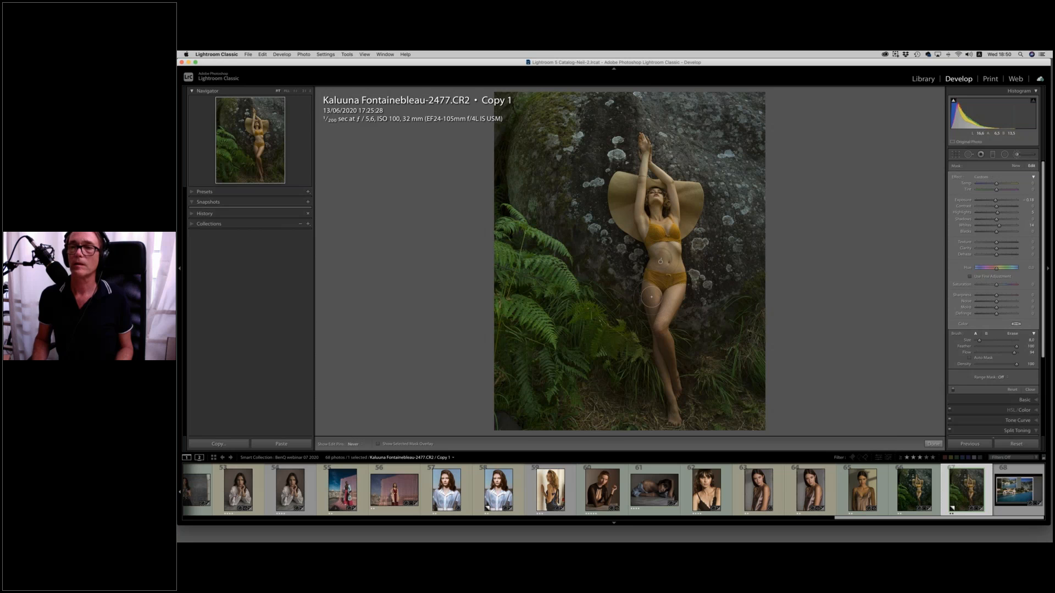
pyautogui.press('h')
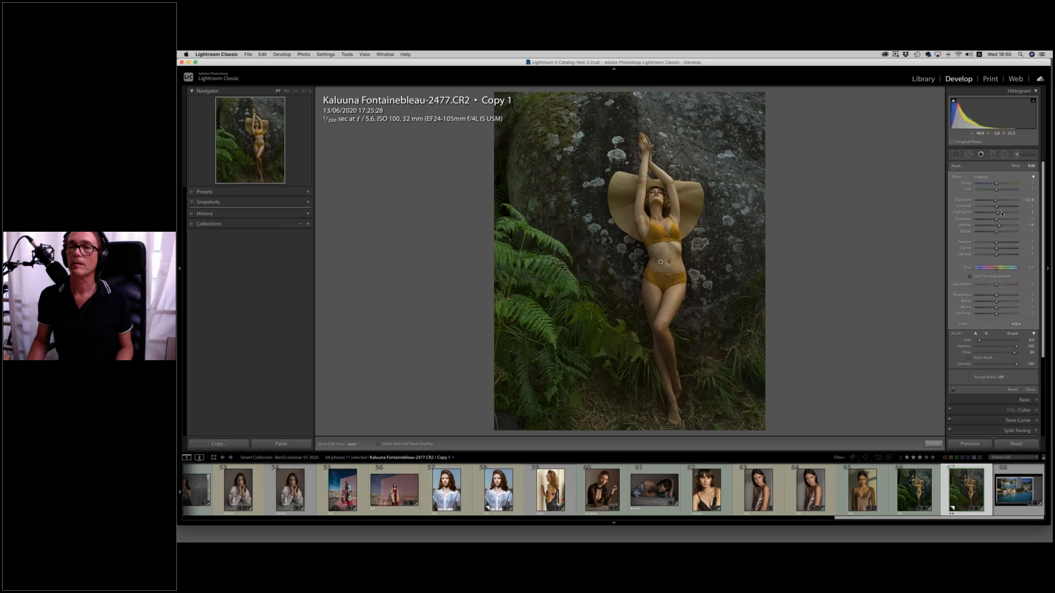
# Raise the body brush adjustment's Exposure and extend it over the legs with a smaller brush.
pyautogui.moveTo(997, 201); pyautogui.dragTo(997, 202)
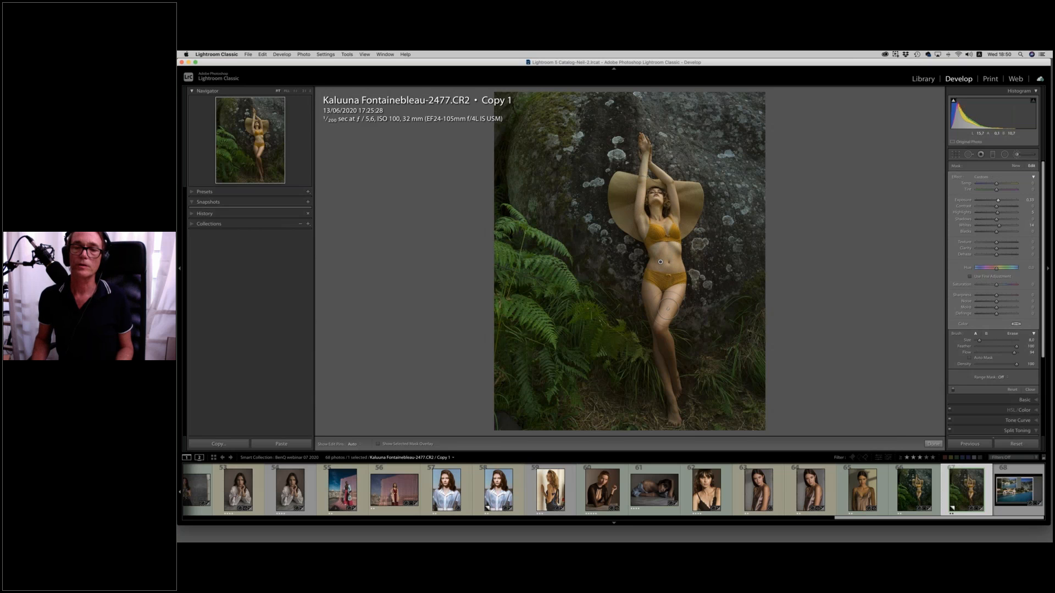
pyautogui.press('[')
pyautogui.press('[')
pyautogui.press('h')
pyautogui.press('h')
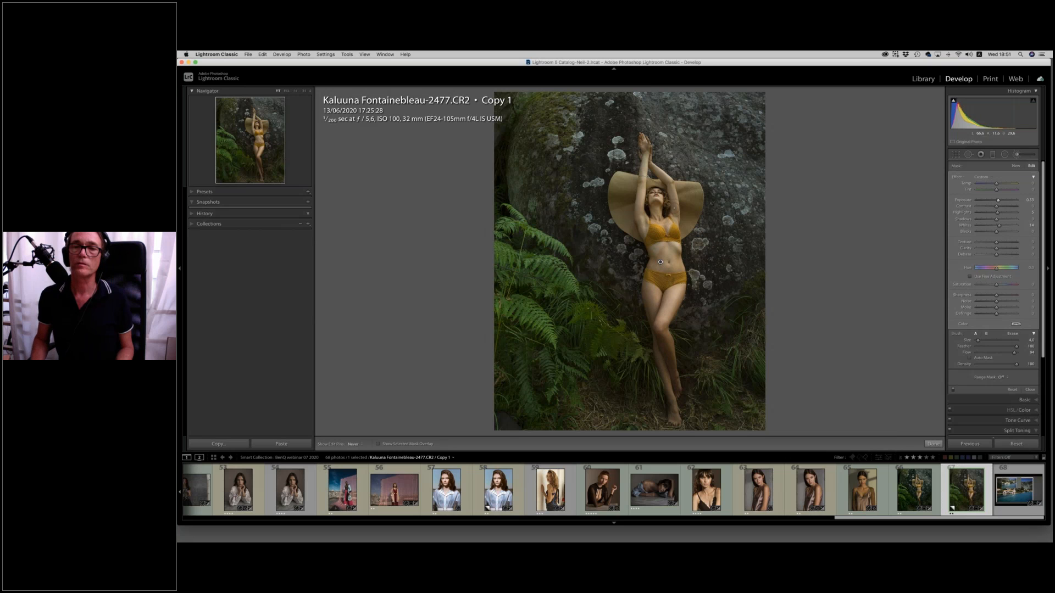
pyautogui.press('h')
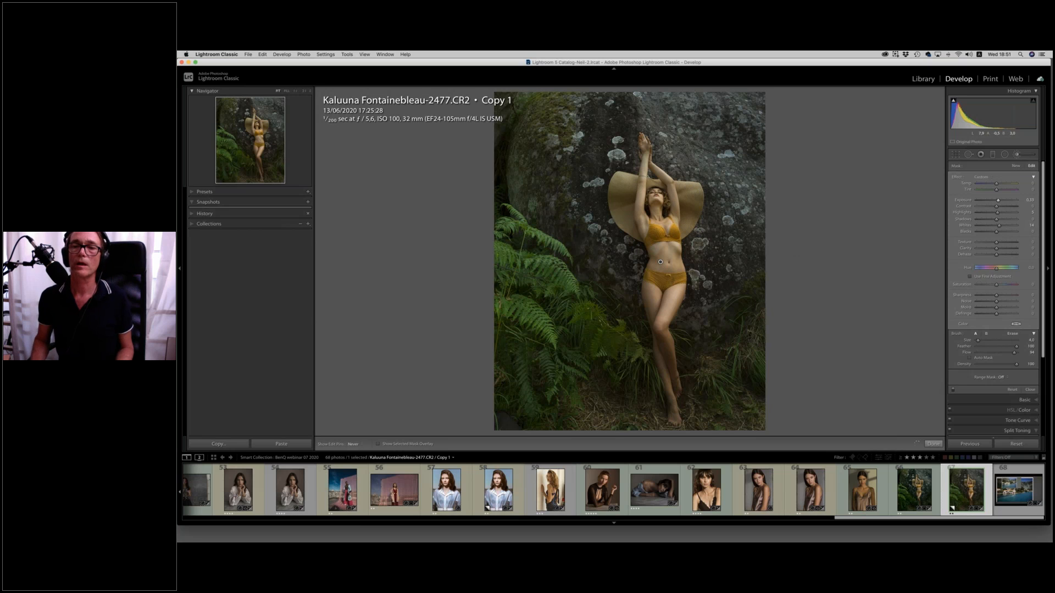
# Start a new adjustment brush from the Clarity effect and raise its Clarity and Texture.
pyautogui.click(1015, 166)
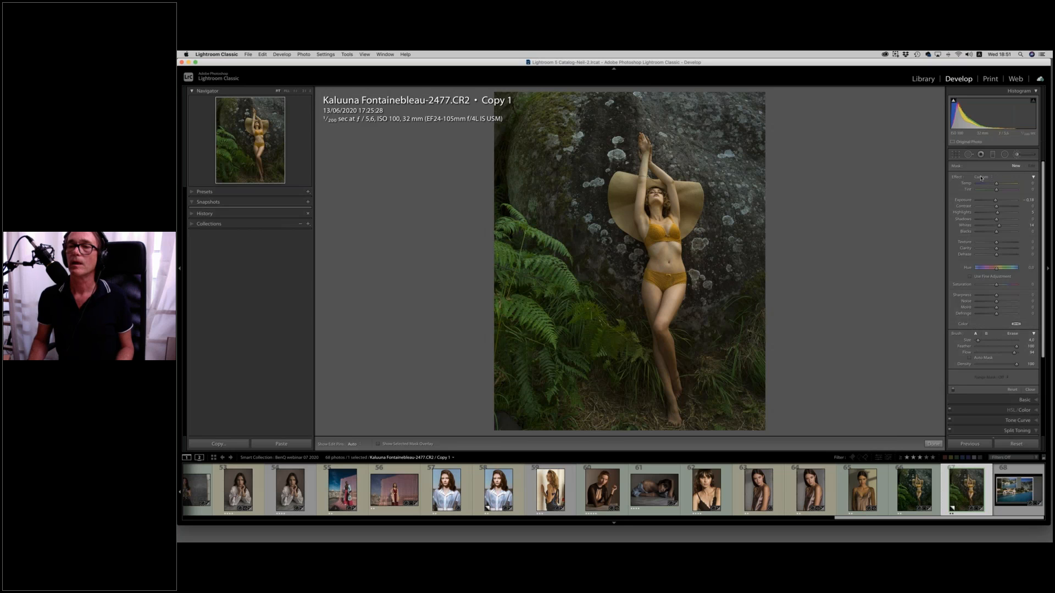
pyautogui.click(987, 178)
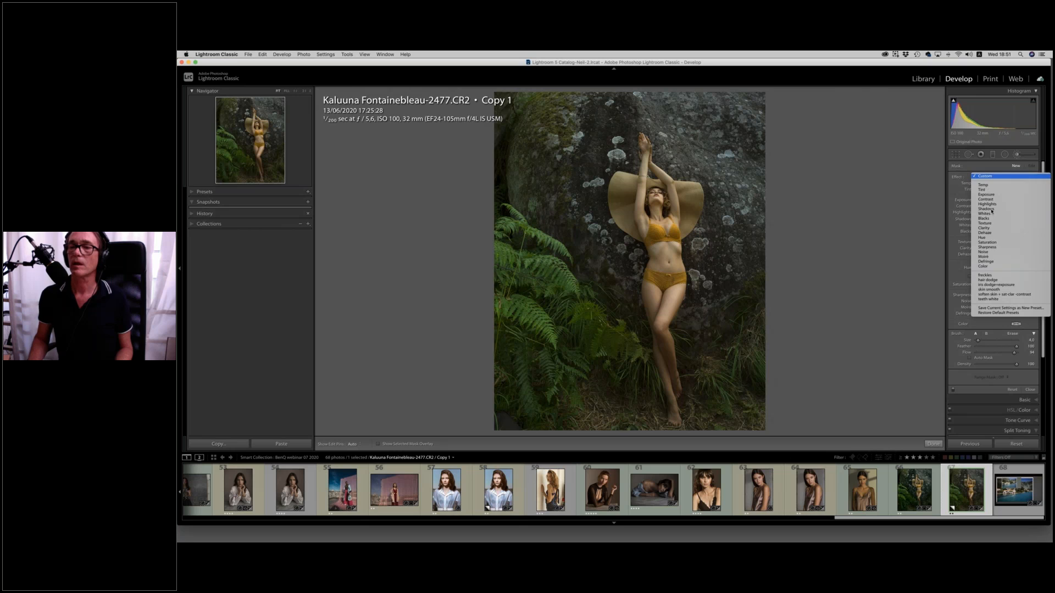
pyautogui.click(994, 228)
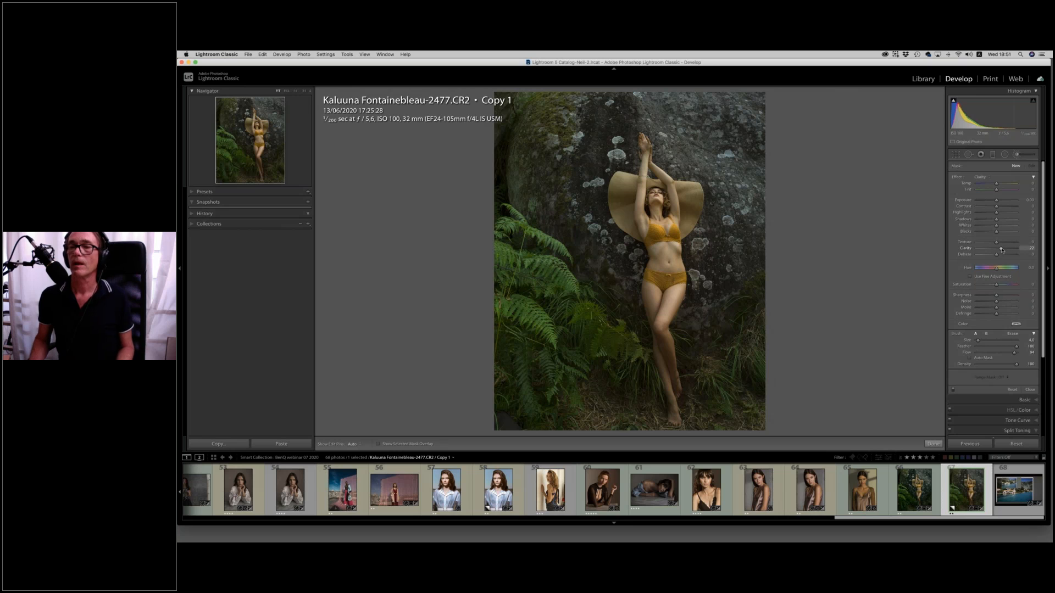
pyautogui.moveTo(1001, 250); pyautogui.dragTo(1002, 250)
pyautogui.moveTo(997, 243); pyautogui.dragTo(1000, 243)
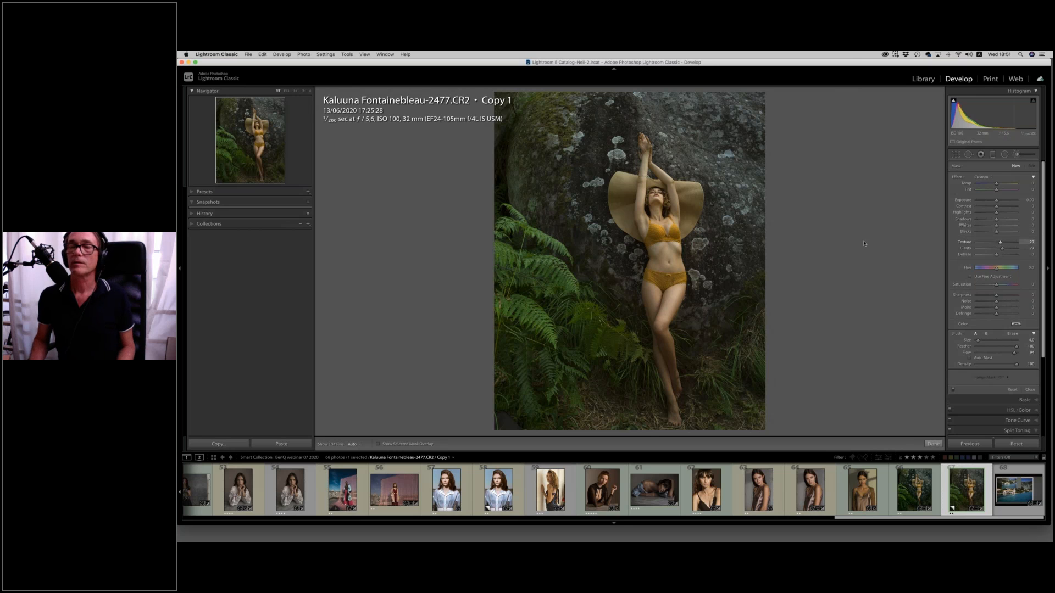
# Enlarge the brush and paint the Clarity and Texture adjustment over the rock around the model, toggling the edit pins to check it.
pyautogui.scroll(5, 589, 182)
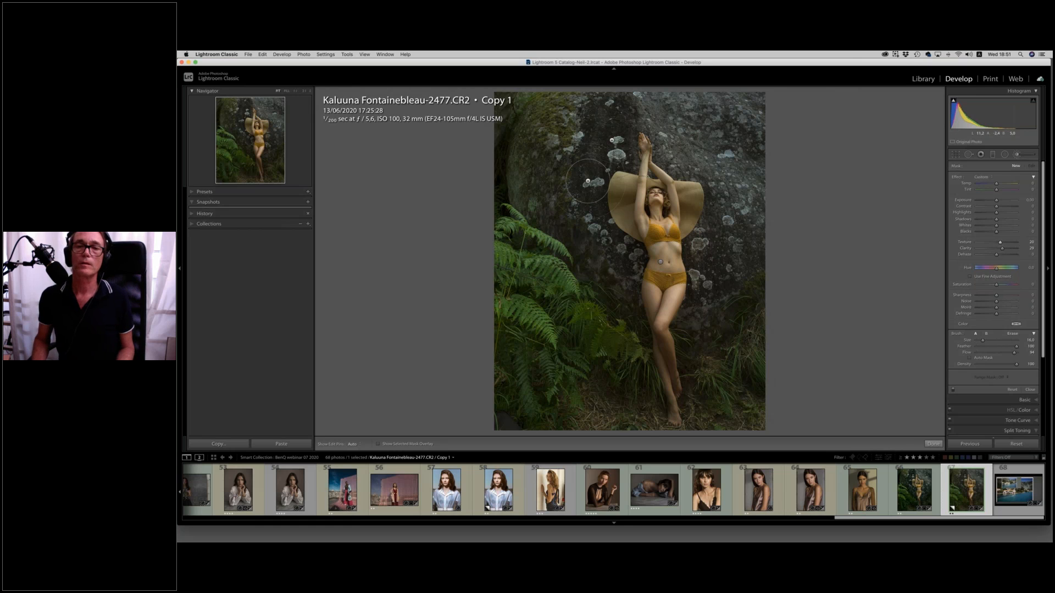
pyautogui.moveTo(634, 266)
pyautogui.mouseDown()
pyautogui.moveTo(736, 259)
pyautogui.moveTo(705, 278)
pyautogui.mouseUp()
pyautogui.scroll(-4, 705, 278)
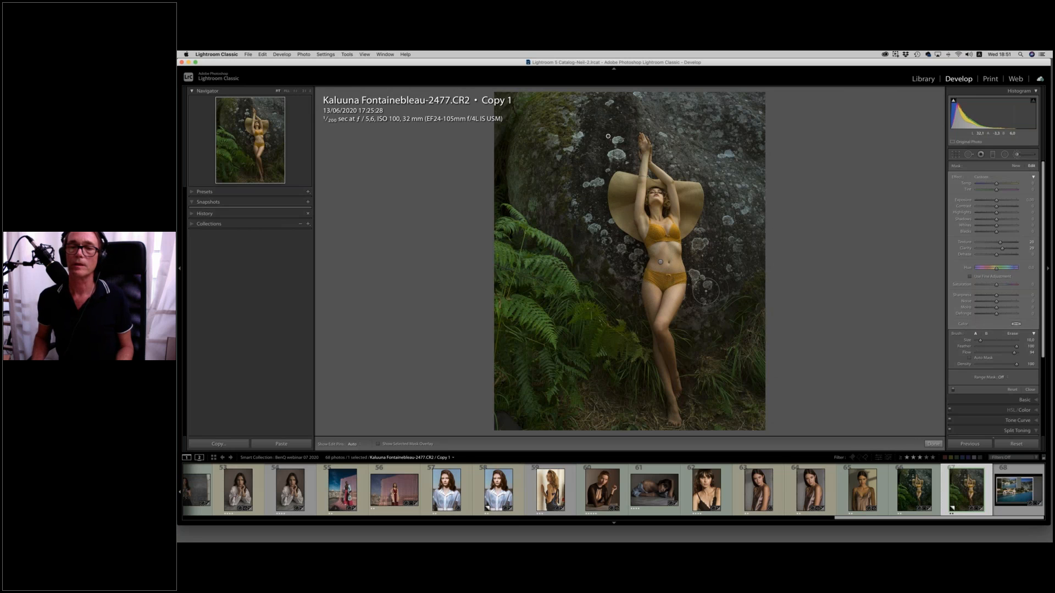
pyautogui.press('h')
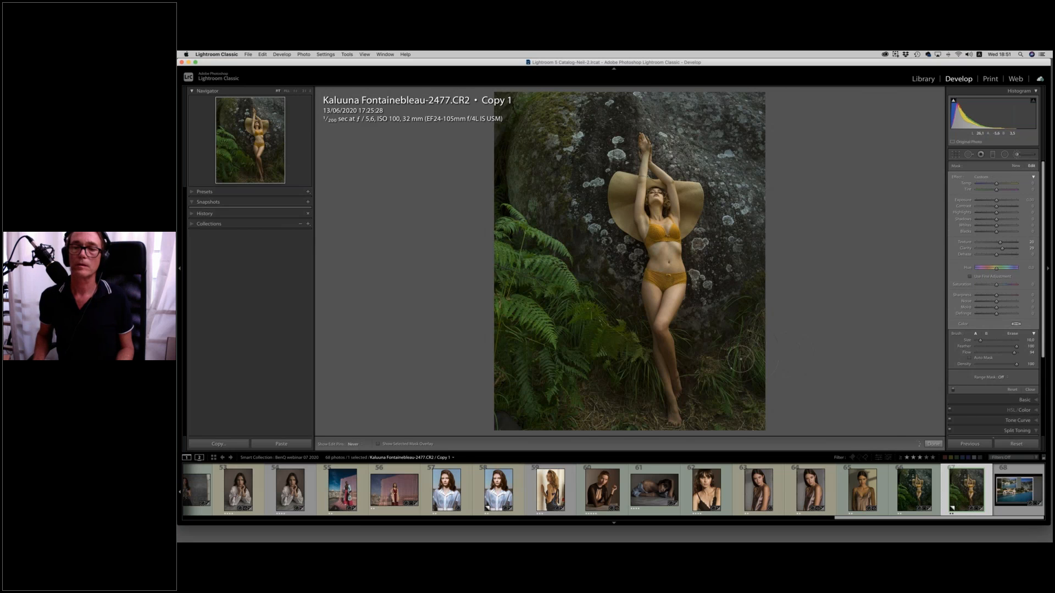
pyautogui.press('h')
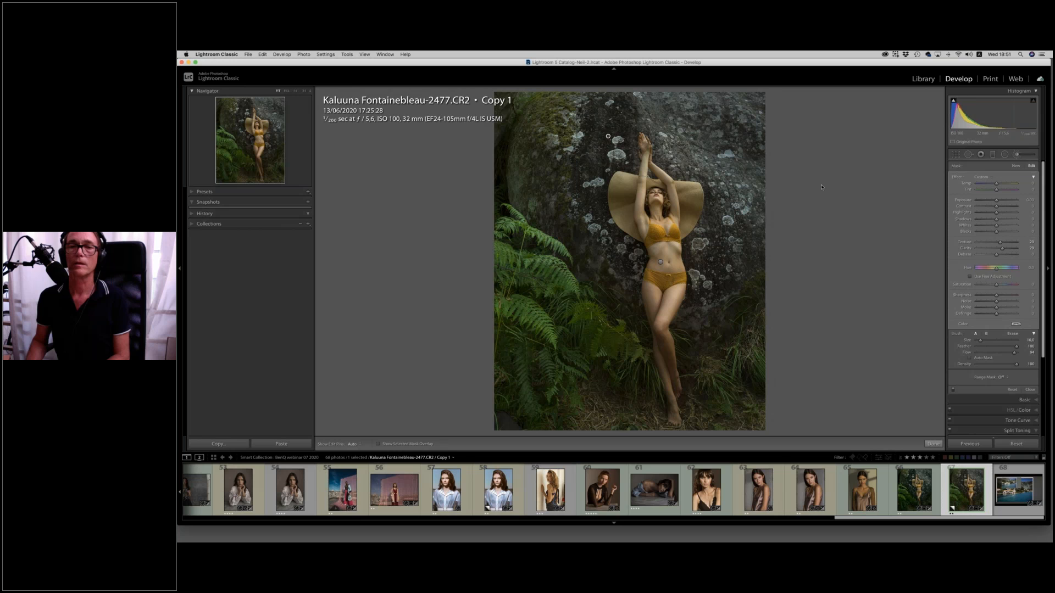
# Compare the graded portrait with its before version and view the result in the Library module.
pyautogui.press('\\')
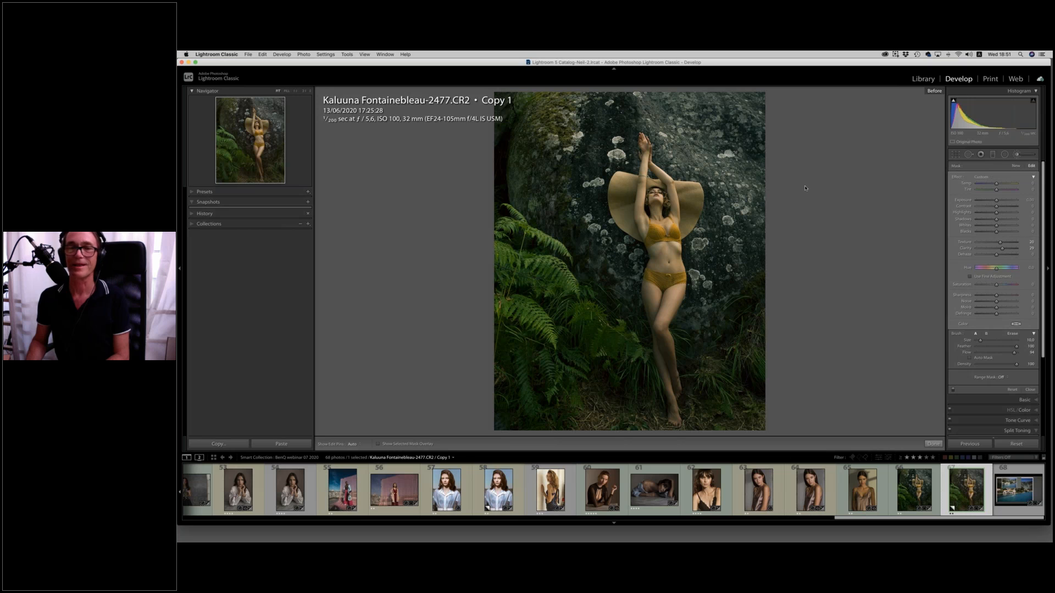
pyautogui.press('\\')
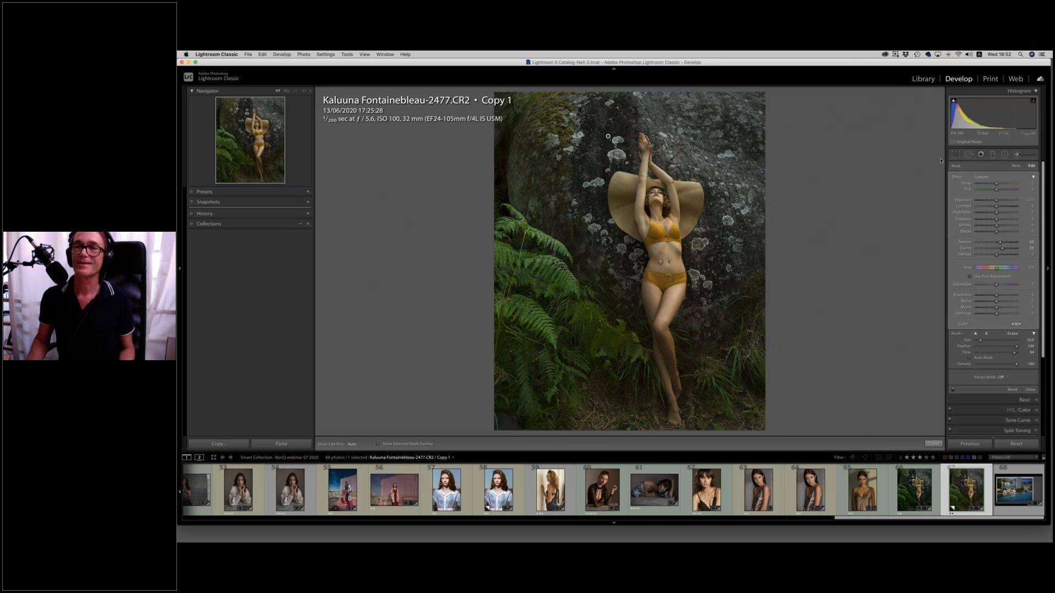
pyautogui.click(924, 80)
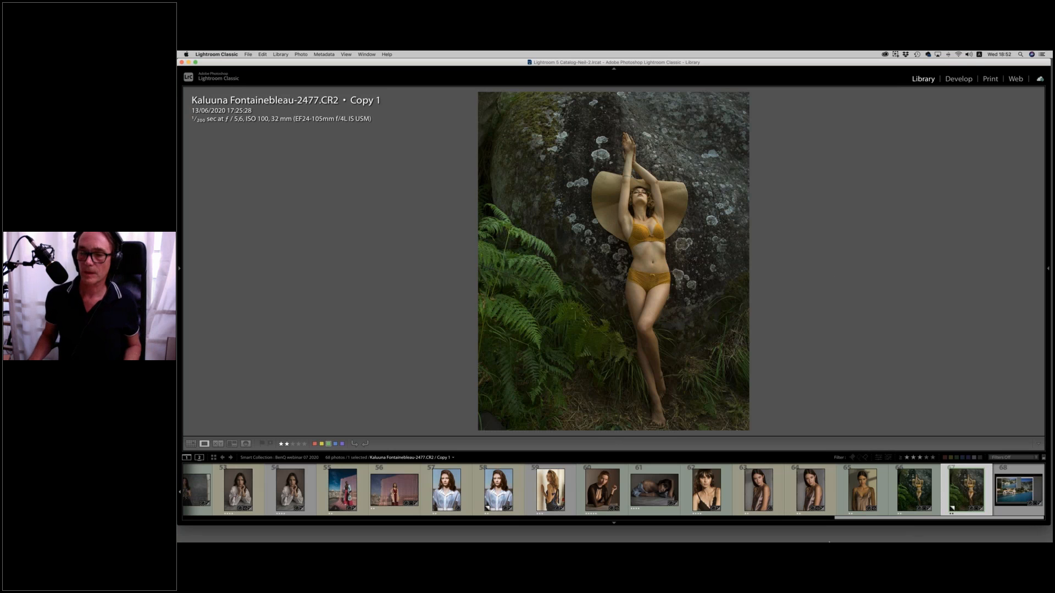
# Switch to PowerPoint and start the slide show from slide 36, which announces the webinar recording.
pyautogui.moveTo(829, 542)
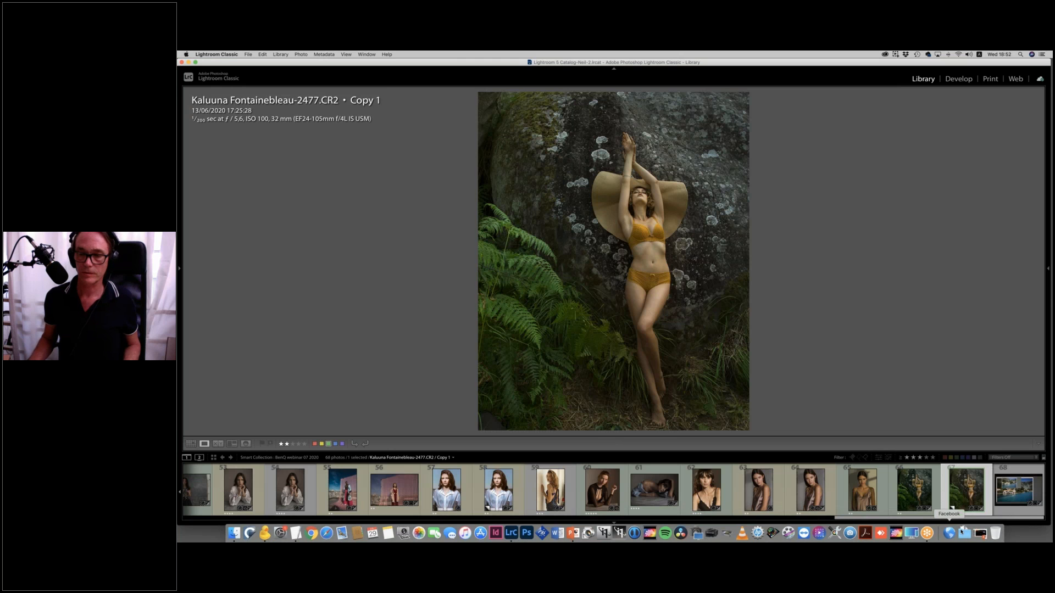
pyautogui.click(573, 533)
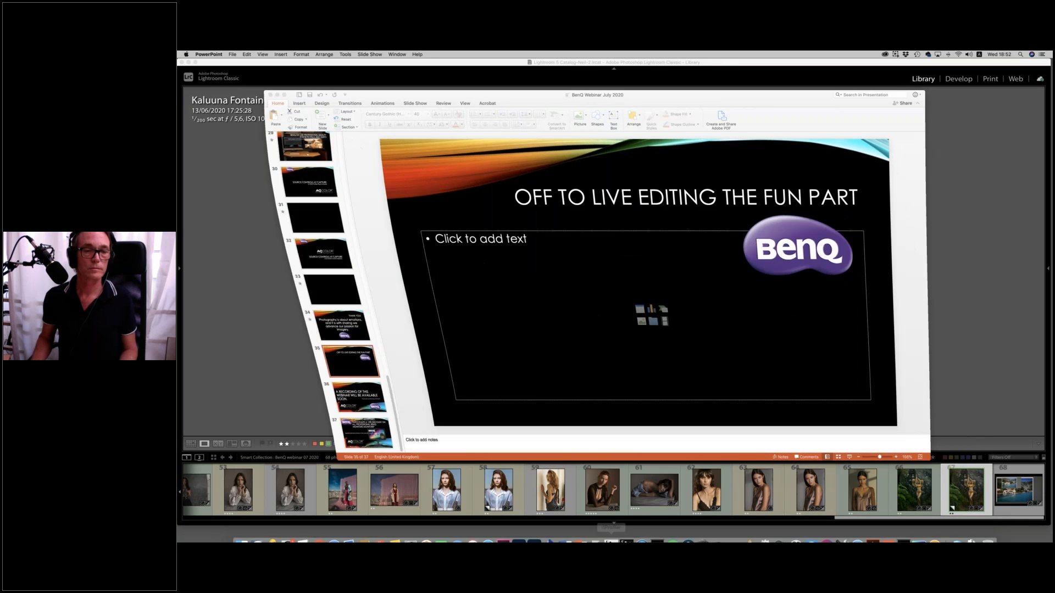
pyautogui.click(306, 402)
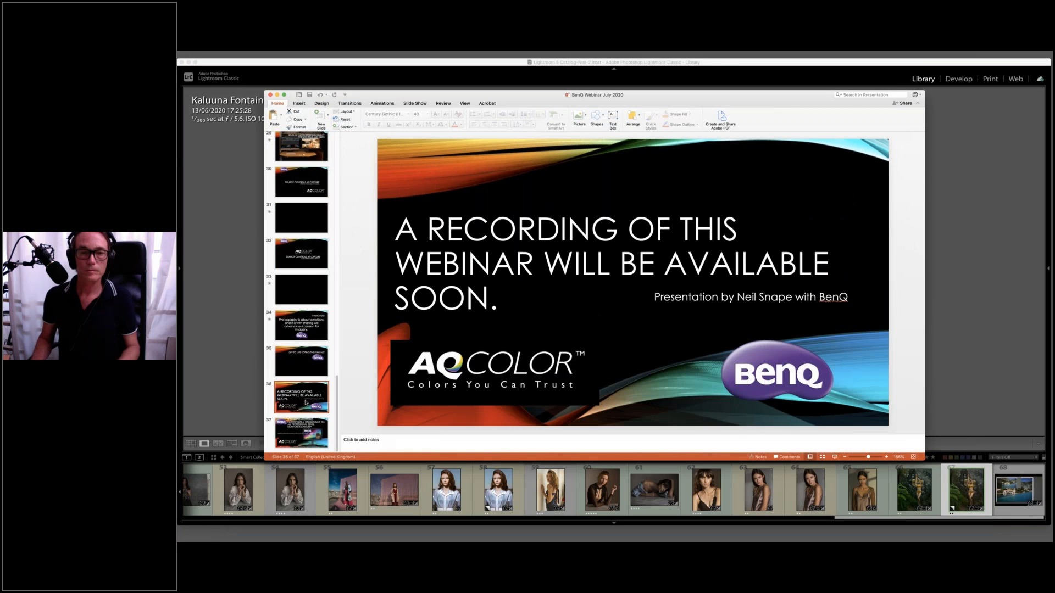
pyautogui.press('super+Return')
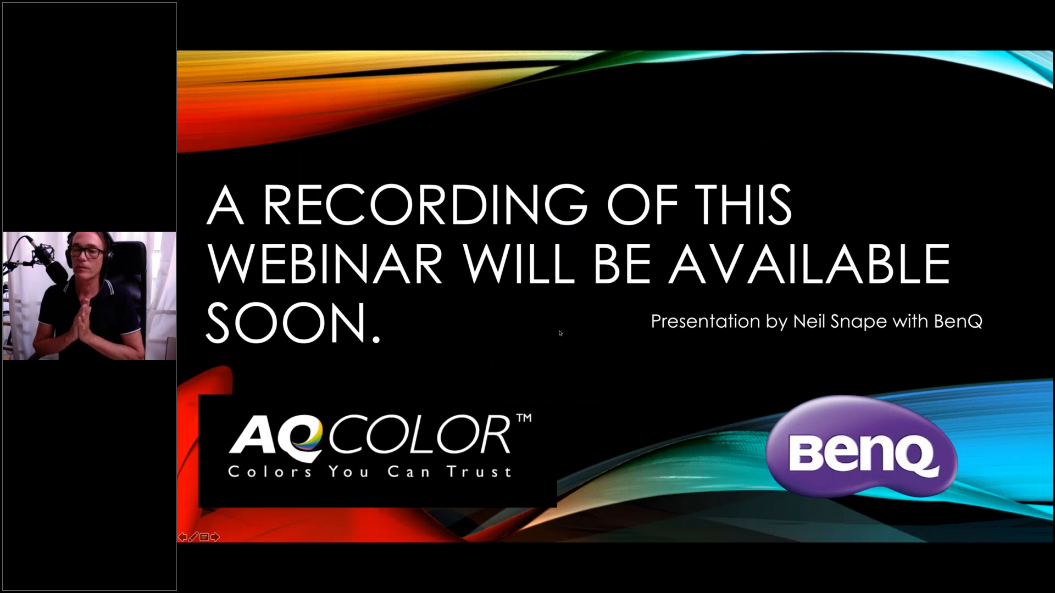